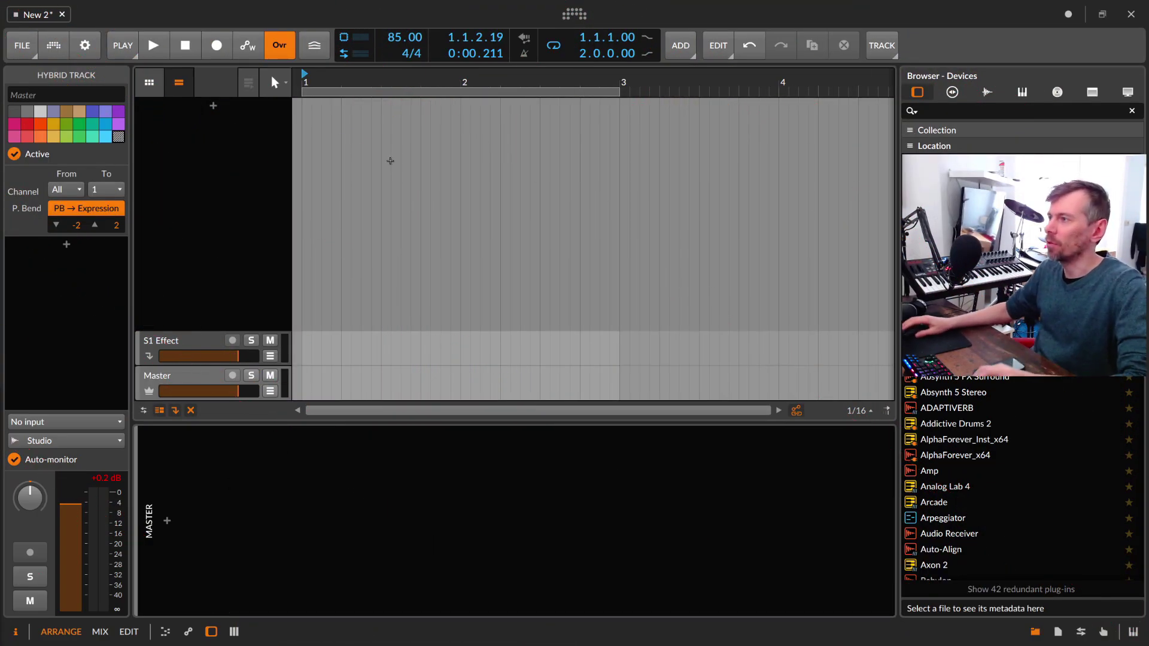
# Add a new instrument track and load the Random-Melody-Generator preset, found by searching for "random melody"
pyautogui.doubleClick(218, 128)
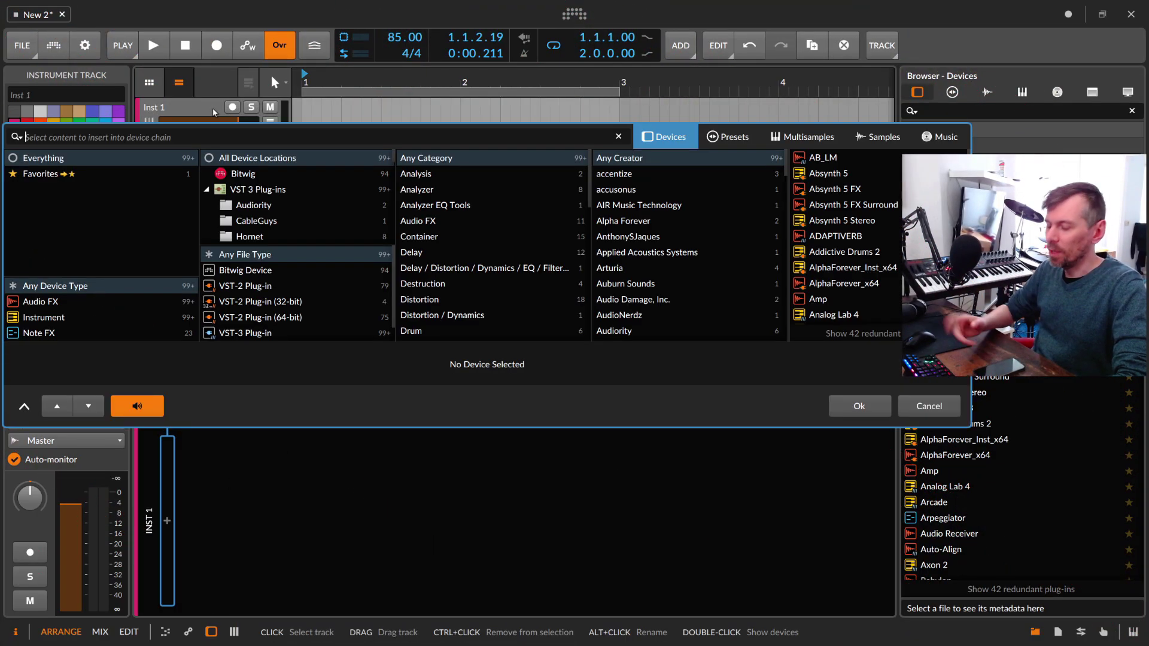
pyautogui.write('random,')
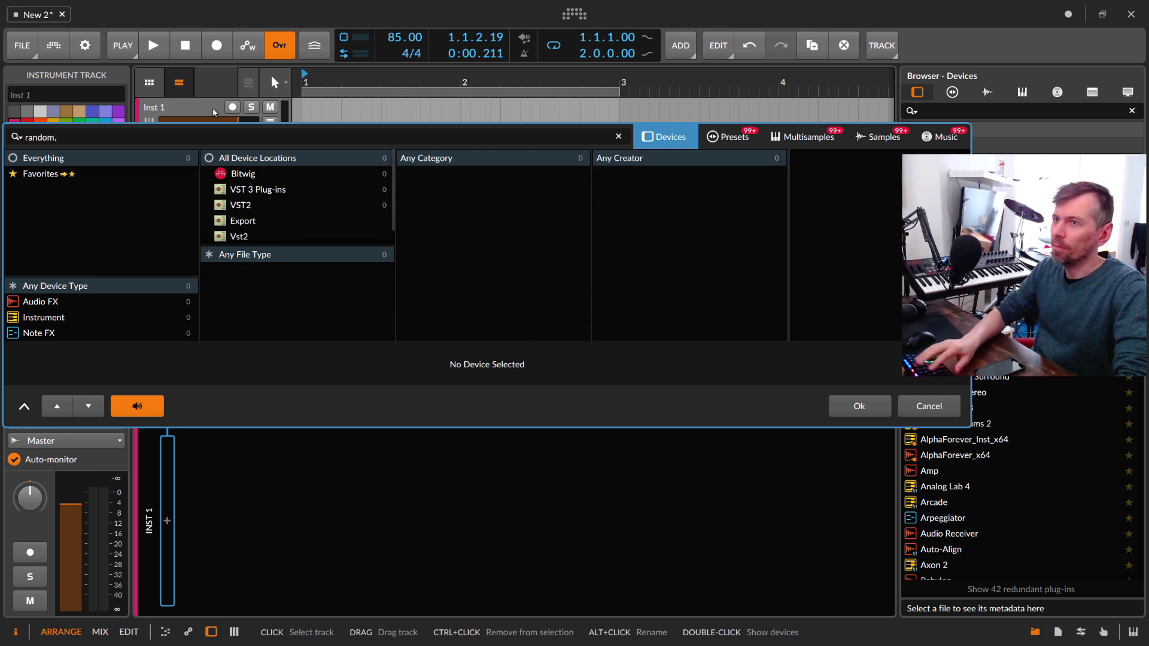
pyautogui.press('BackSpace')
pyautogui.write(' melody')
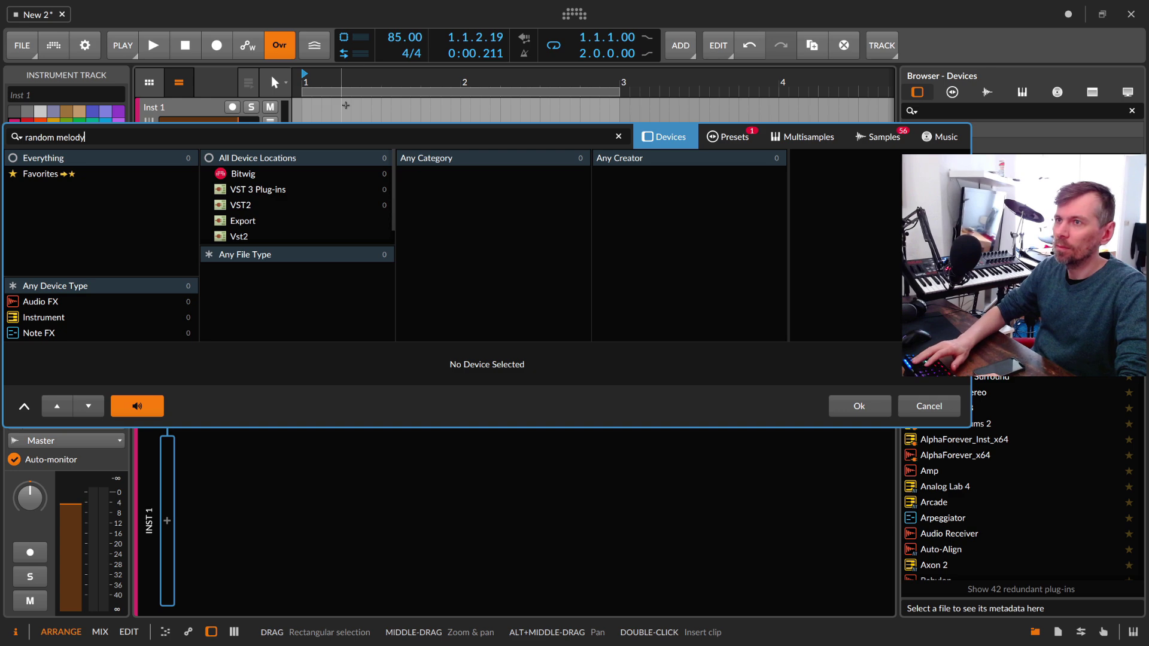
pyautogui.press('Return')
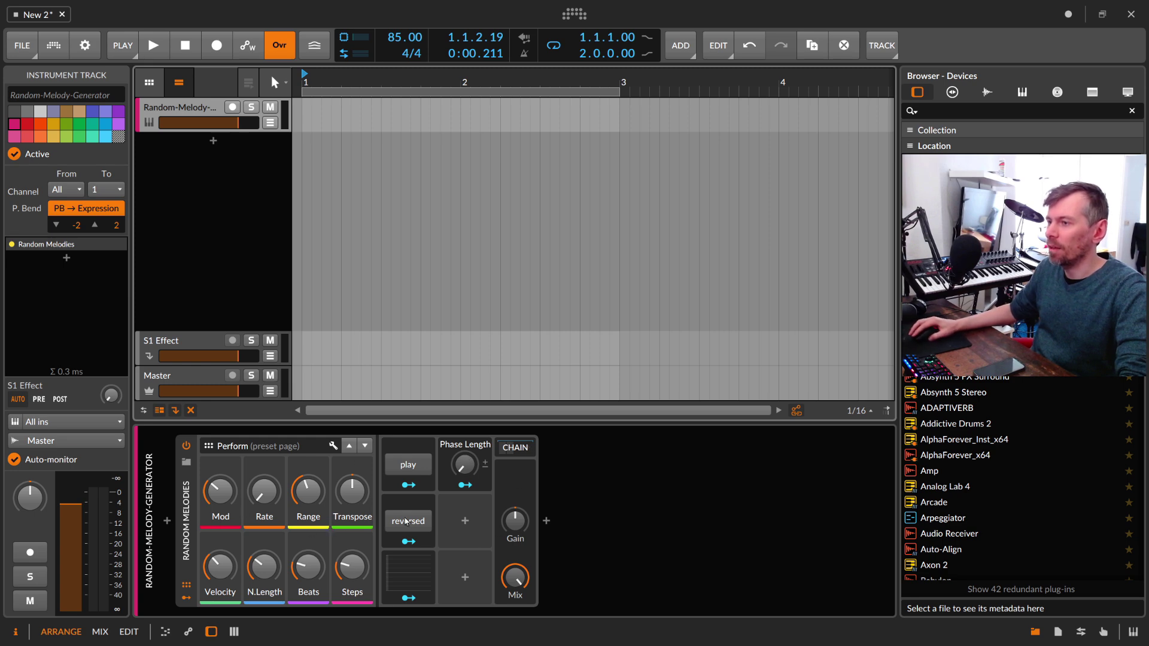
# Add a two-bar clip at bar 1 on the Random-Melody-Generator track with one C2 note spanning both bars
pyautogui.doubleClick(350, 110)
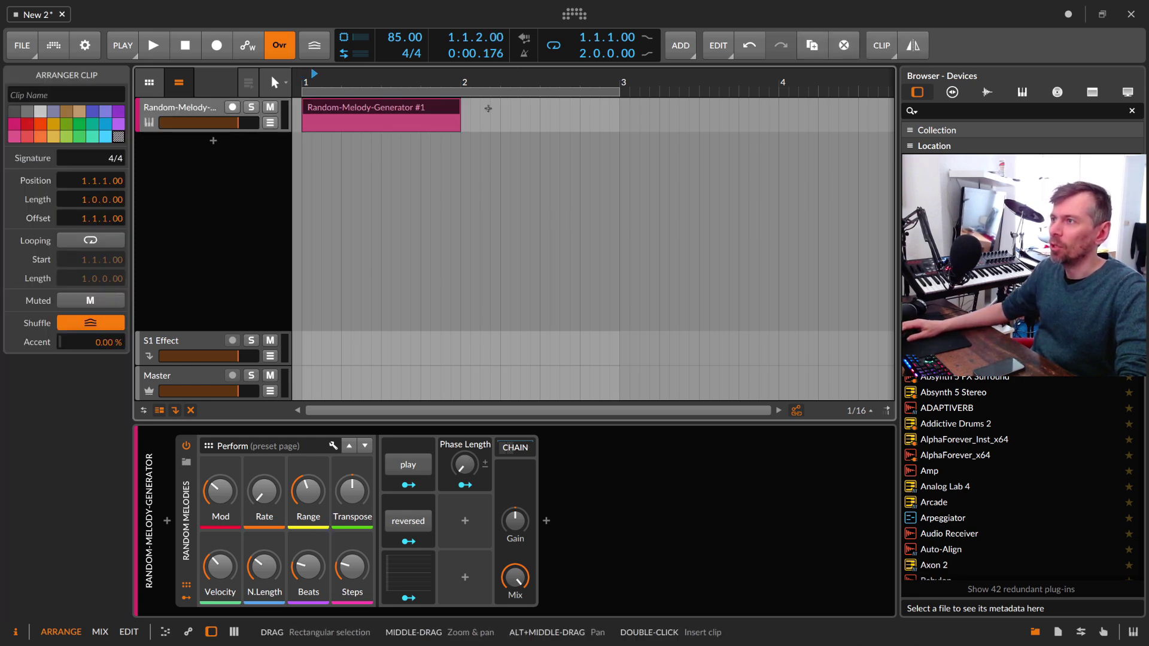
pyautogui.moveTo(459, 119); pyautogui.dragTo(620, 118)
pyautogui.doubleClick(506, 106)
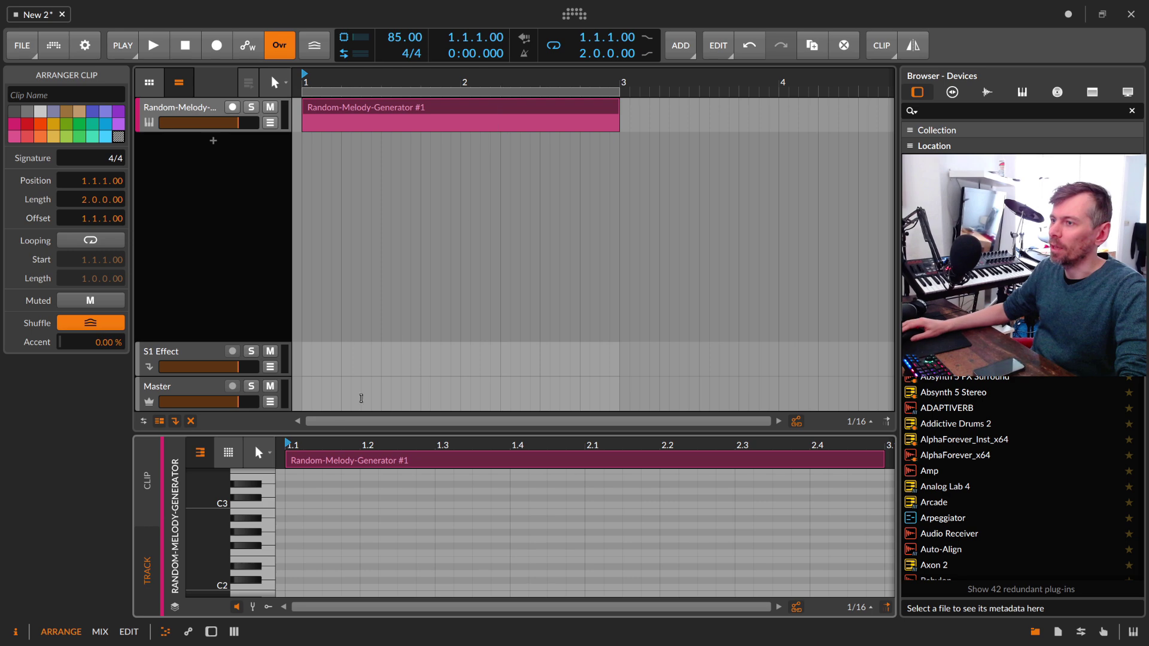
pyautogui.moveTo(350, 435); pyautogui.dragTo(350, 321)
pyautogui.scroll(-3, 358, 473)
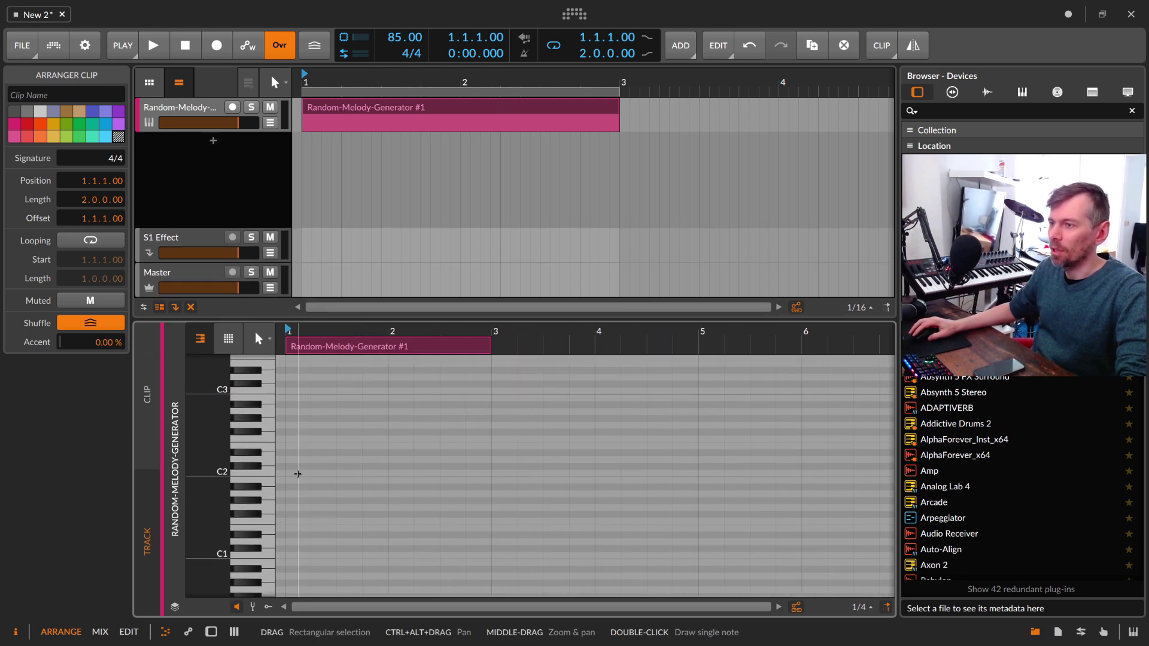
pyautogui.doubleClick(306, 473)
pyautogui.moveTo(306, 473); pyautogui.dragTo(566, 477)
pyautogui.doubleClick(200, 106)
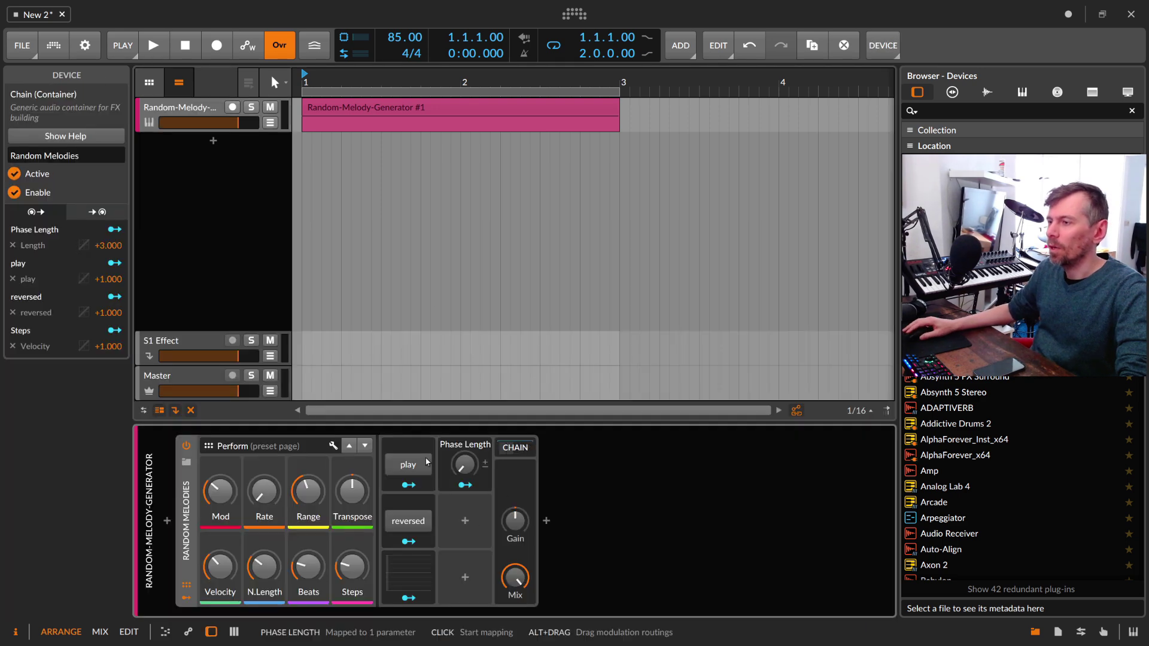
# Delete the two-bar clip from the Random-Melody-Generator track
pyautogui.click(336, 111)
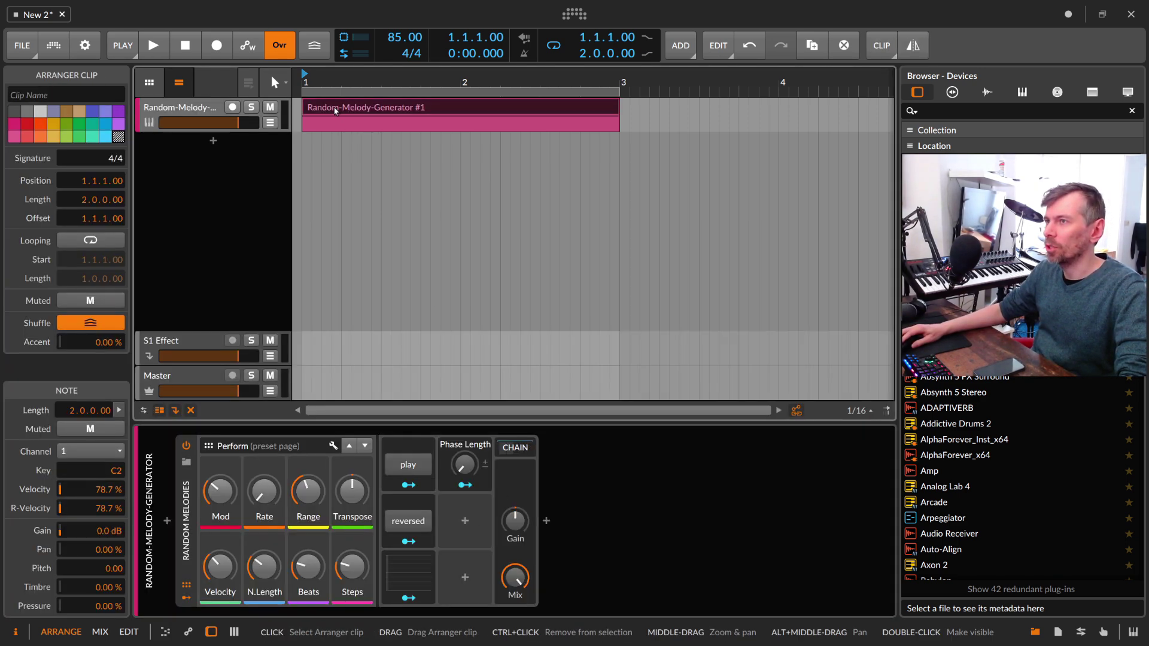
pyautogui.press('Delete')
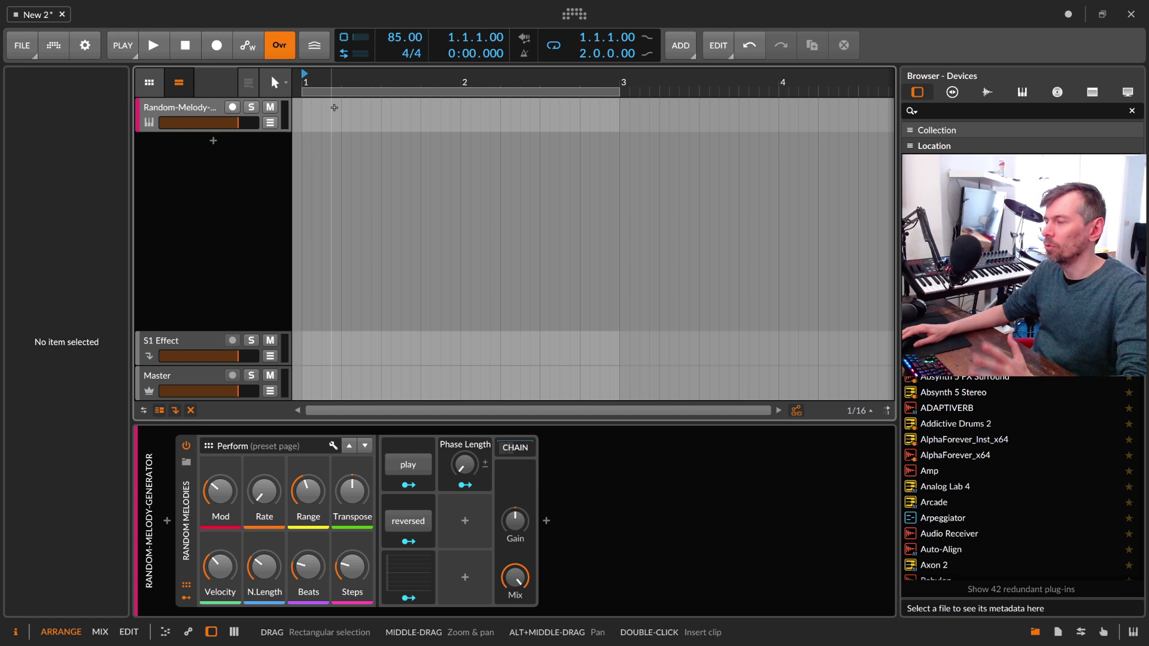
# Insert a Polysynth after the Random Melodies device and switch on the melody generator's play control
pyautogui.click(422, 471)
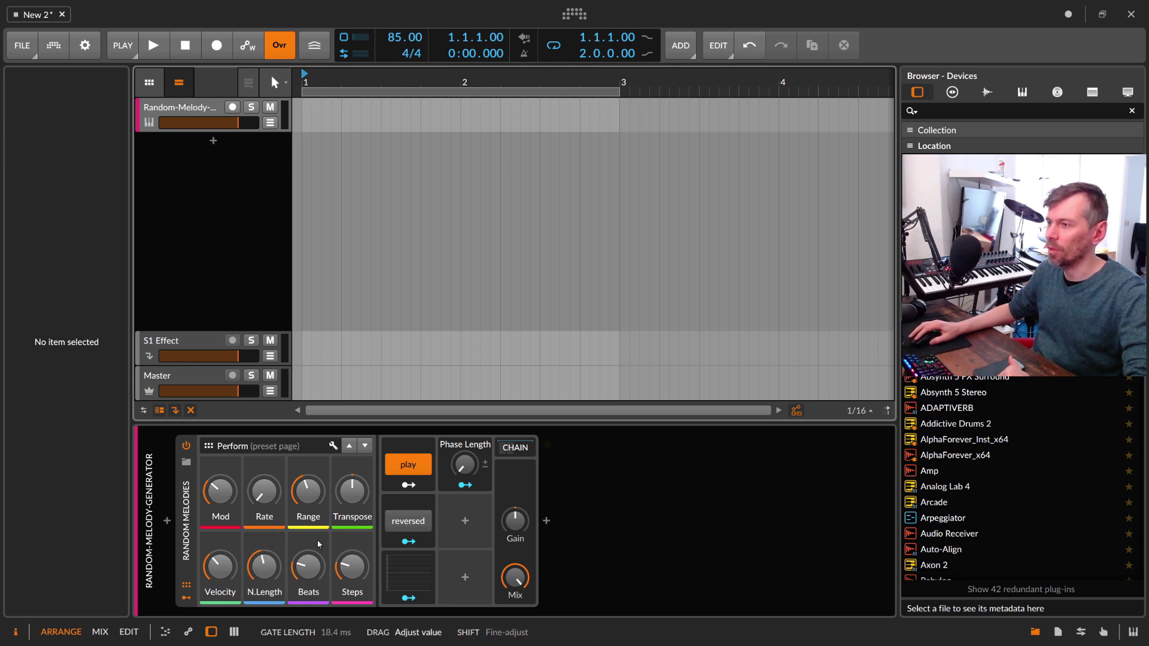
pyautogui.click(546, 520)
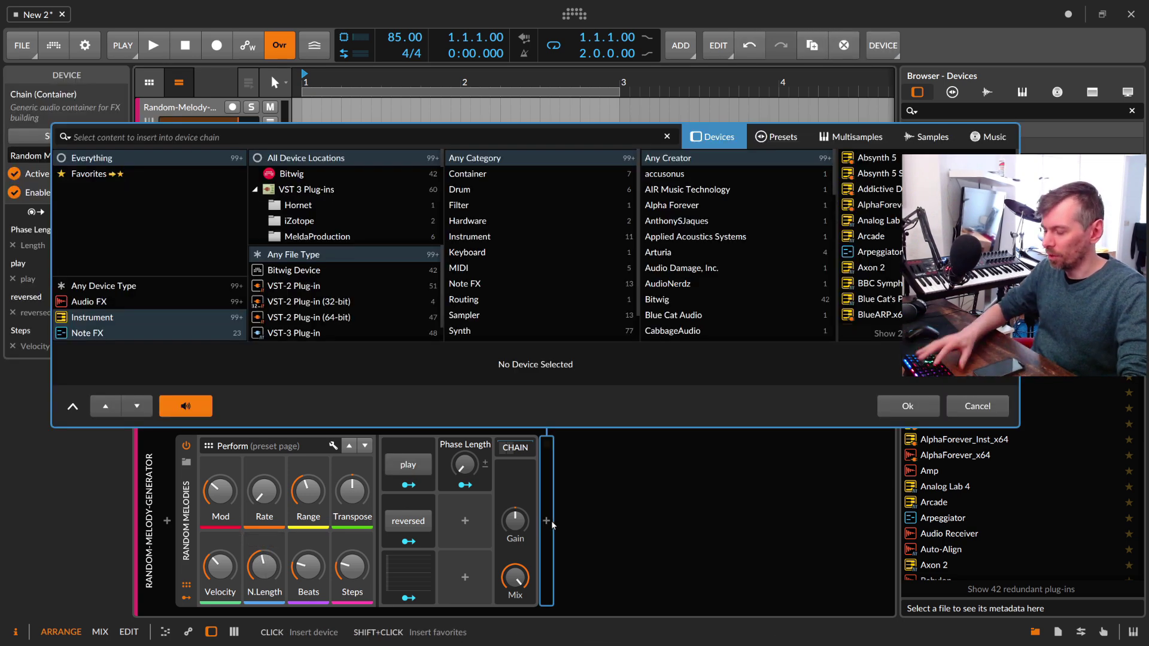
pyautogui.write('polz')
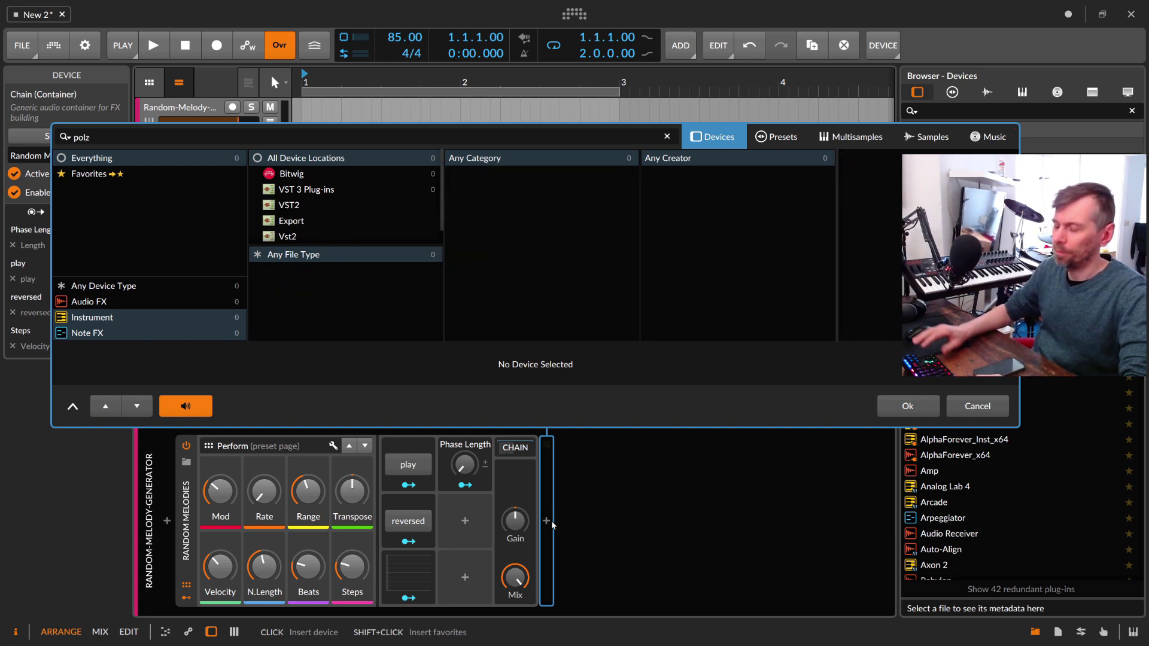
pyautogui.press('BackSpace')
pyautogui.write('y')
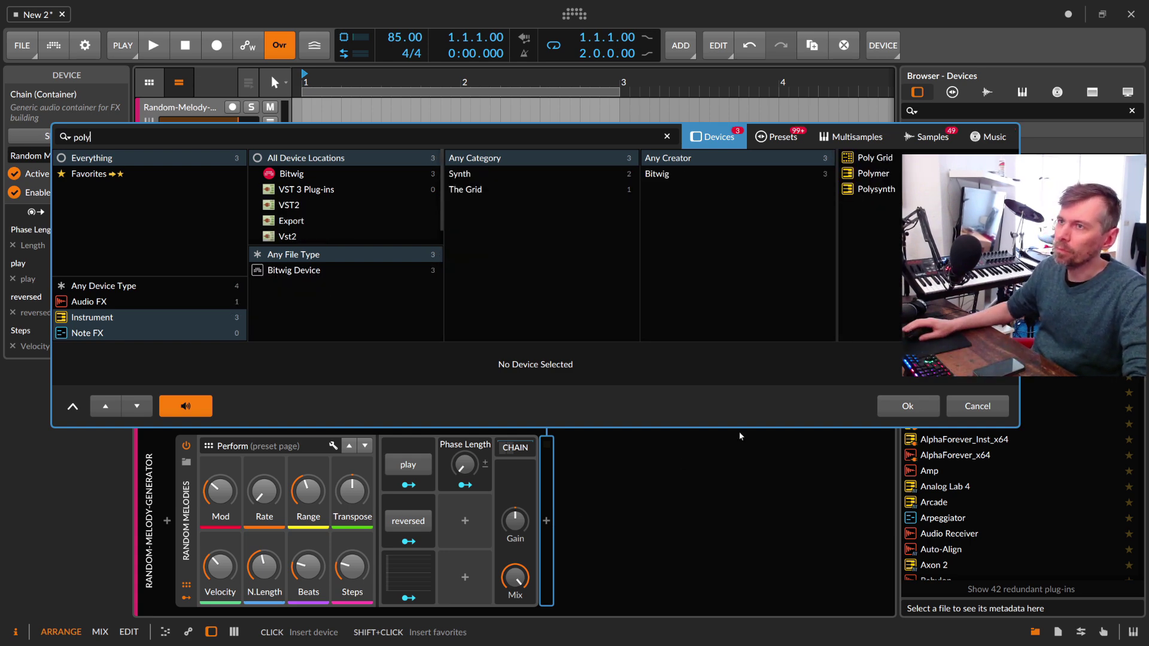
pyautogui.press('Down')
pyautogui.press('Down')
pyautogui.press('Down')
pyautogui.press('Return')
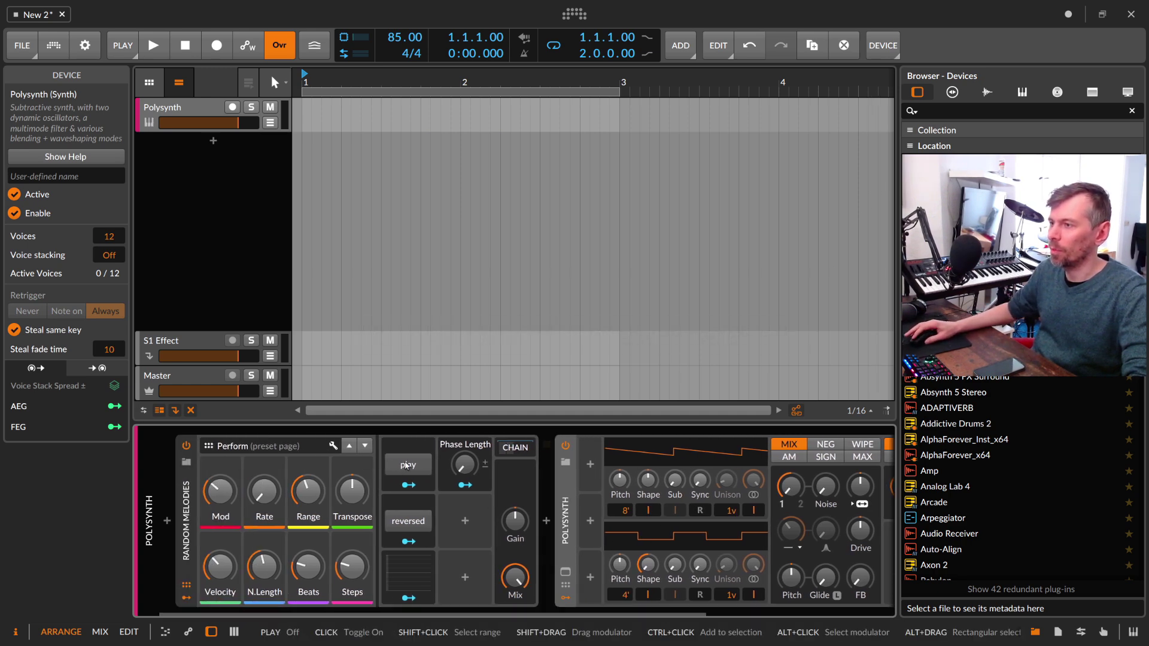
pyautogui.click(408, 465)
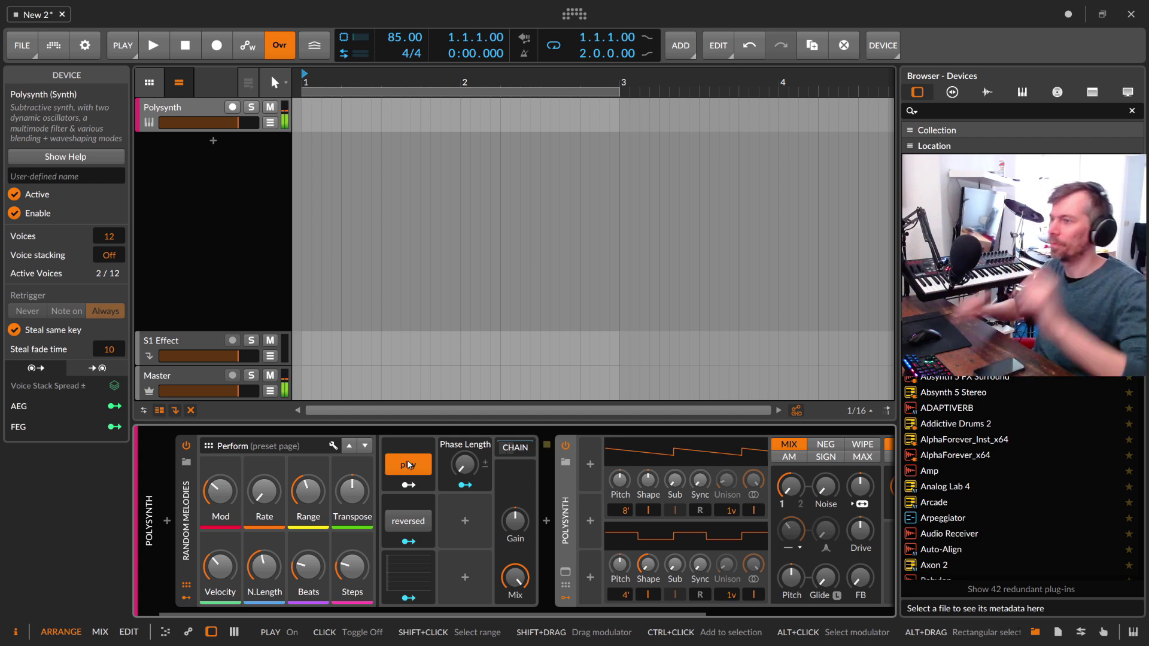
# Shorten the note length in Random Melodies and set the Polysynth's AEG release to about 53.4 %
pyautogui.moveTo(392, 613); pyautogui.dragTo(590, 614)
pyautogui.moveTo(813, 594); pyautogui.dragTo(809, 587)
pyautogui.hscroll(-5, 230, 554)
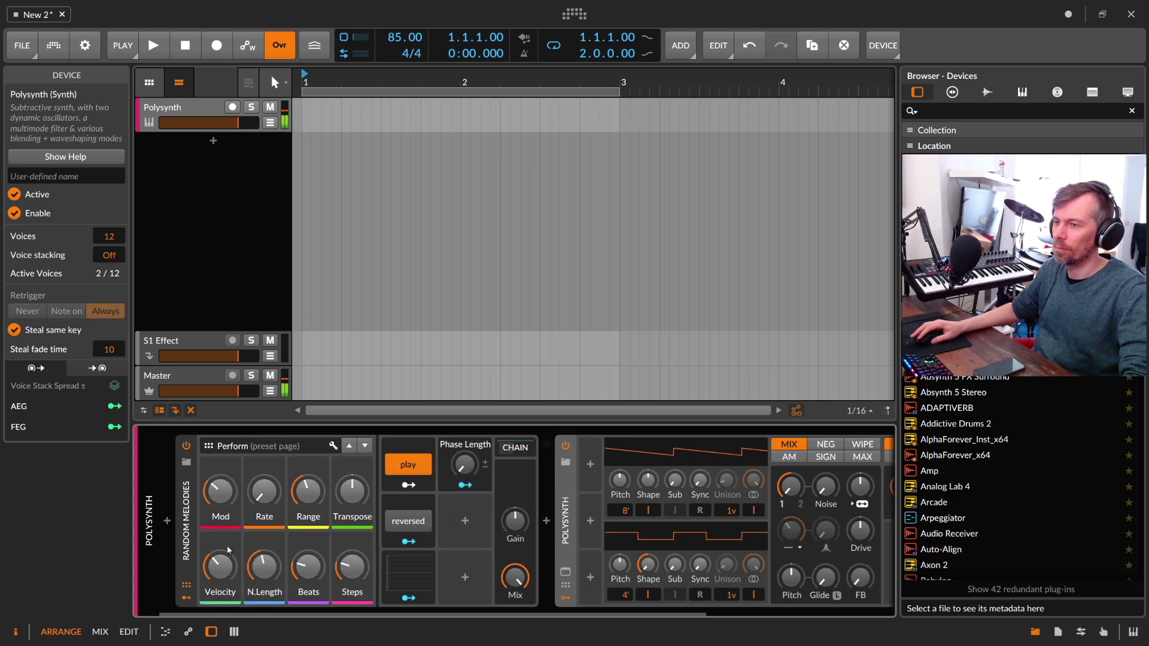
pyautogui.moveTo(261, 567); pyautogui.dragTo(270, 613)
pyautogui.hscroll(5, 258, 574)
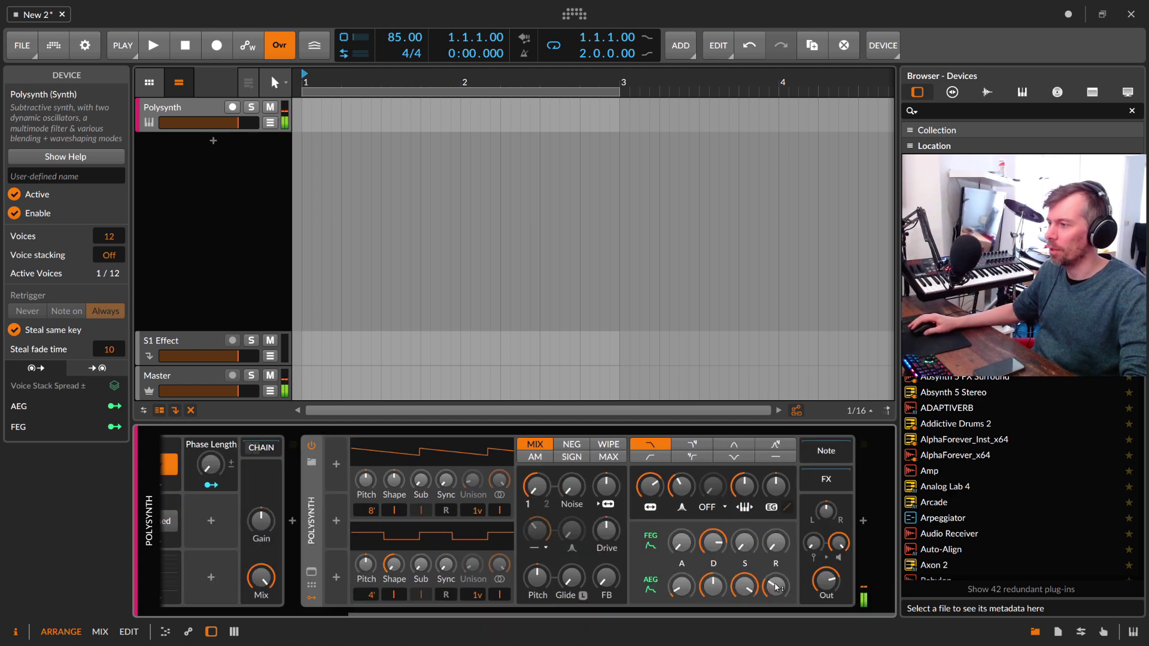
pyautogui.moveTo(775, 585); pyautogui.dragTo(776, 585)
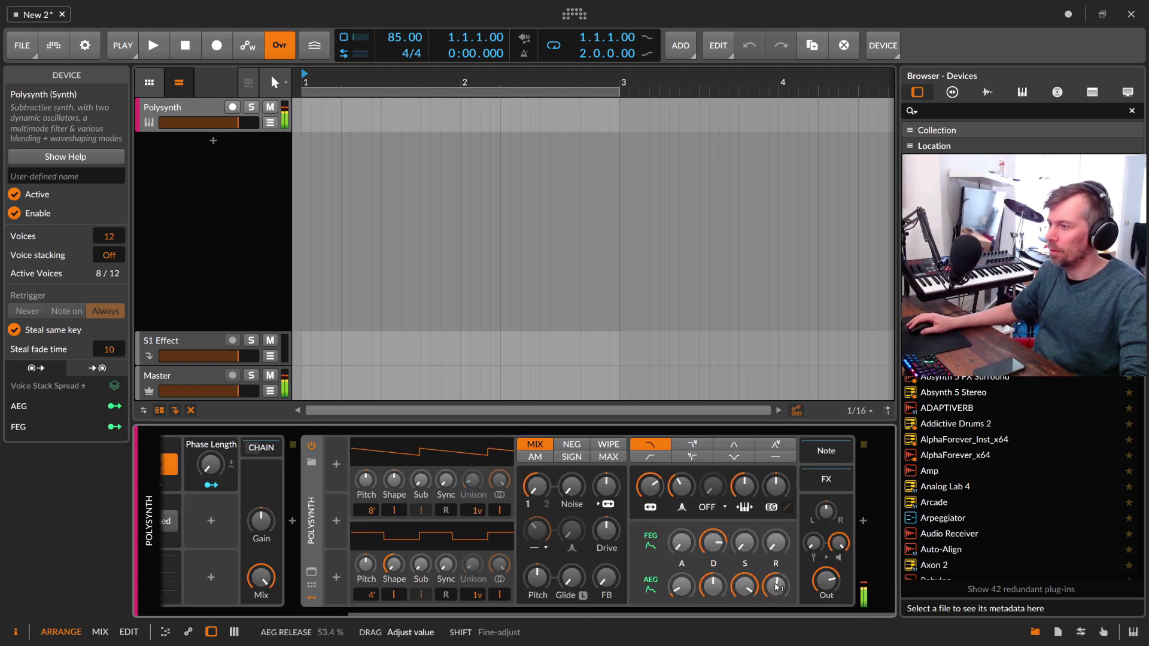
# Reshape the Polysynth's filter with lower cutoff, more envelope depth and longer FEG release, and give oscillator 1 a 16-voice unison
pyautogui.moveTo(776, 542); pyautogui.dragTo(776, 457)
pyautogui.moveTo(652, 487); pyautogui.dragTo(678, 484)
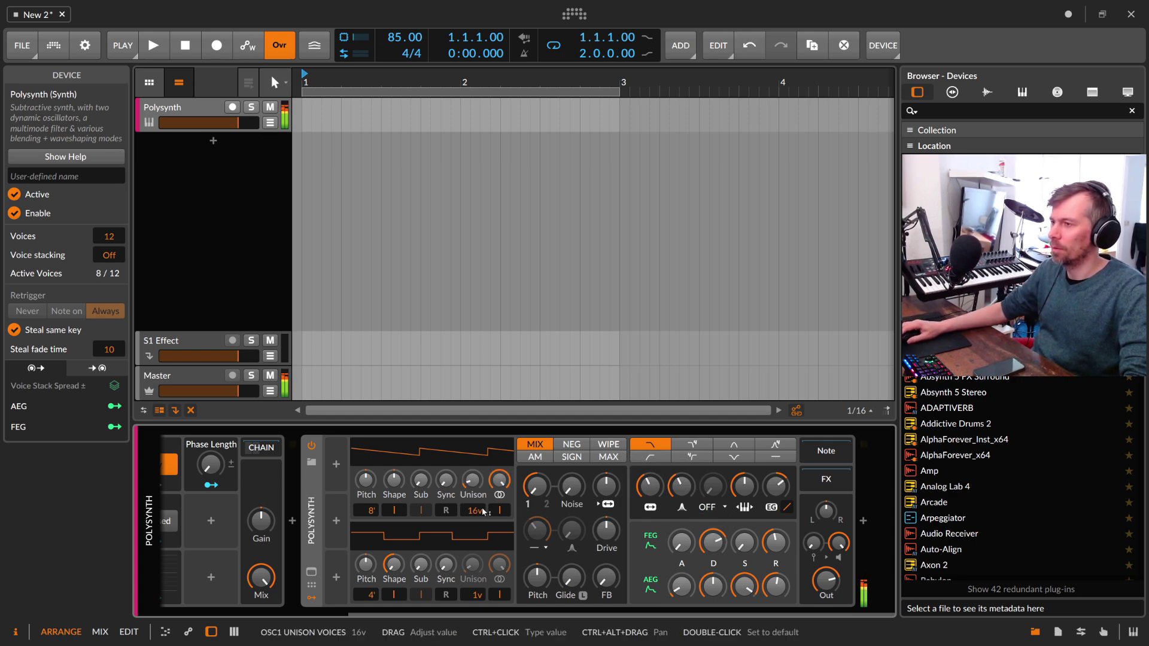
pyautogui.moveTo(472, 480); pyautogui.dragTo(472, 480)
pyautogui.moveTo(776, 541); pyautogui.dragTo(776, 545)
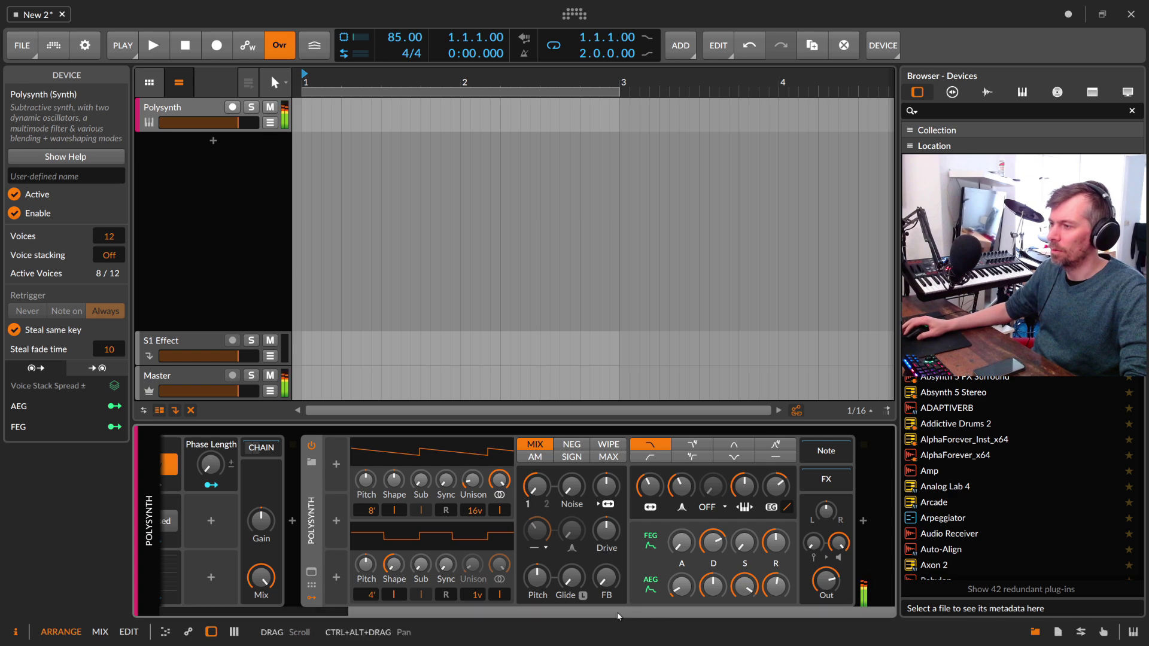
# Insert a Reverb after the Polysynth with its mix at about 36.6 %
pyautogui.click(861, 521)
pyautogui.write('reverb')
pyautogui.press('Return')
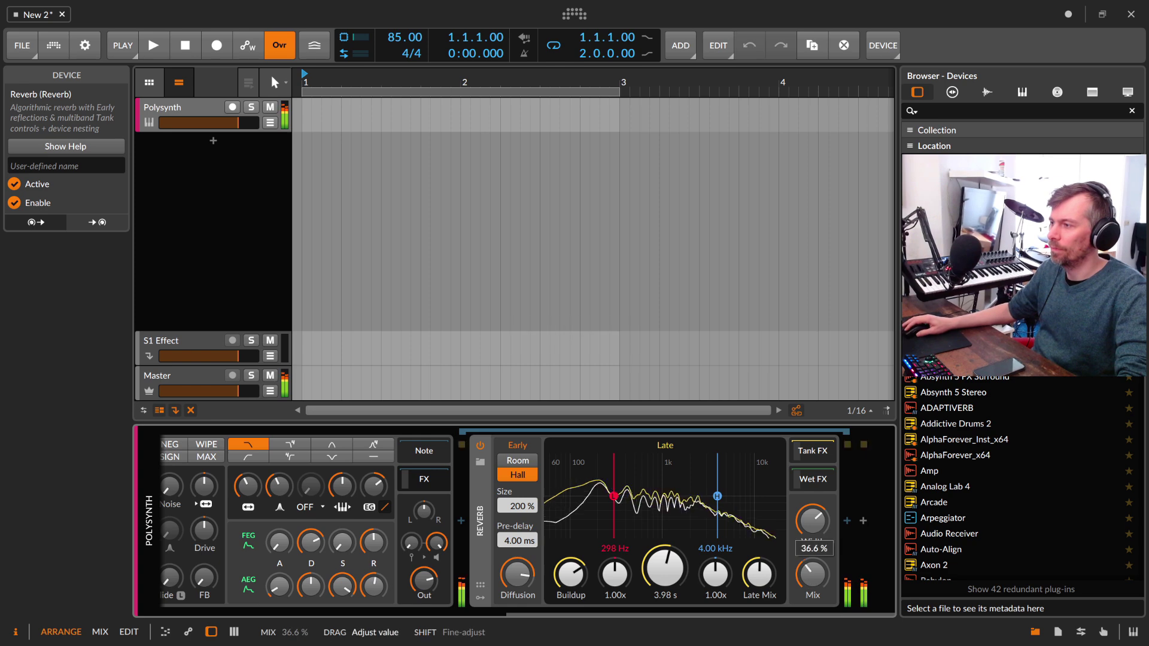
# Shorten the Polysynth's filter envelope decay and try the filter oscillator FM at about +6.03 st
pyautogui.moveTo(575, 613); pyautogui.dragTo(477, 614)
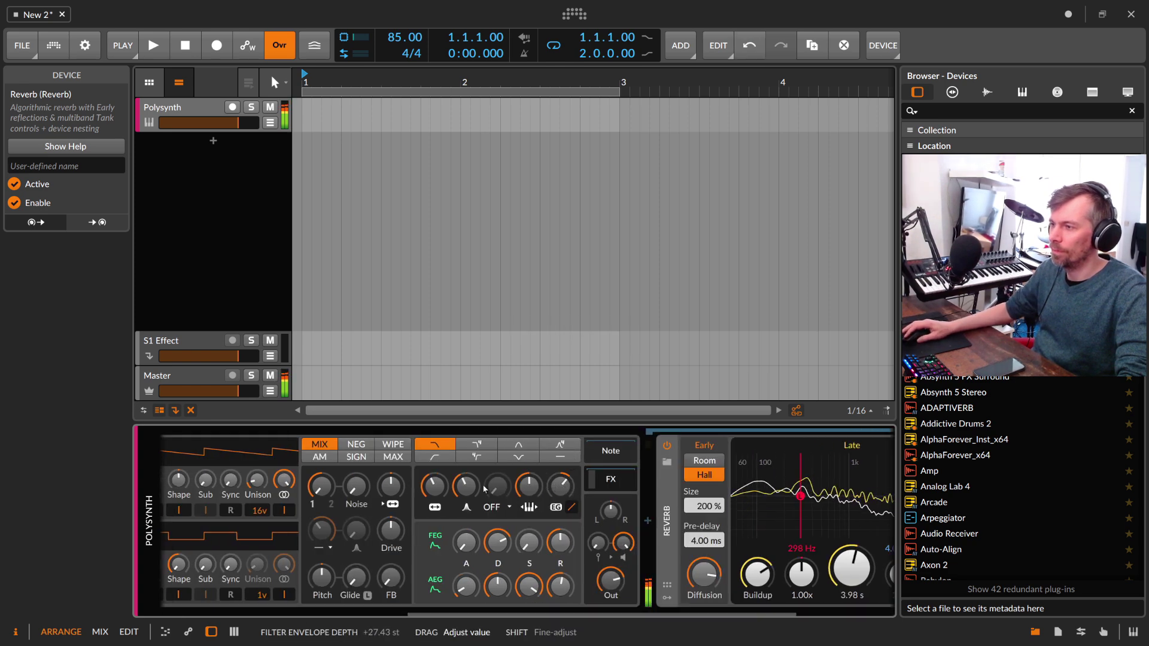
pyautogui.moveTo(496, 538); pyautogui.dragTo(497, 554)
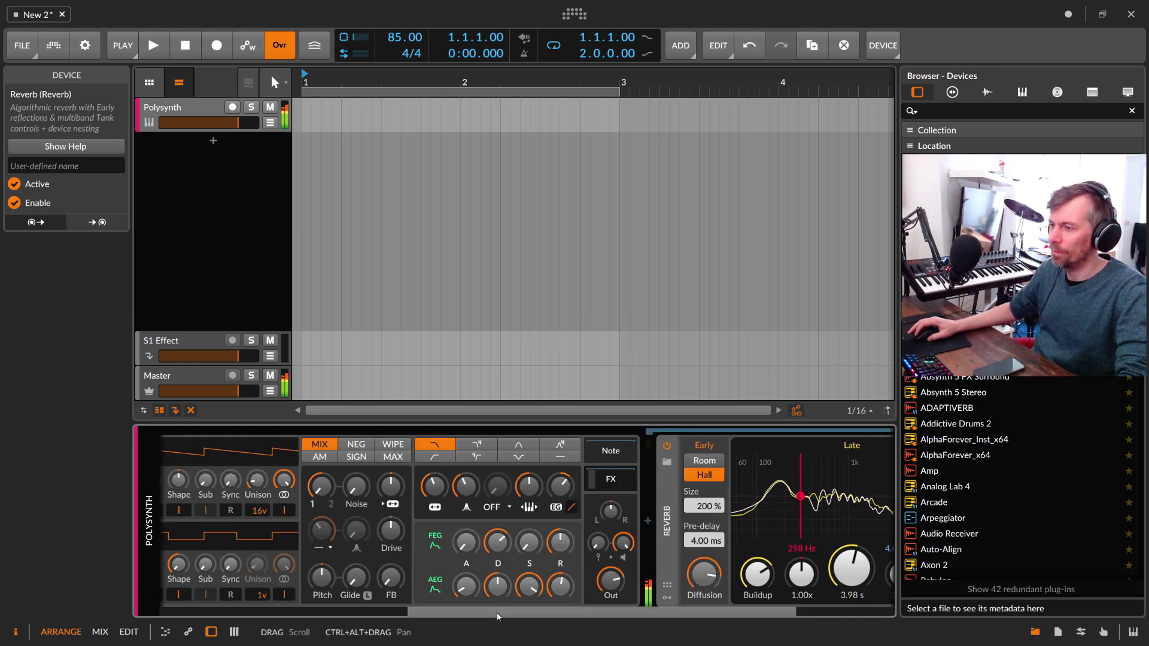
pyautogui.moveTo(498, 614); pyautogui.dragTo(343, 614)
pyautogui.moveTo(683, 485); pyautogui.dragTo(682, 477)
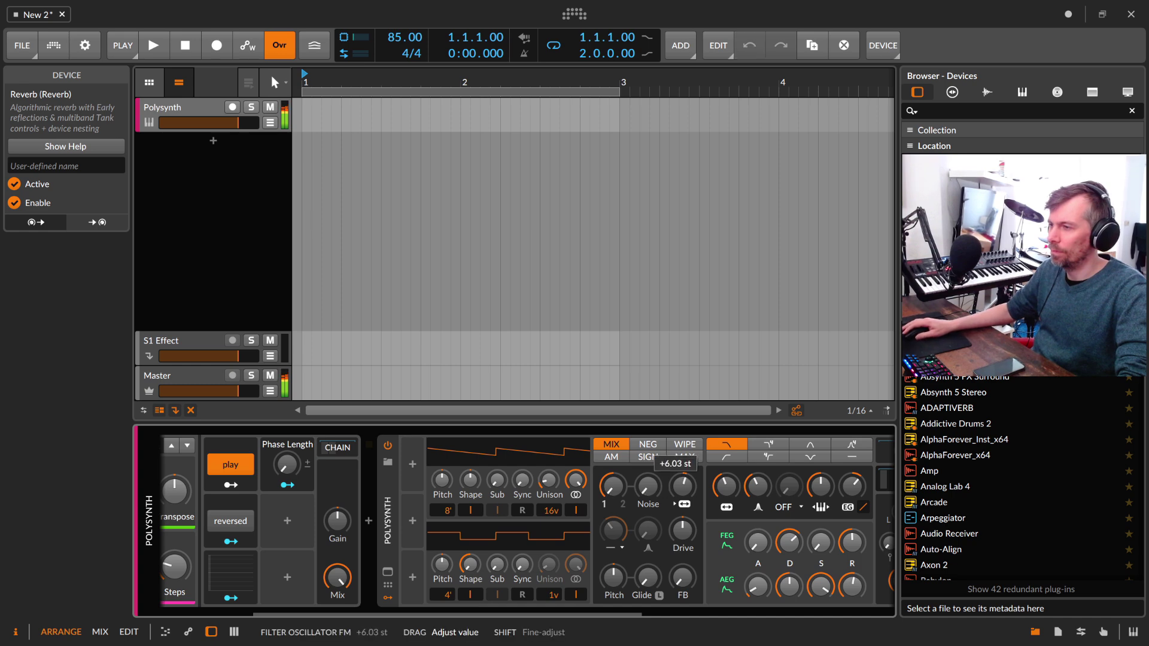
# Add a Random modulator to the first free modulator slot of the Polysynth
pyautogui.click(413, 465)
pyautogui.write('ra')
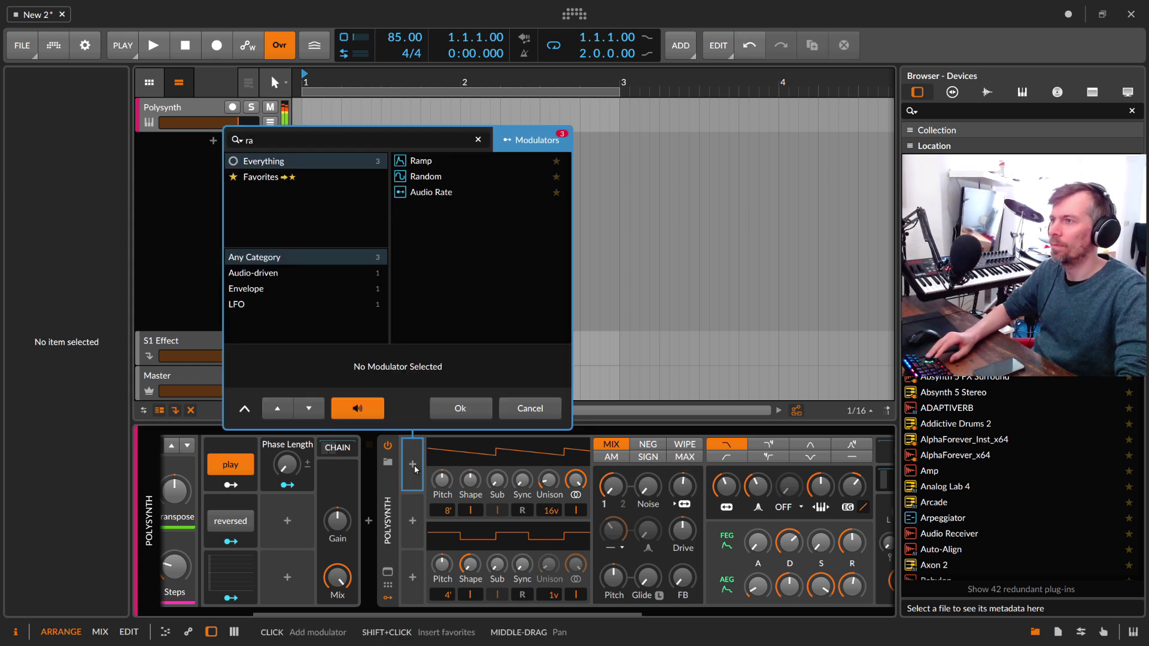
pyautogui.press('Down')
pyautogui.press('Down')
pyautogui.press('Return')
# Map the Random modulator to the Polysynth's global Pitch with an amount of +0.114 and turn its smoothing up fully
pyautogui.click(419, 467)
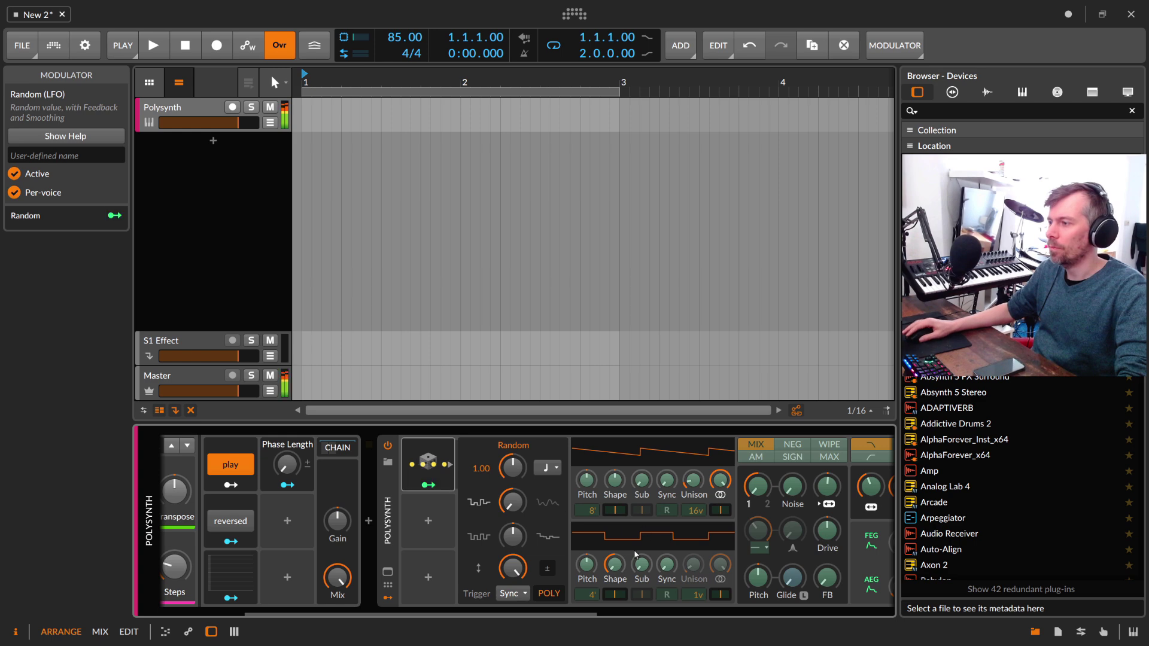
pyautogui.moveTo(757, 578); pyautogui.dragTo(757, 571)
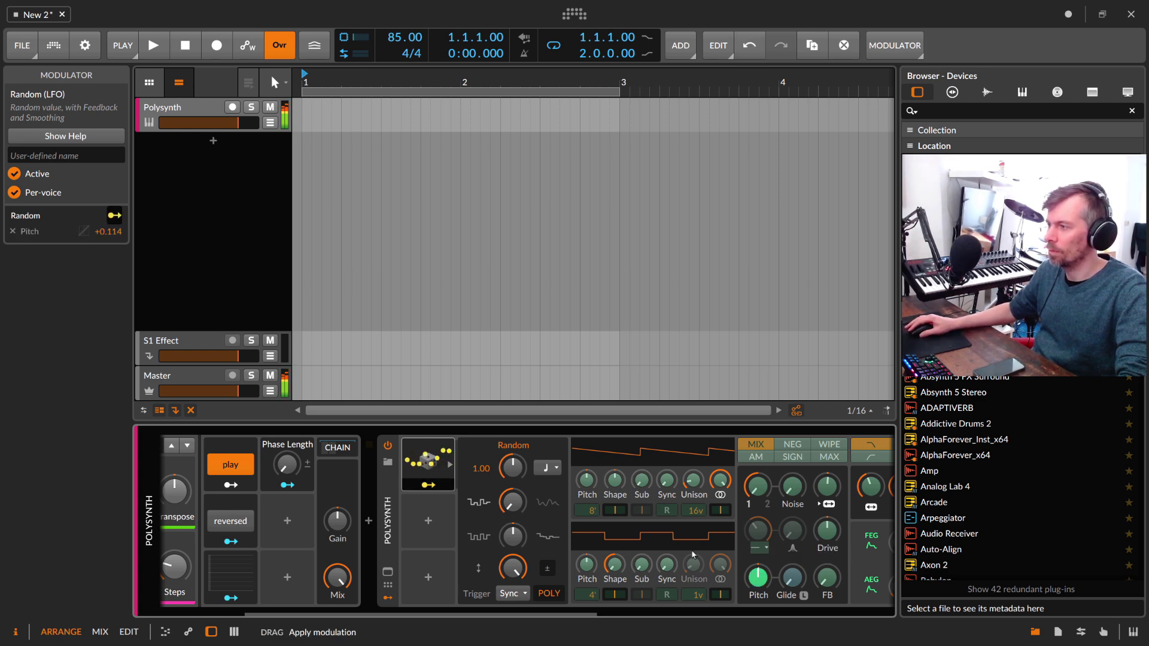
pyautogui.click(440, 486)
pyautogui.moveTo(513, 501); pyautogui.dragTo(512, 487)
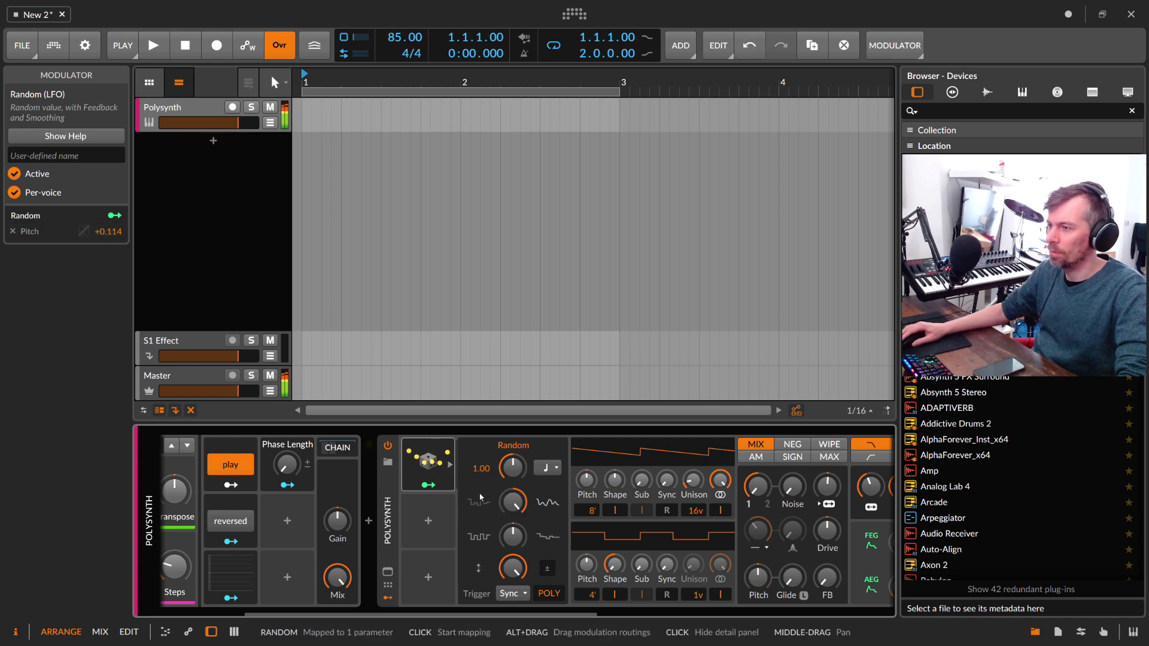
pyautogui.click(425, 484)
pyautogui.click(423, 487)
pyautogui.click(387, 520)
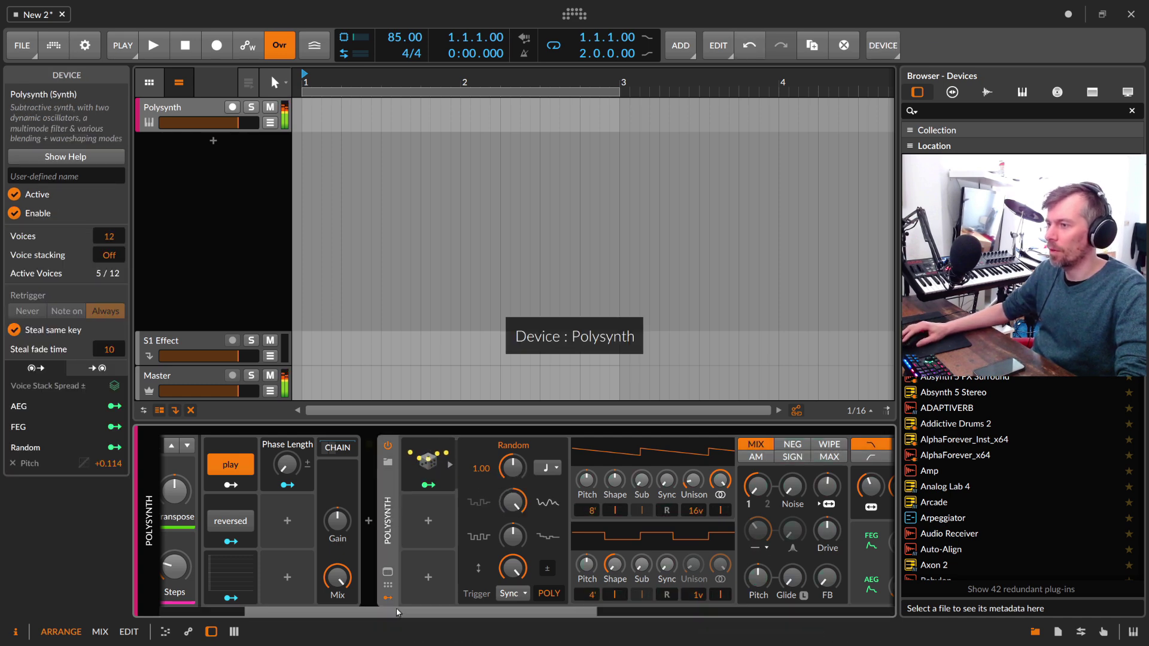
# Adjust the Random Melodies velocity and raise the Polysynth's amp velocity sensitivity to about +14.7 dB
pyautogui.moveTo(370, 614); pyautogui.dragTo(246, 611)
pyautogui.moveTo(220, 567); pyautogui.dragTo(562, 616)
pyautogui.moveTo(558, 507)
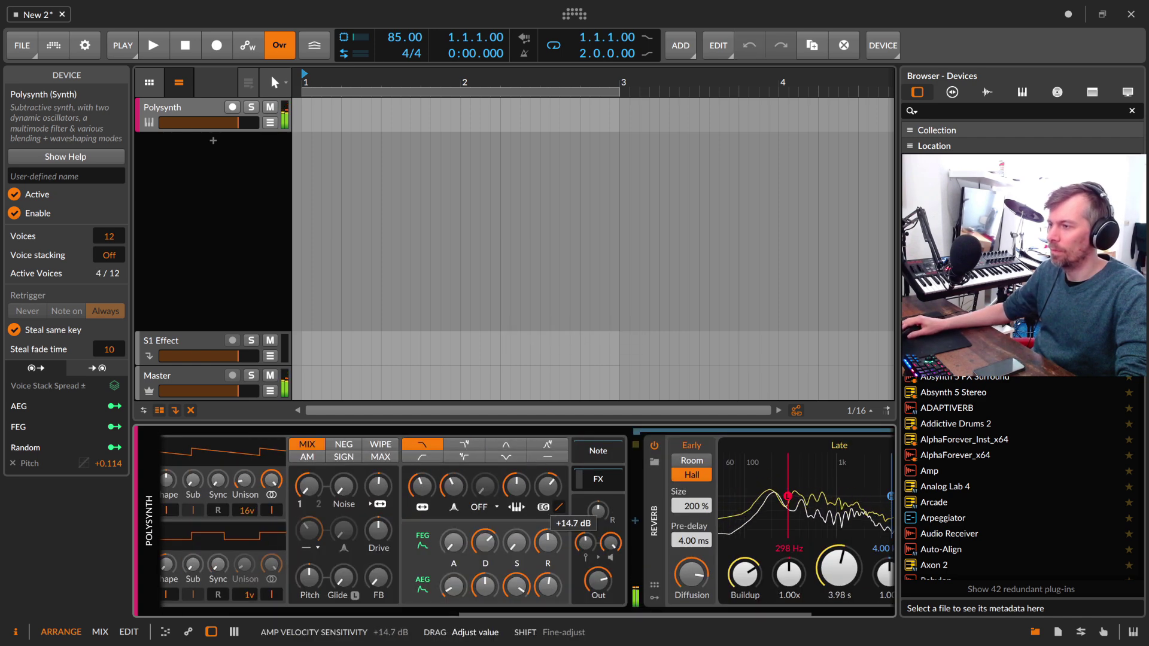
pyautogui.moveTo(558, 507); pyautogui.dragTo(559, 507)
pyautogui.click(595, 481)
# Lower the Random Melodies velocity to 0.00 % and bring it back up to around the middle of its range
pyautogui.moveTo(510, 615); pyautogui.dragTo(250, 615)
pyautogui.moveTo(219, 567)
pyautogui.mouseDown()
pyautogui.moveTo(219, 538)
pyautogui.moveTo(220, 554)
pyautogui.mouseUp()
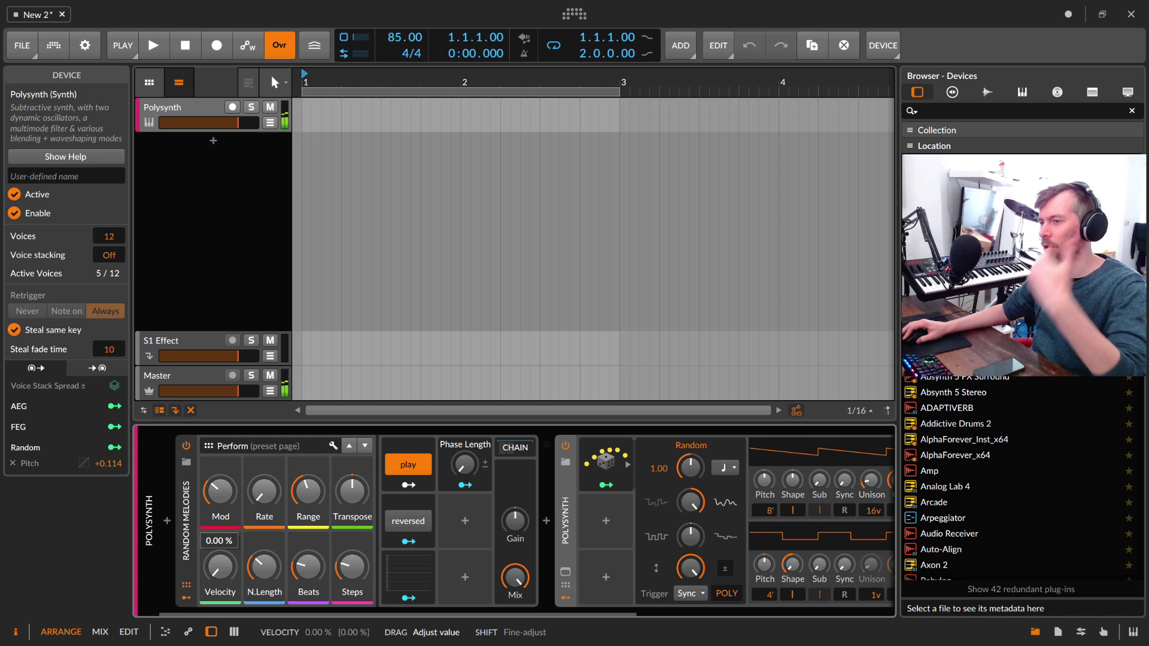
pyautogui.moveTo(219, 564); pyautogui.dragTo(219, 559)
# Draw a 16-step velocity pattern in the Steps modulator, start playback, and redraw it with negative middle steps and high final steps
pyautogui.click(419, 575)
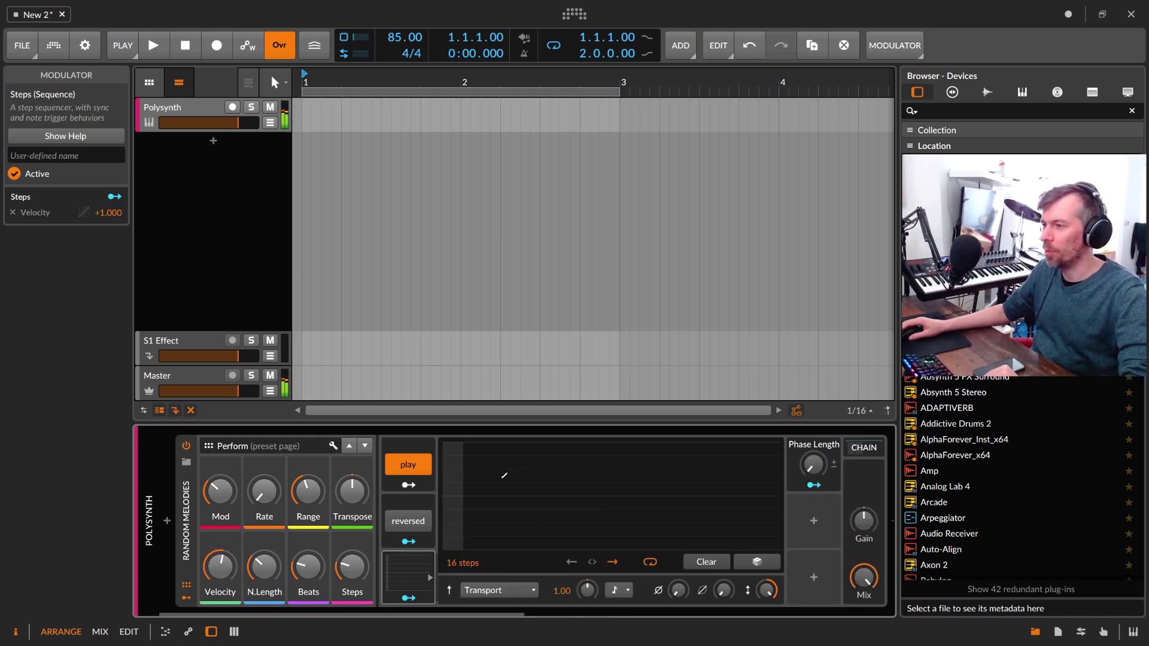
pyautogui.moveTo(453, 495); pyautogui.dragTo(755, 478)
pyautogui.press('space')
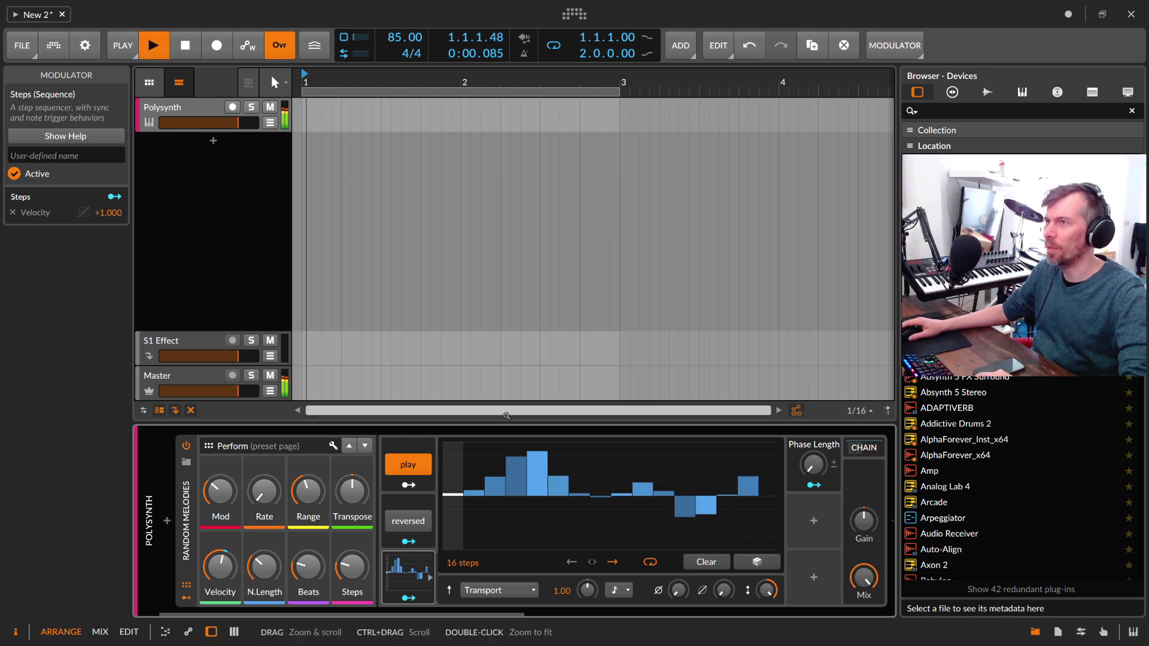
pyautogui.moveTo(510, 473)
pyautogui.mouseDown()
pyautogui.moveTo(516, 515)
pyautogui.moveTo(733, 491)
pyautogui.moveTo(769, 456)
pyautogui.mouseUp()
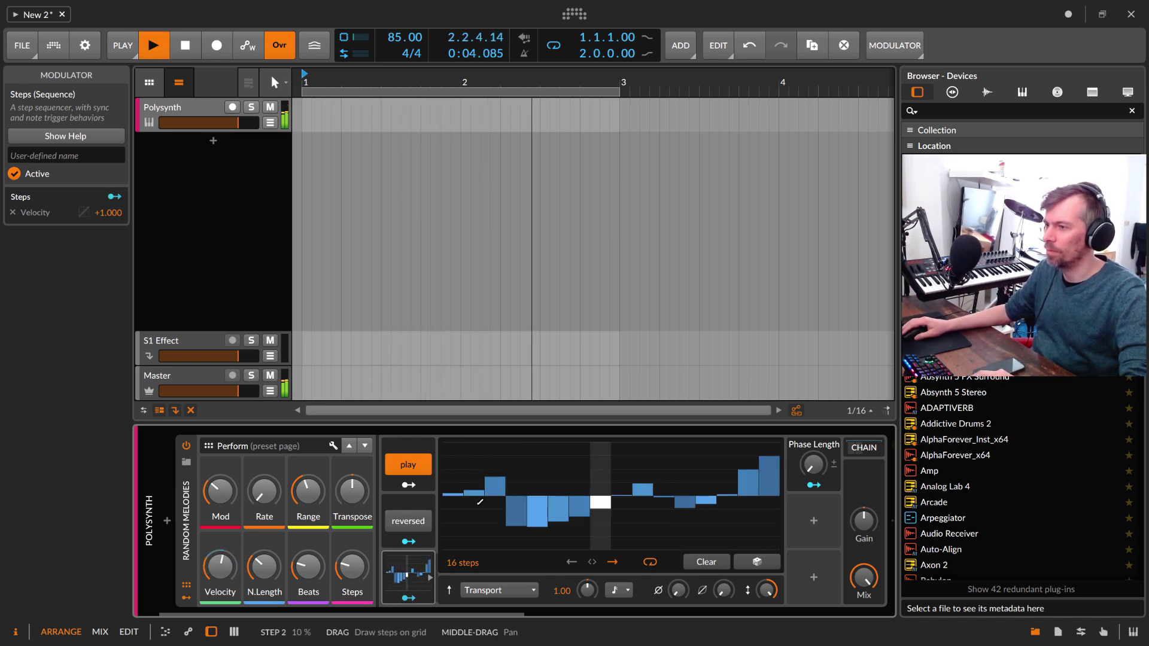
# Stop playback, clear the velocity pattern in the Steps modulator, and lower the Random Melodies velocity
pyautogui.press('space')
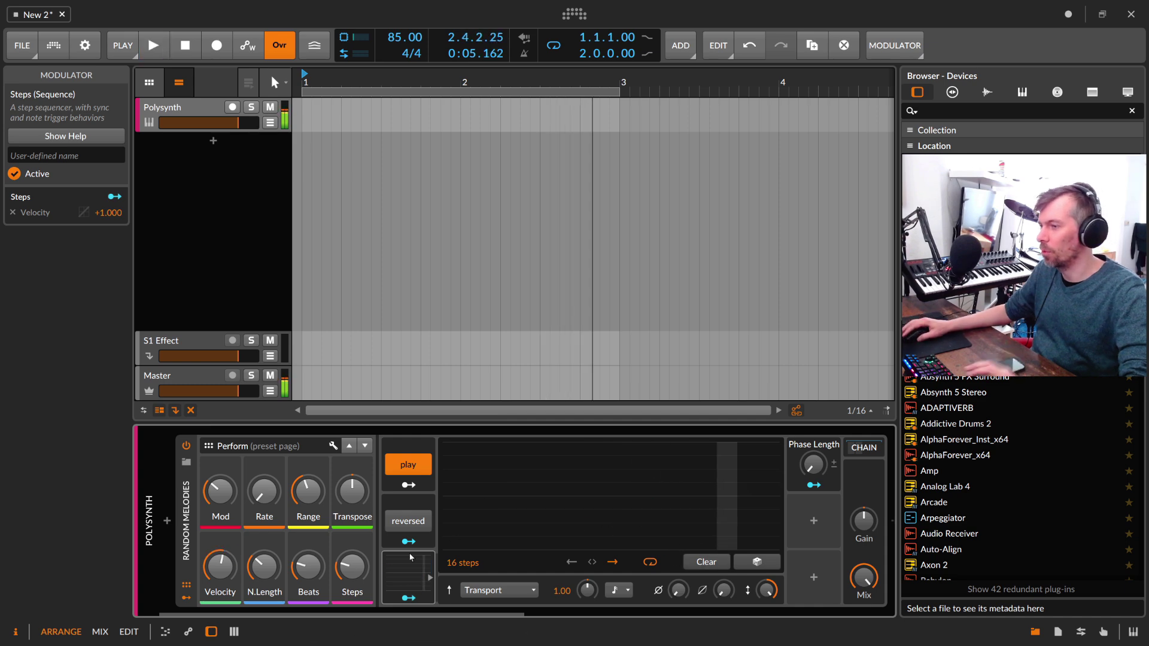
pyautogui.click(410, 563)
pyautogui.moveTo(224, 563); pyautogui.dragTo(357, 563)
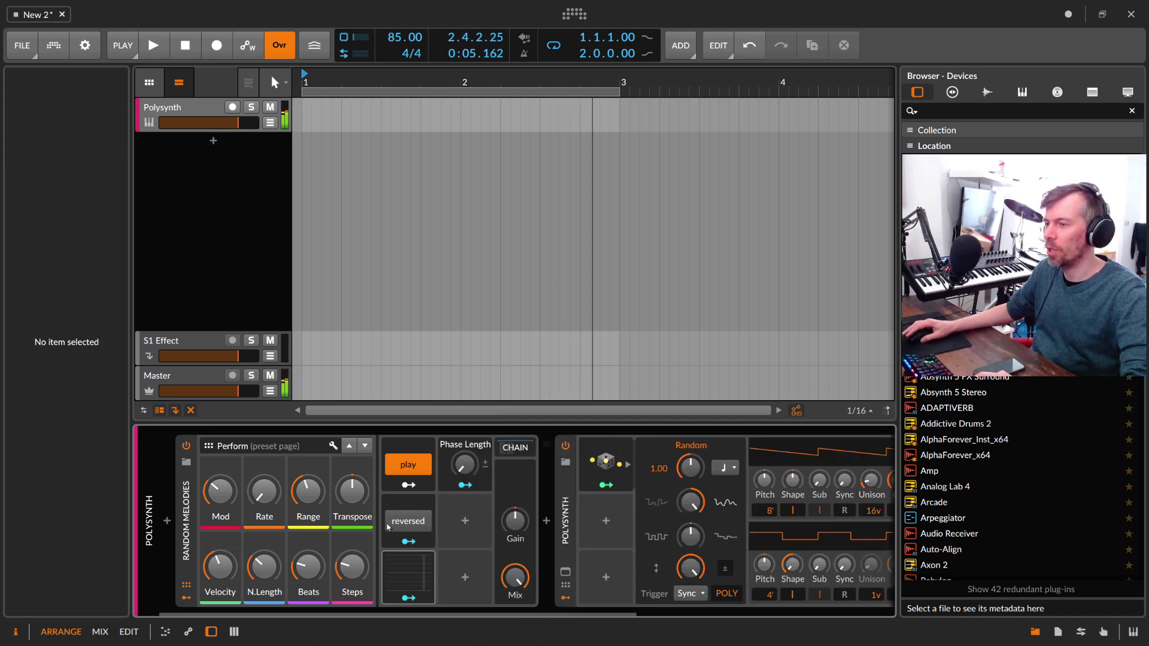
# Toggle the reversed option on and off, bring the Random Melodies velocity to mid-range, raise Mod and Rate, and restart playback
pyautogui.click(417, 529)
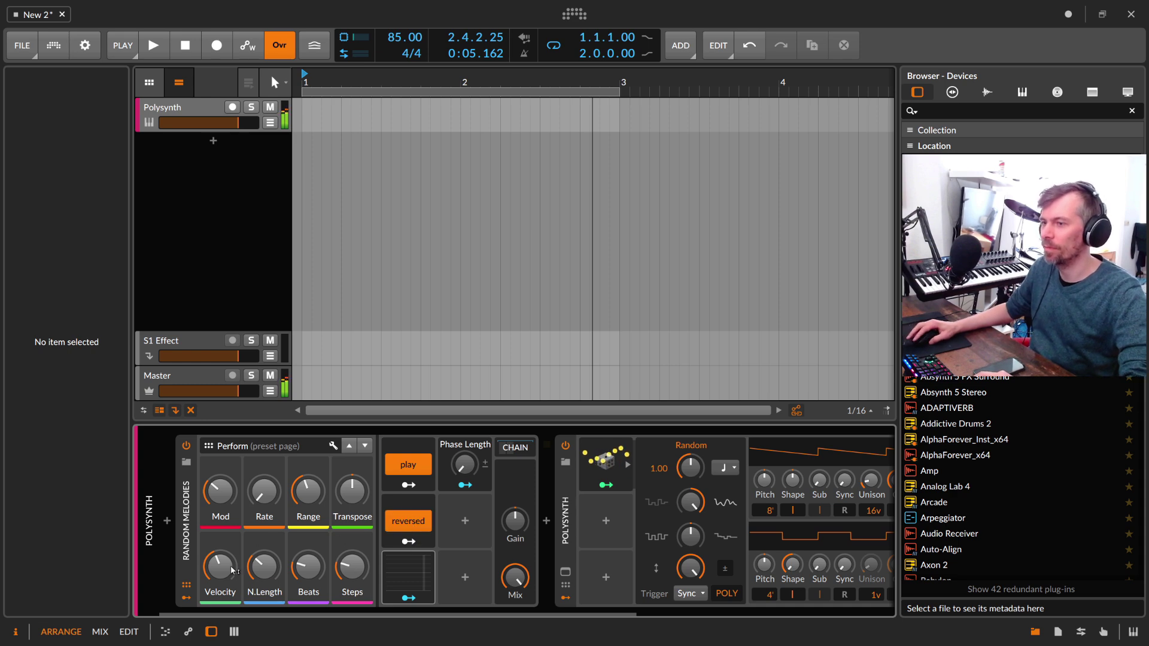
pyautogui.moveTo(220, 566)
pyautogui.mouseDown()
pyautogui.moveTo(220, 555)
pyautogui.moveTo(233, 568)
pyautogui.mouseUp()
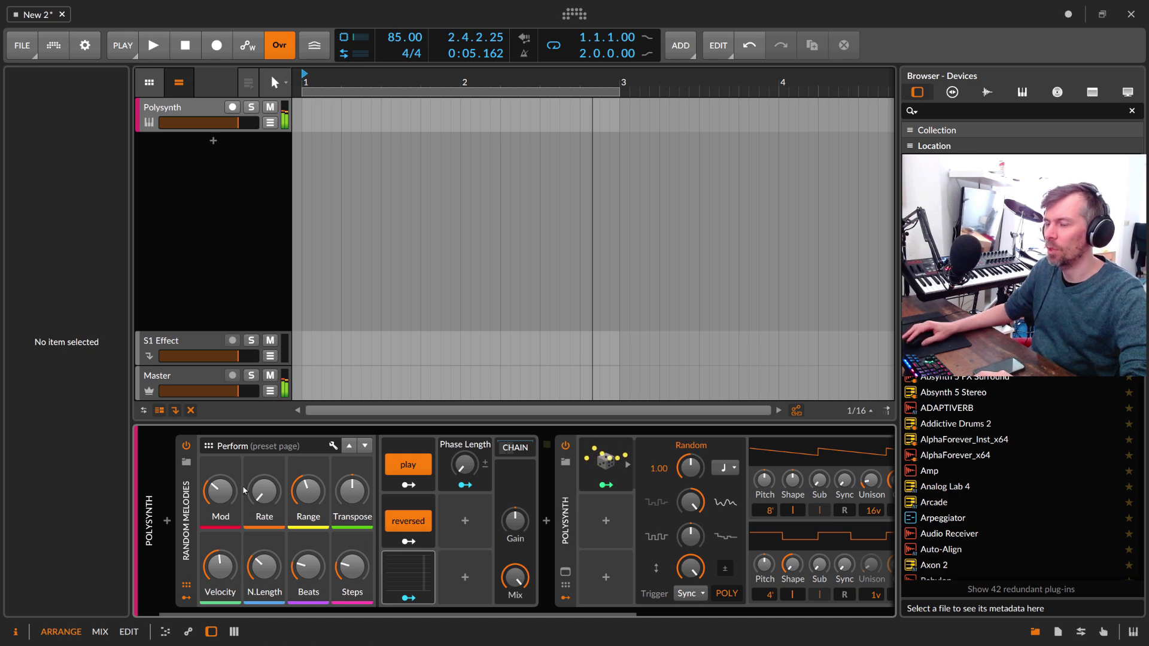
pyautogui.moveTo(222, 500); pyautogui.dragTo(222, 461)
pyautogui.moveTo(265, 500); pyautogui.dragTo(266, 485)
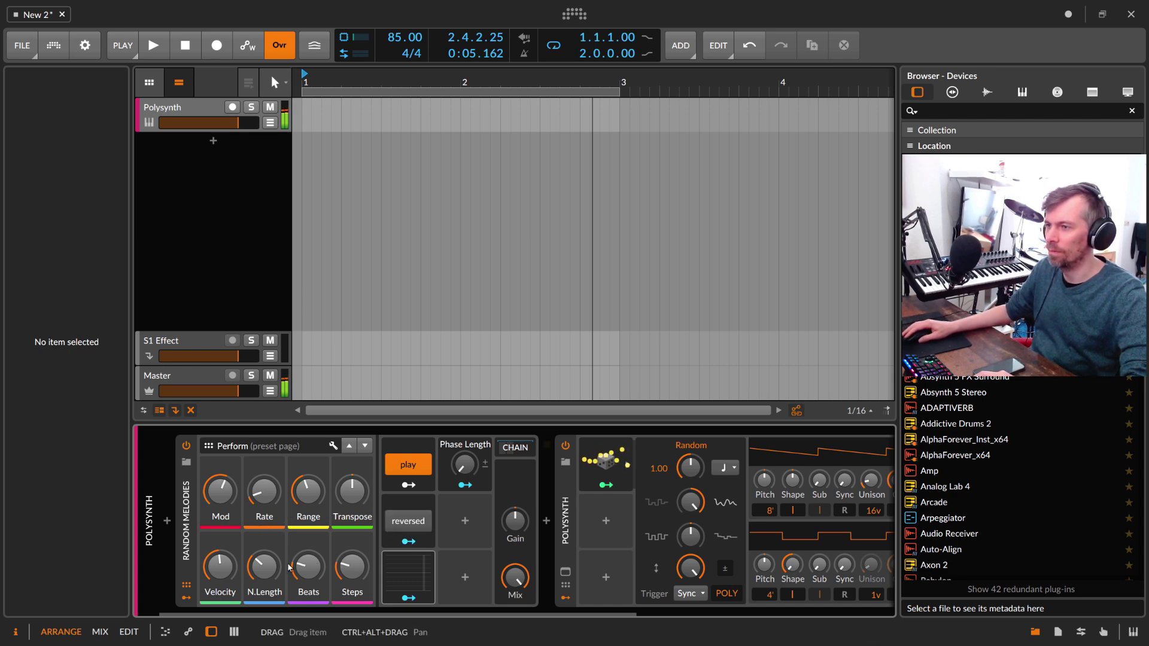
pyautogui.press('space')
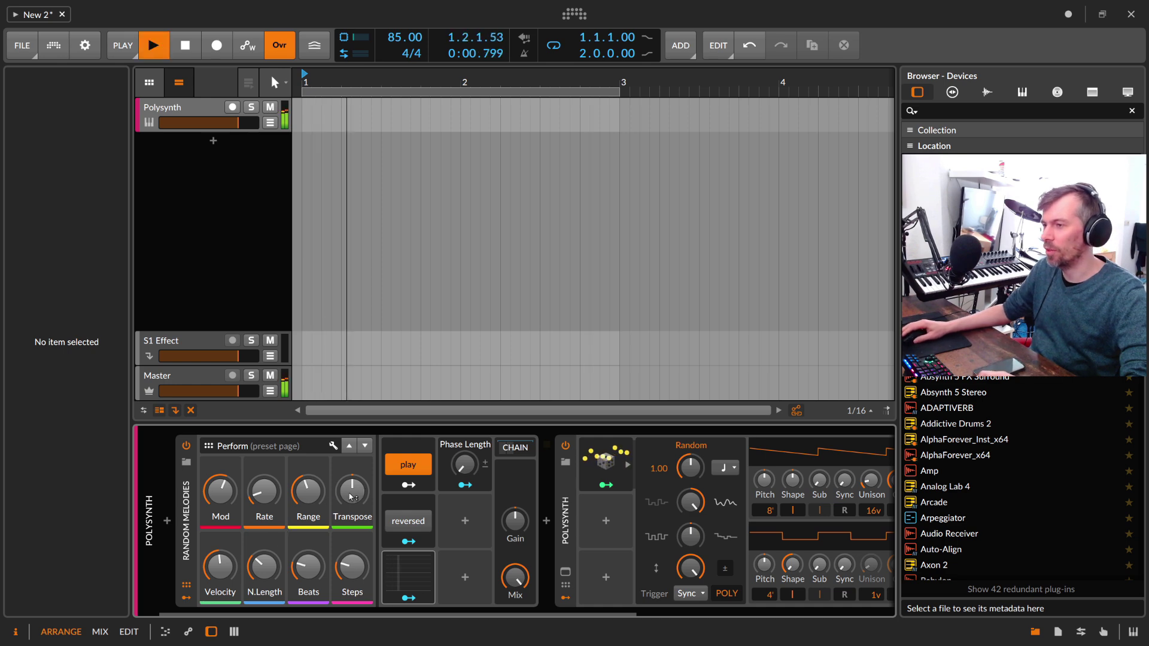
# Try transposing the Random Melodies by +12.00 st and reset Transpose to its default
pyautogui.keyDown('ctrl'); pyautogui.click(352, 490); pyautogui.keyUp('ctrl')
pyautogui.write('12 st')
pyautogui.press('Return')
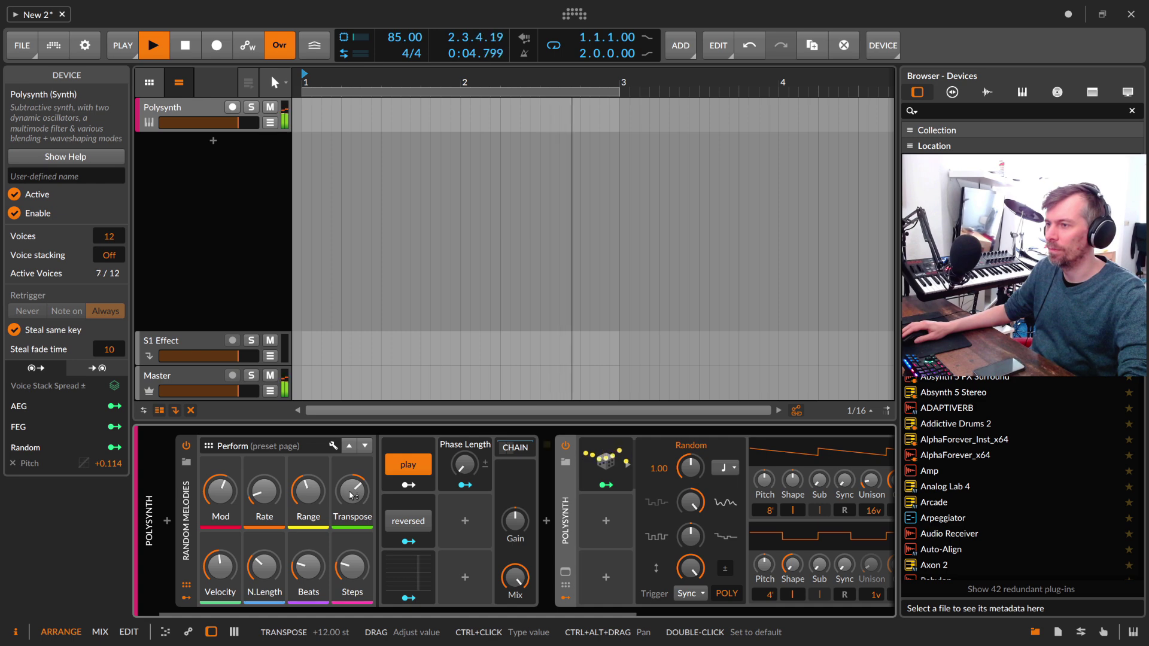
pyautogui.doubleClick(353, 493)
# Lower the Random Melodies velocity and set its Range to about 17.7 %
pyautogui.moveTo(220, 565); pyautogui.dragTo(220, 607)
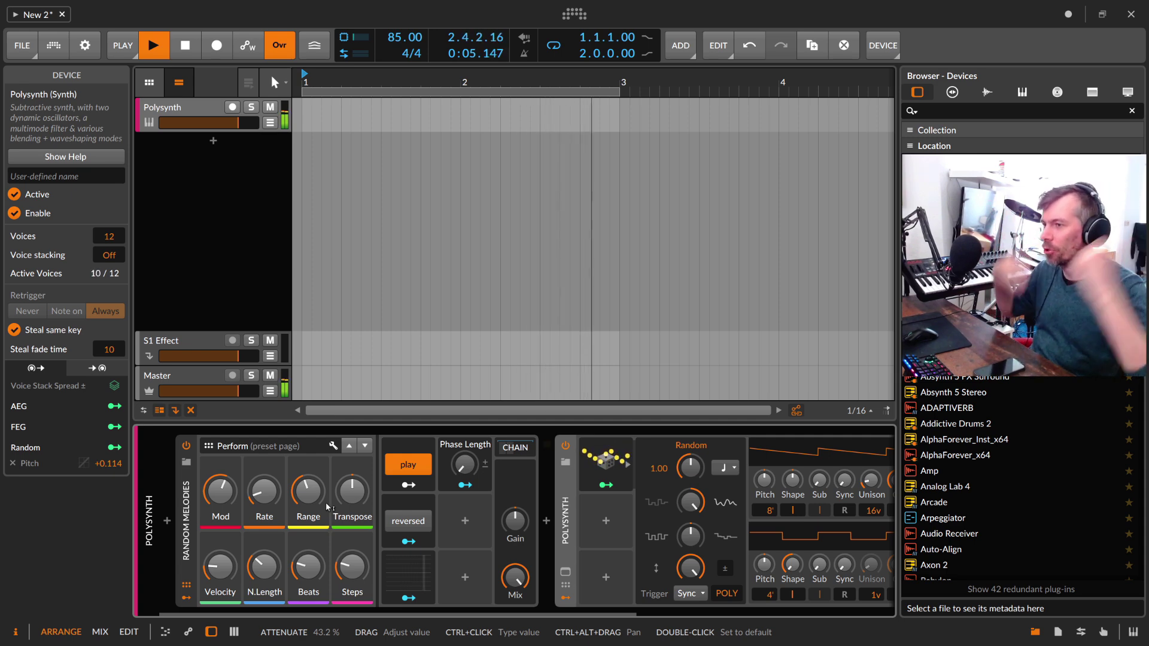
pyautogui.moveTo(309, 503); pyautogui.dragTo(309, 569)
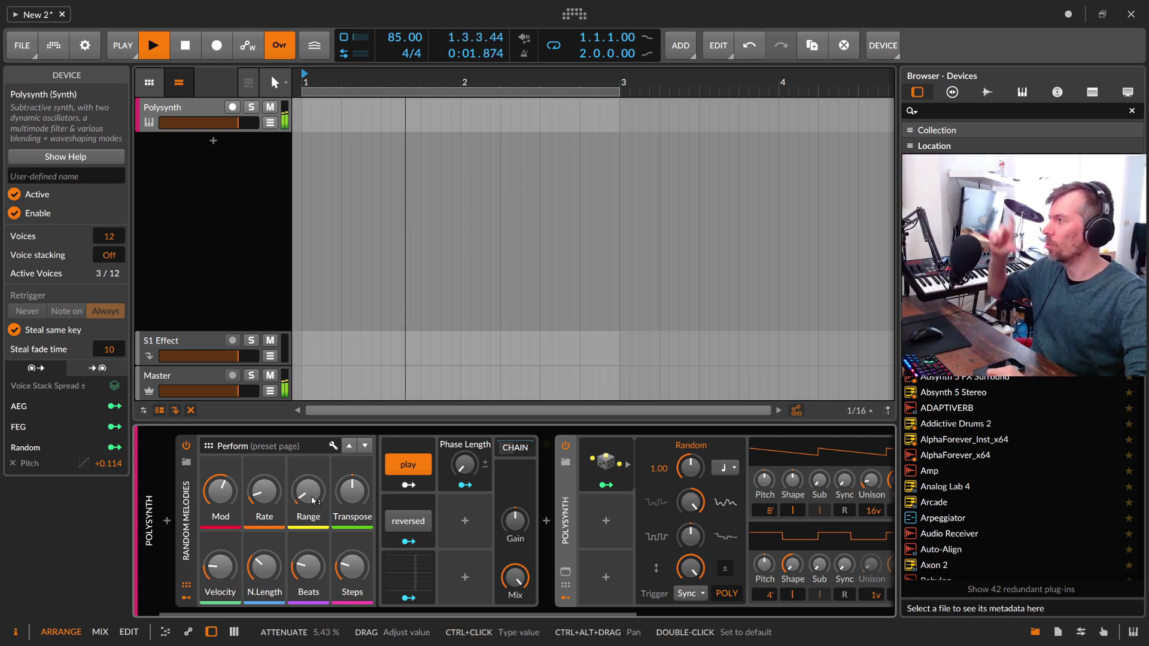
pyautogui.moveTo(314, 501); pyautogui.dragTo(313, 491)
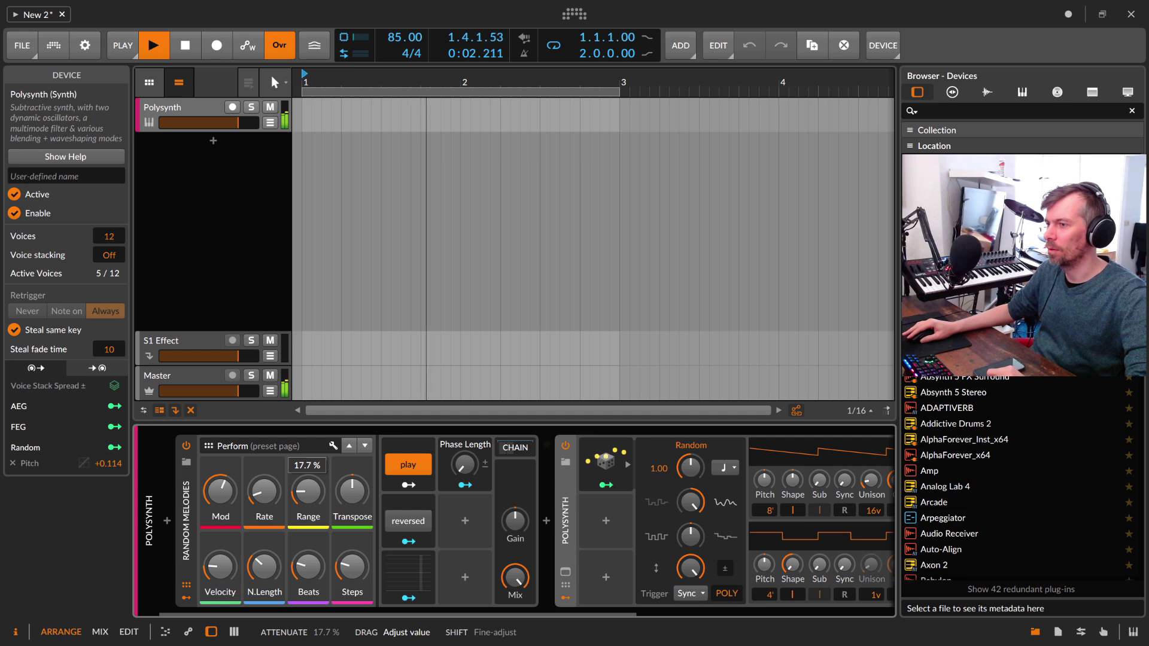
pyautogui.moveTo(314, 501); pyautogui.dragTo(309, 506)
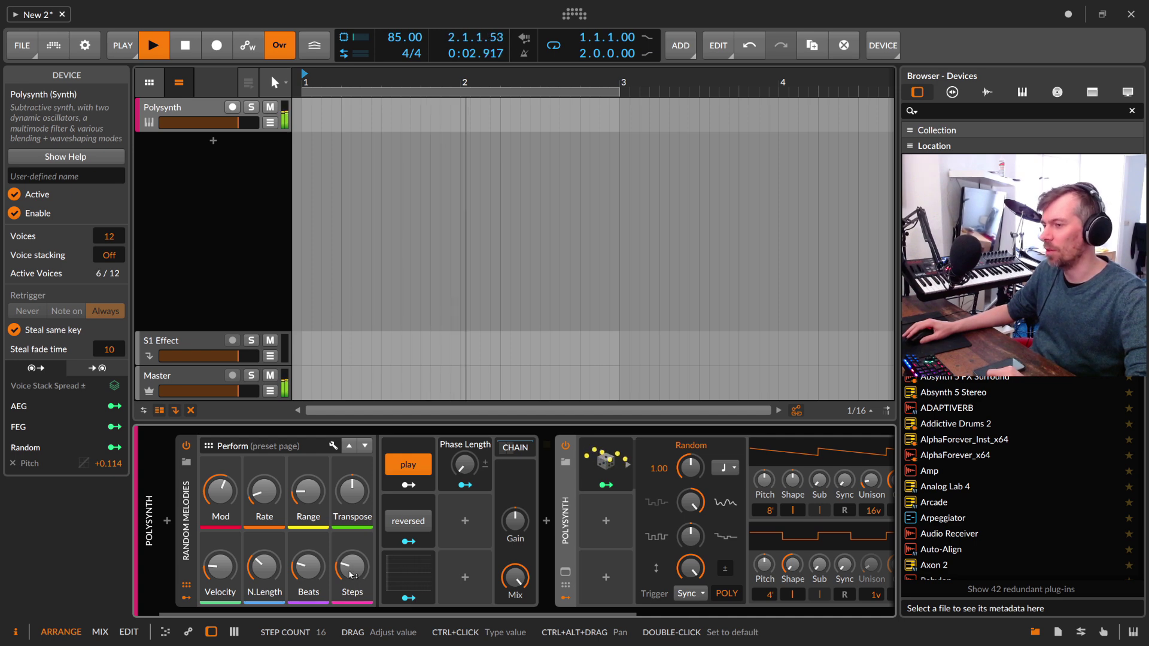
# Set the Random Melodies Beats to 6, Range to 23.4 % and Mod to 90.7 %, with minimum Rate and a longer note length
pyautogui.moveTo(315, 571); pyautogui.dragTo(315, 569)
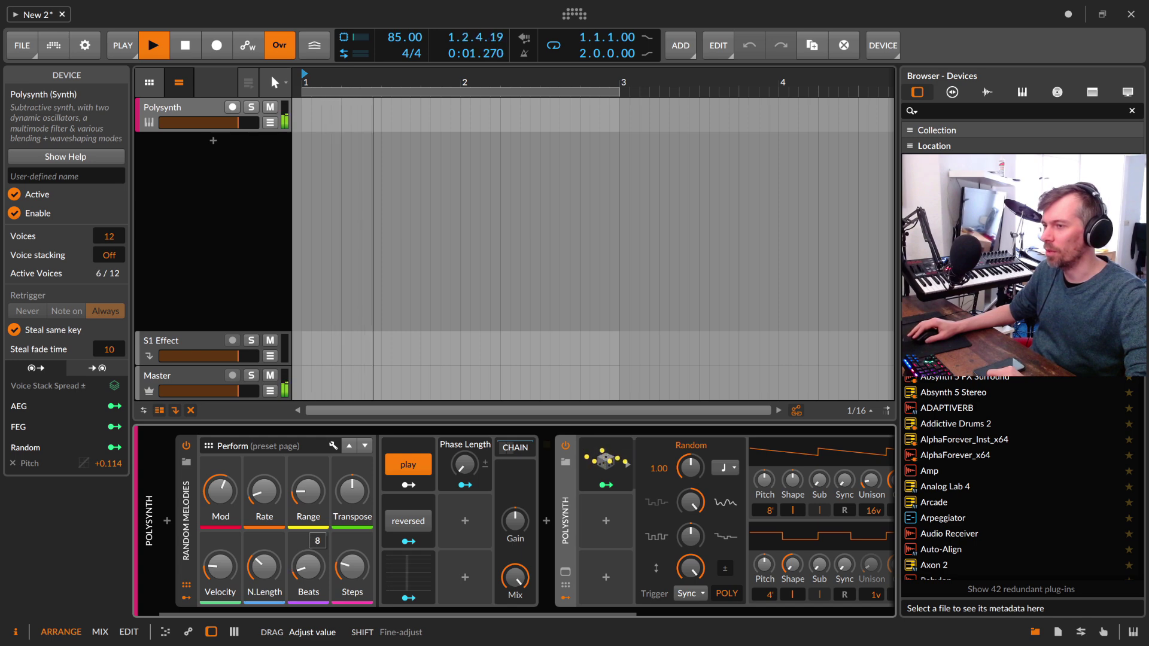
pyautogui.moveTo(308, 567); pyautogui.dragTo(311, 566)
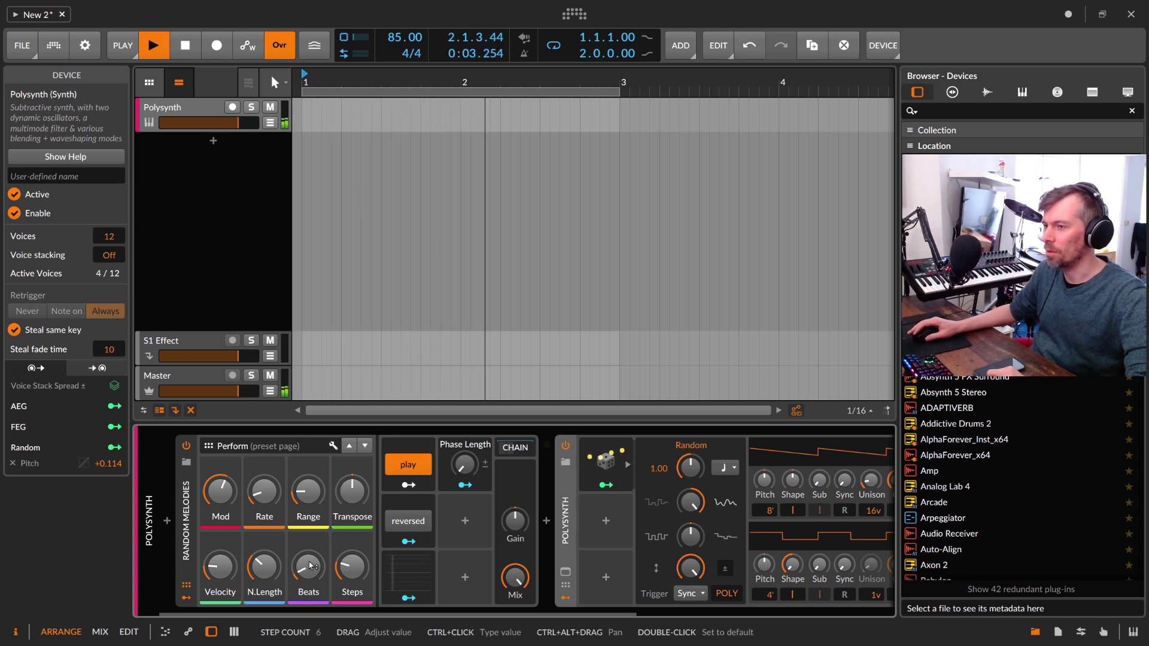
pyautogui.moveTo(309, 497); pyautogui.dragTo(309, 498)
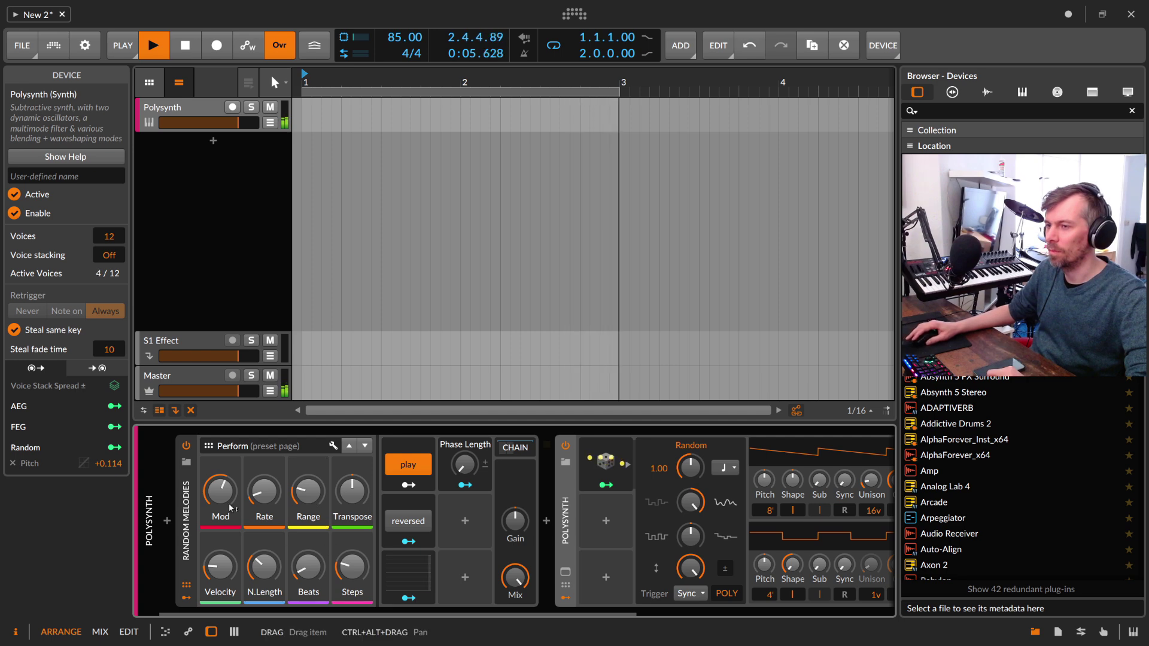
pyautogui.moveTo(220, 490); pyautogui.dragTo(220, 490)
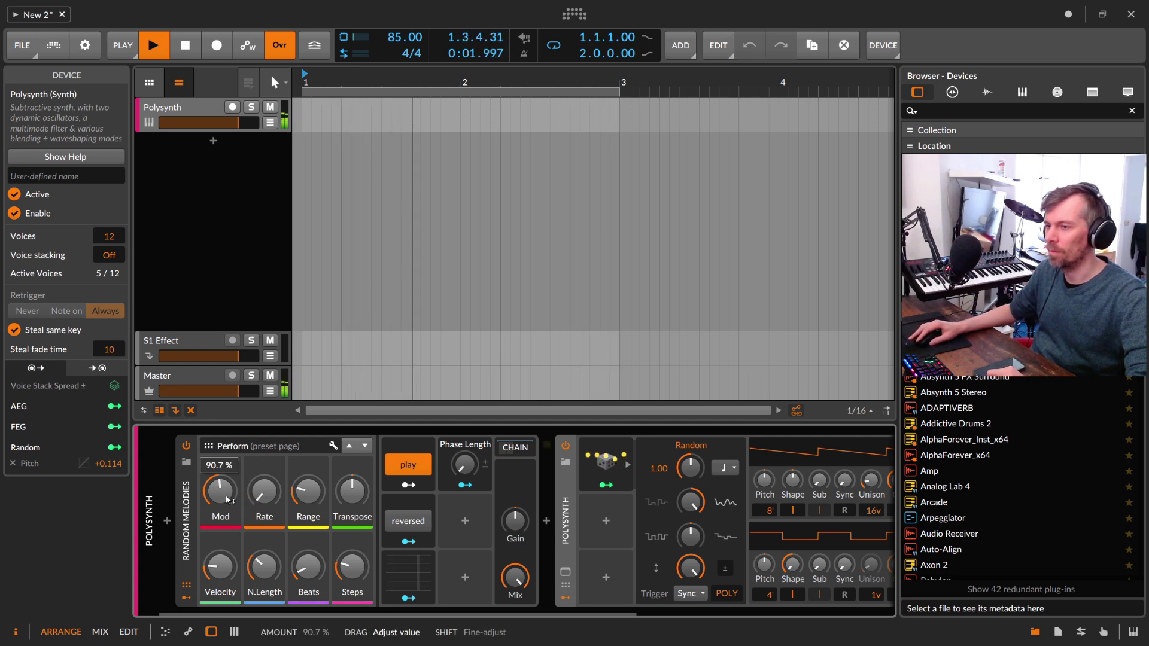
pyautogui.moveTo(264, 566); pyautogui.dragTo(264, 566)
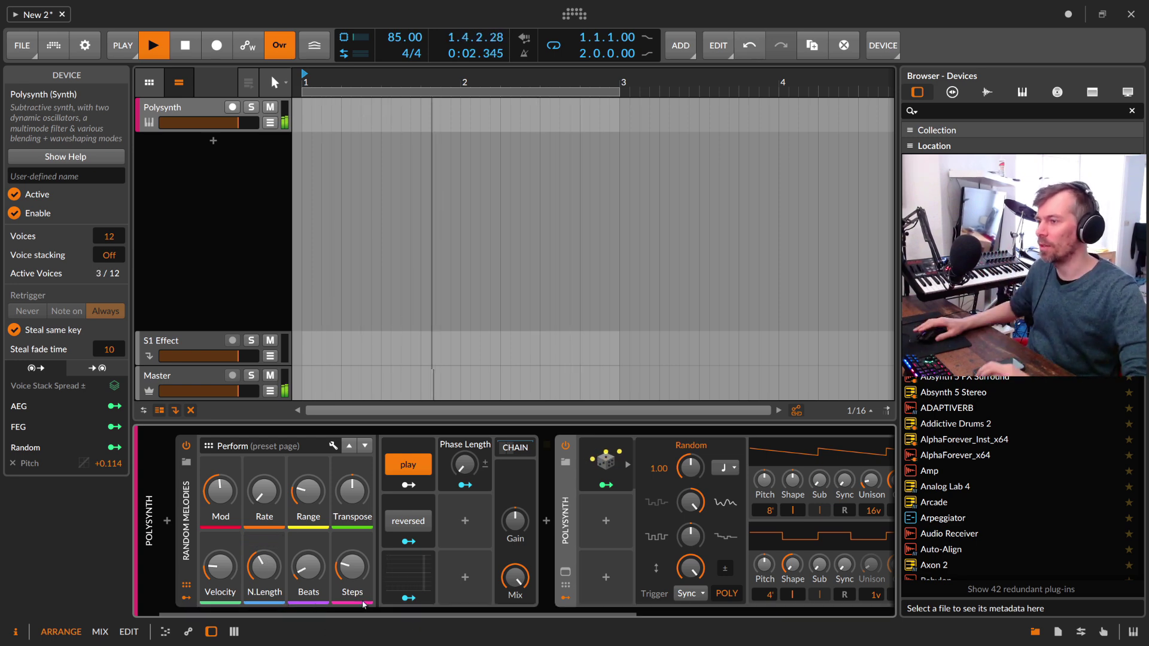
# Adjust the Polysynth's output level slightly
pyautogui.moveTo(371, 613); pyautogui.dragTo(664, 613)
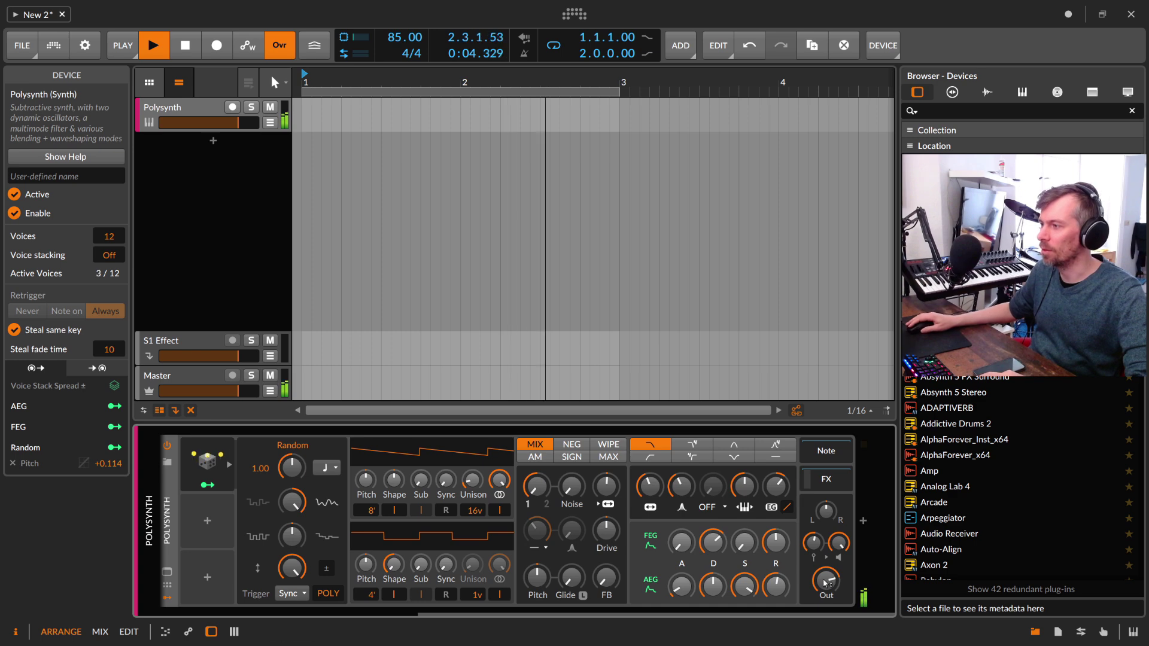
pyautogui.moveTo(824, 579); pyautogui.dragTo(824, 576)
pyautogui.moveTo(688, 614); pyautogui.dragTo(419, 614)
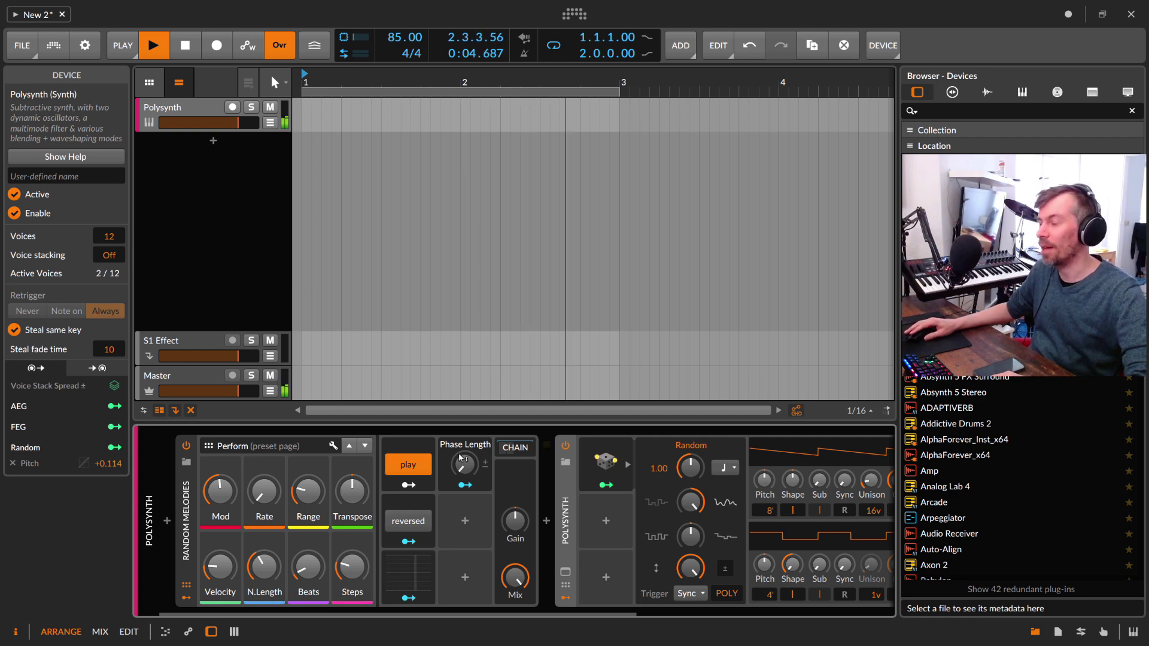
# In the chain's Poly Grid, set the Pitch Scaler range to -15.00 through 57.00 and the Pitch Quantize to white keys only
pyautogui.click(397, 578)
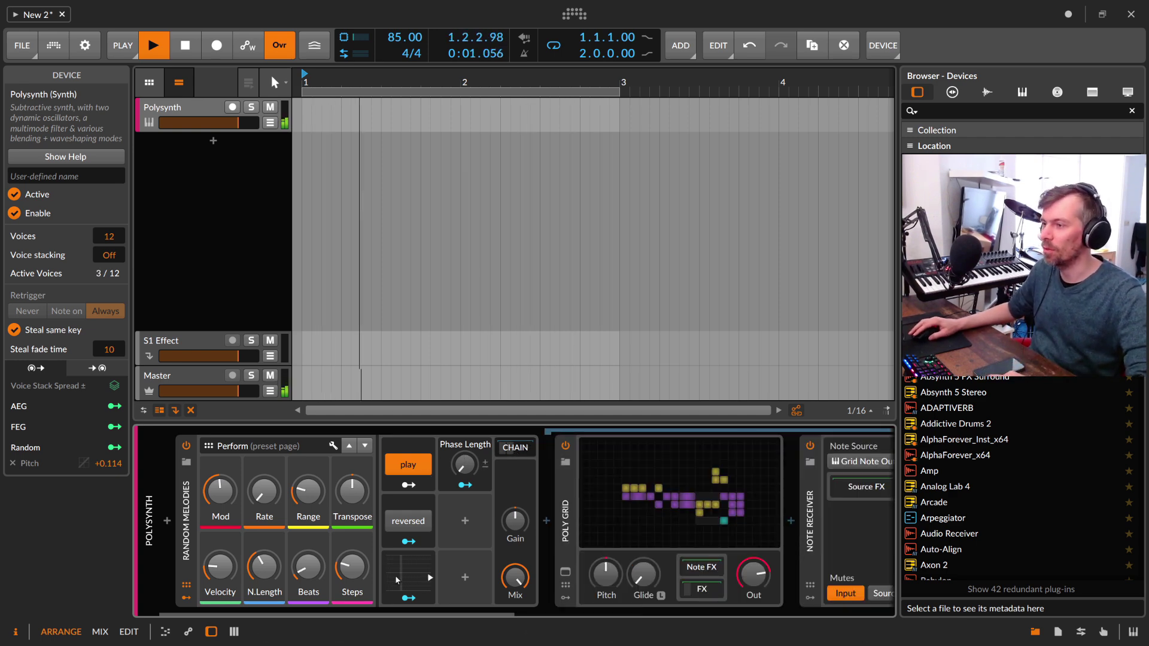
pyautogui.click(682, 496)
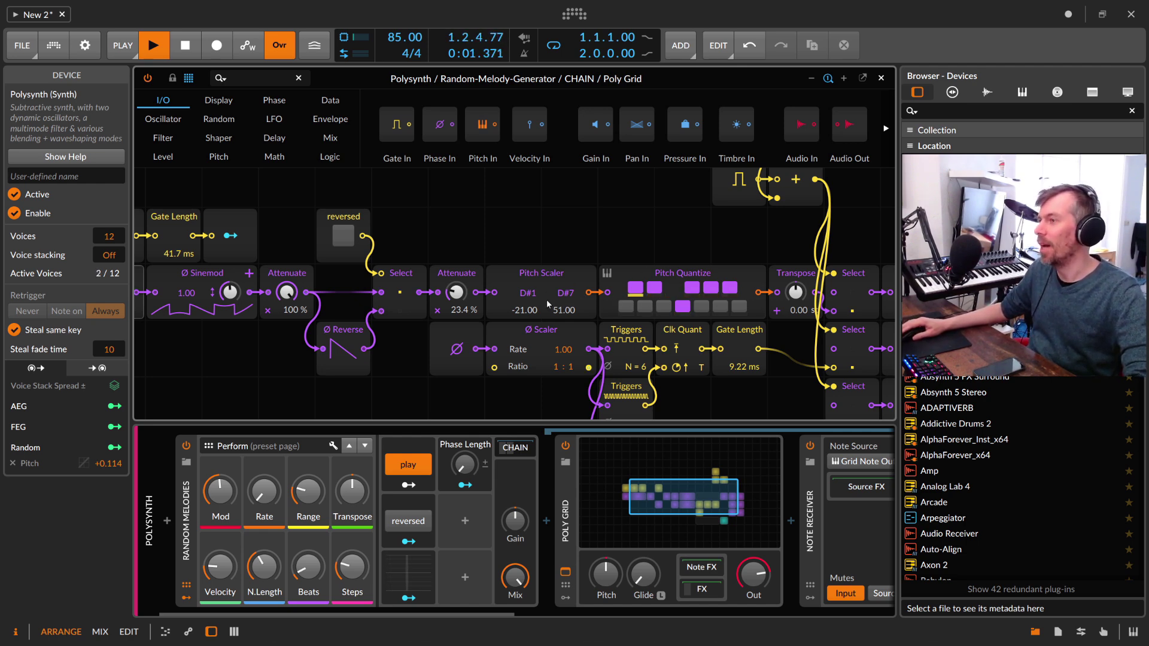
pyautogui.moveTo(527, 293); pyautogui.dragTo(527, 288)
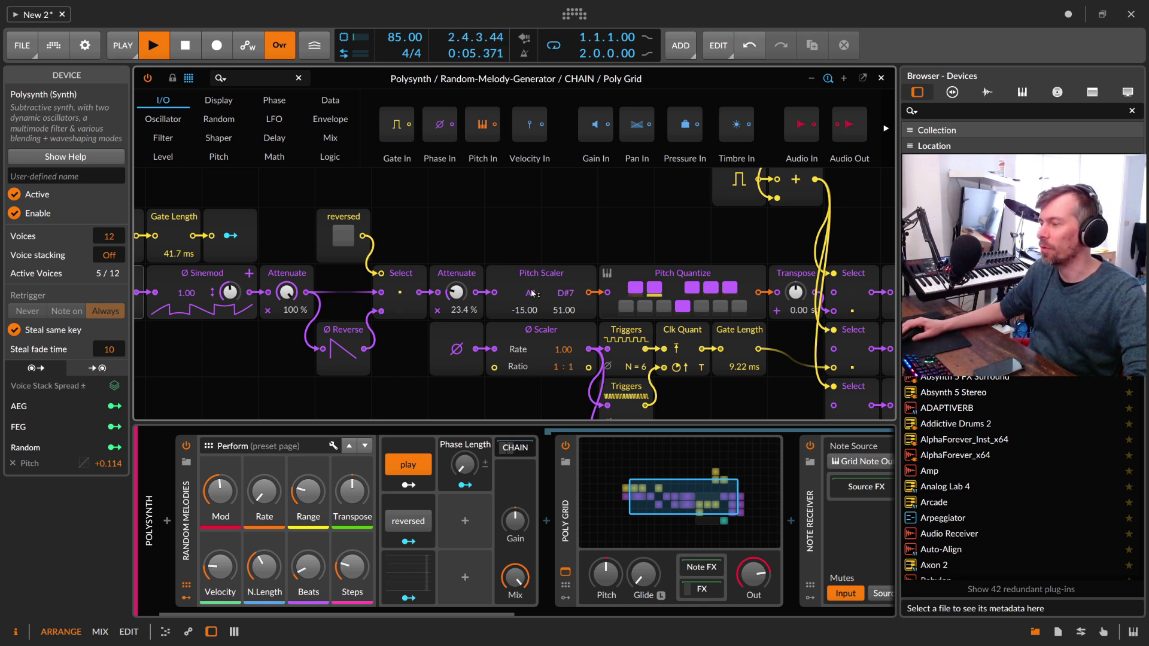
pyautogui.moveTo(565, 293); pyautogui.dragTo(566, 287)
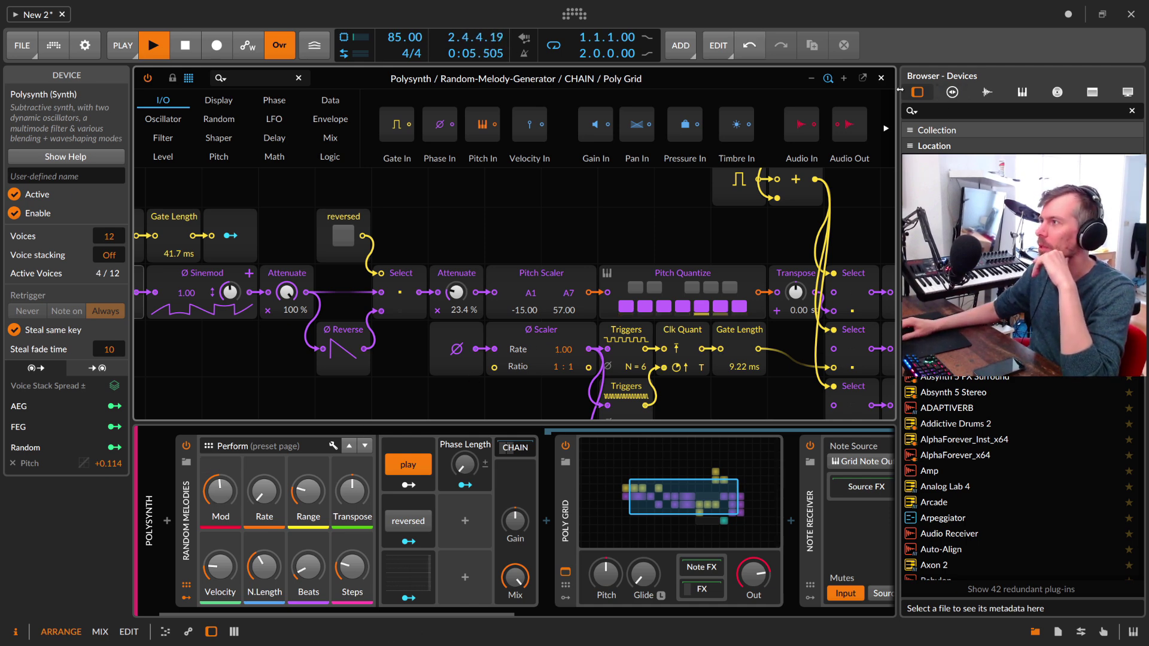
pyautogui.click(881, 78)
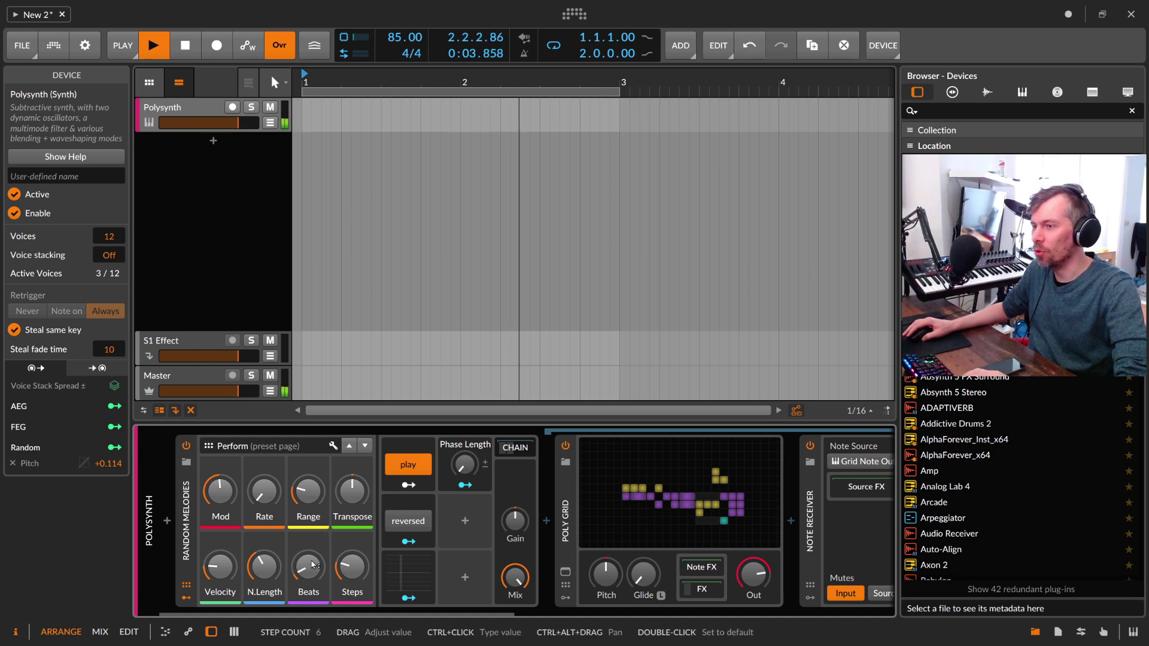
# Lower the Random Melodies Beats value and group the device into a Note FX Layer
pyautogui.moveTo(313, 565); pyautogui.dragTo(314, 576)
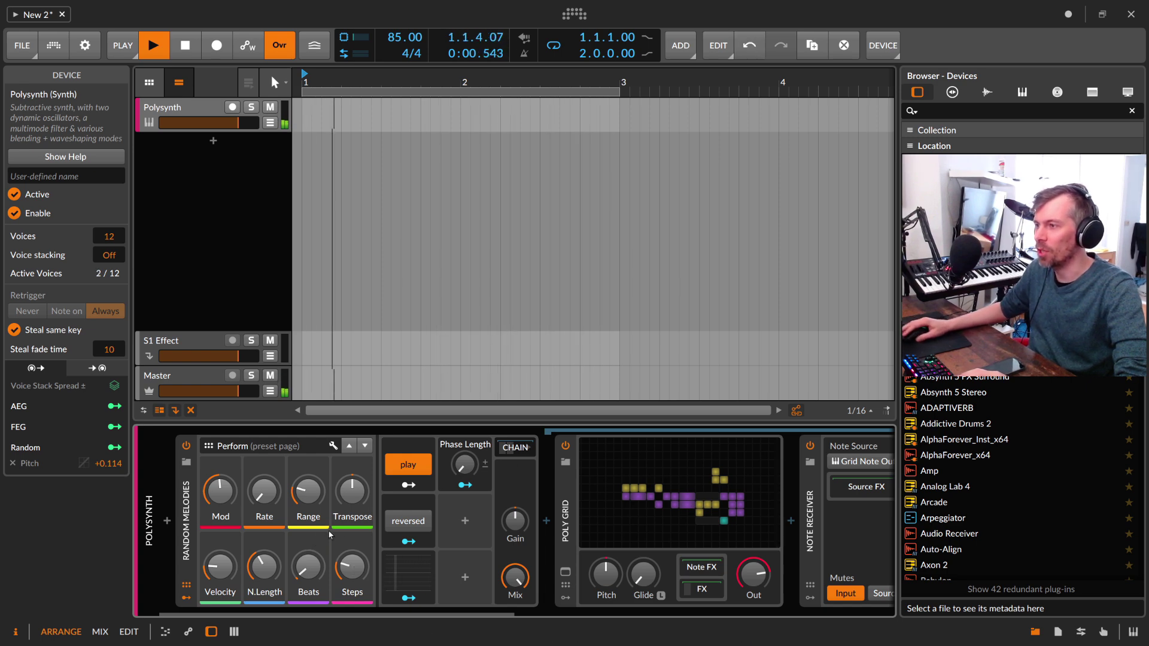
pyautogui.click(515, 449)
pyautogui.click(186, 505)
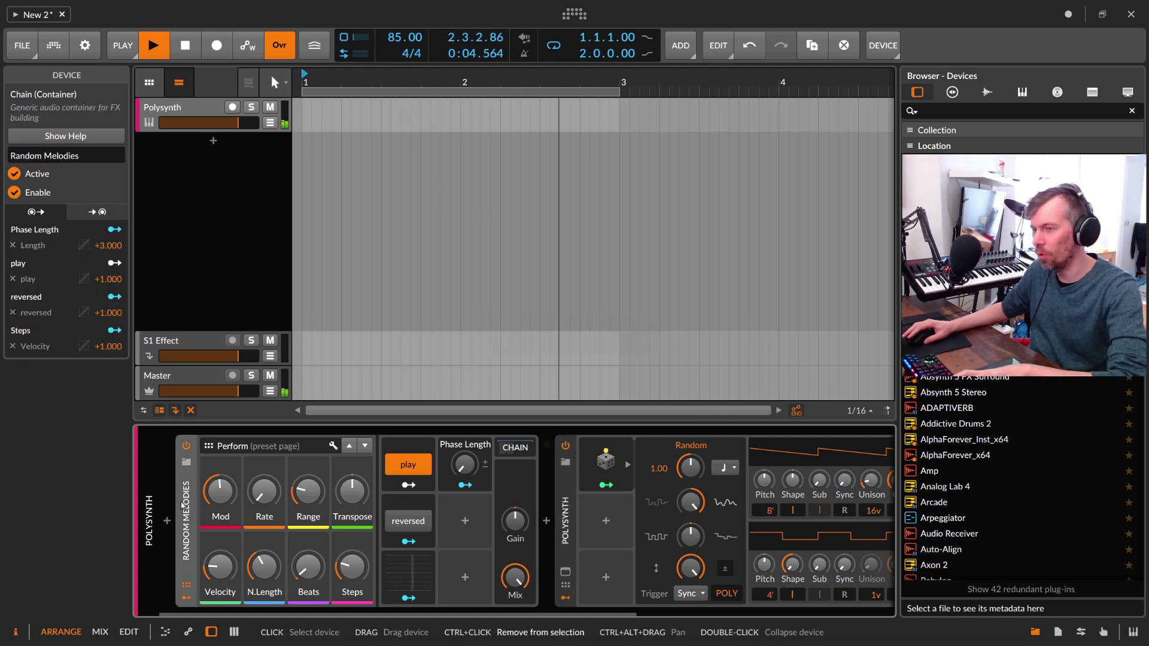
pyautogui.hotkey('ctrl', 'g')
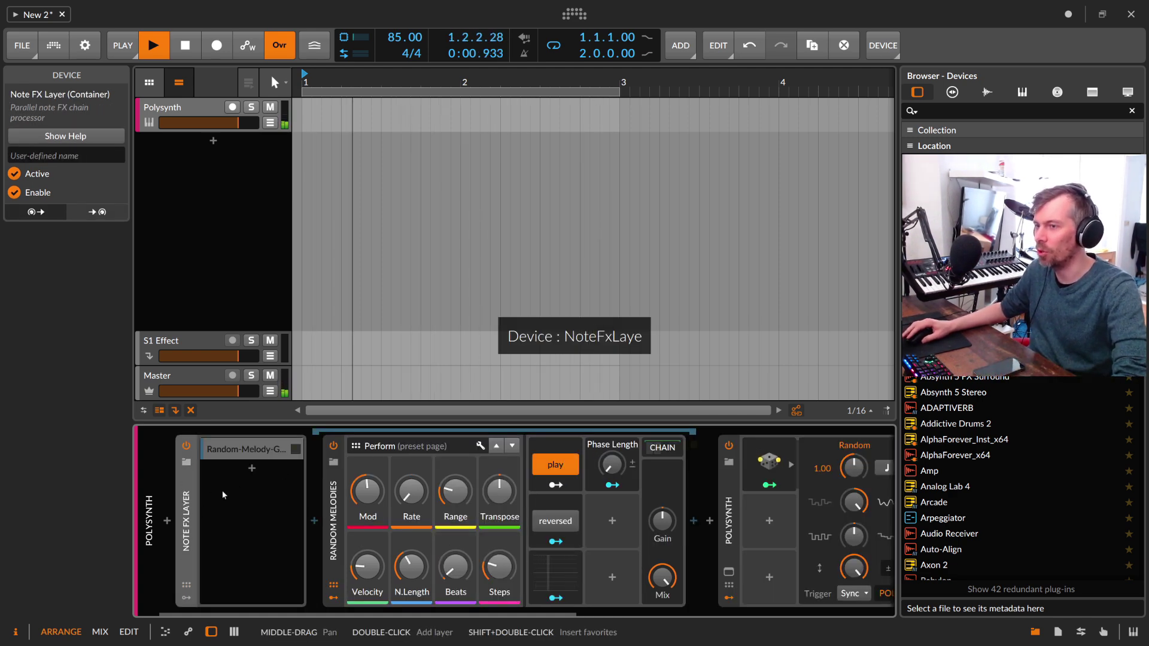
# Duplicate the melody layer in the Note FX Layer and set the copy's Mod to about 148 % and Beats to 5
pyautogui.click(240, 449)
pyautogui.hotkey('ctrl', 'd')
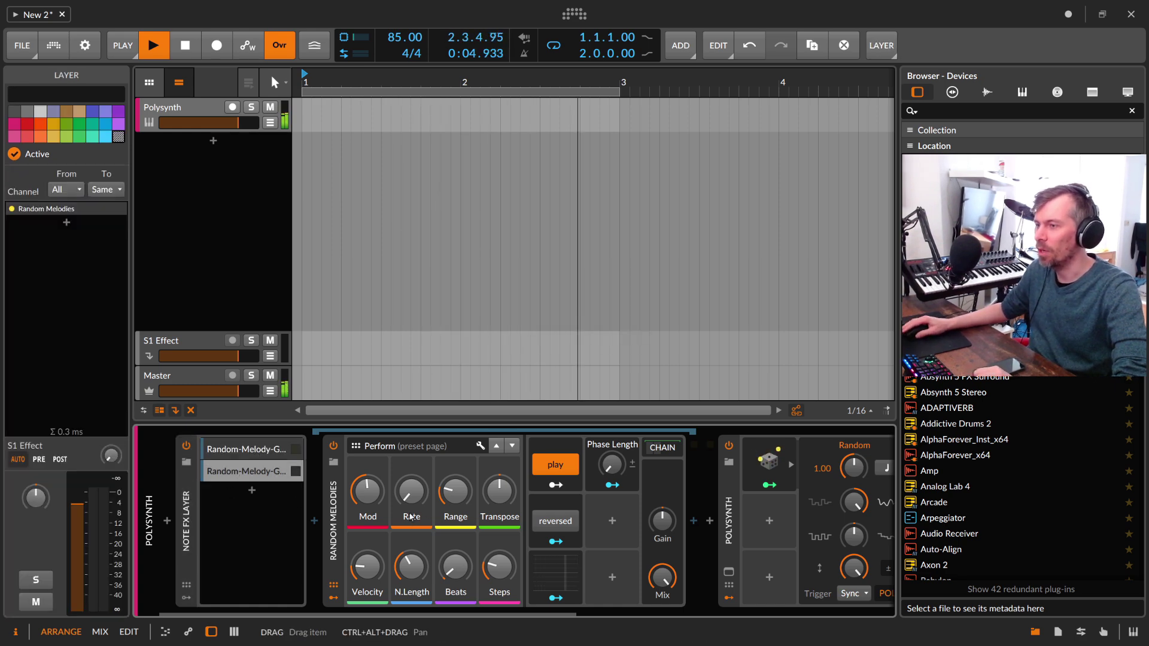
pyautogui.moveTo(372, 503); pyautogui.dragTo(372, 501)
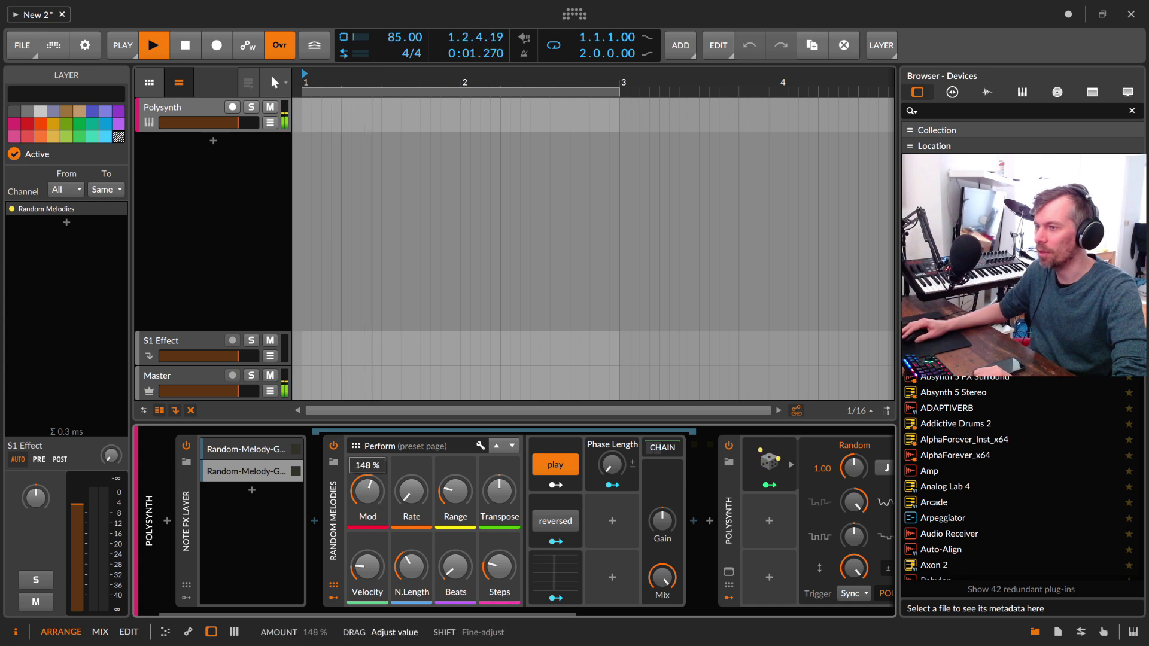
pyautogui.moveTo(456, 566); pyautogui.dragTo(455, 565)
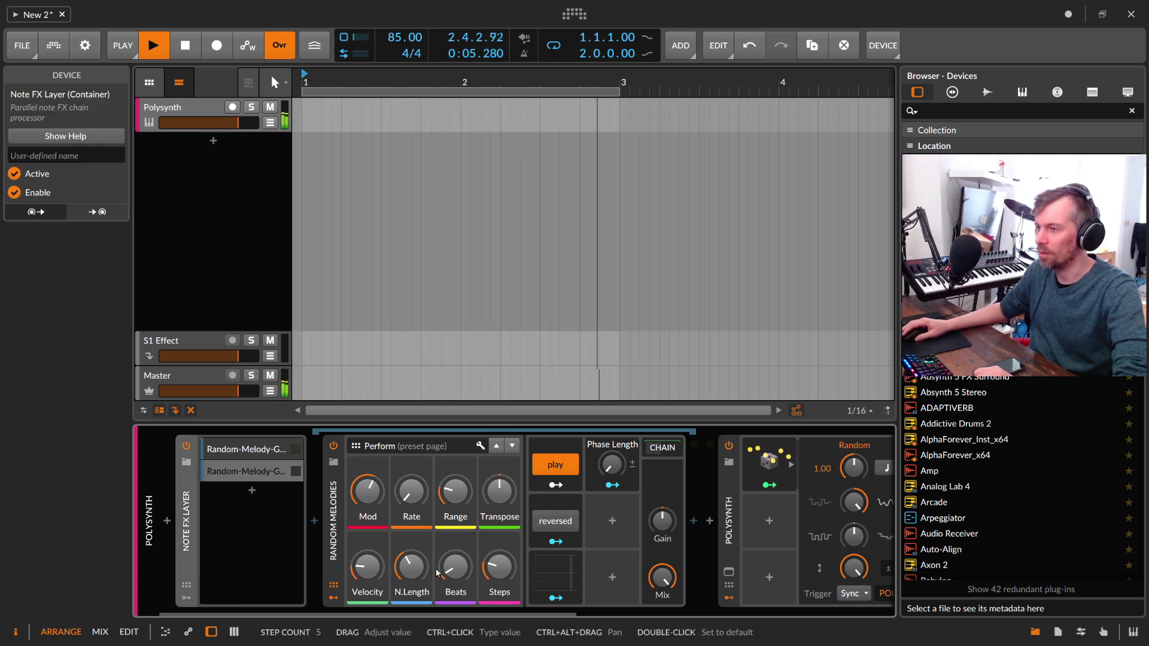
# Duplicate the second melody layer and set the third layer's Beats to 7
pyautogui.click(256, 471)
pyautogui.hotkey('ctrl', 'd')
pyautogui.click(257, 491)
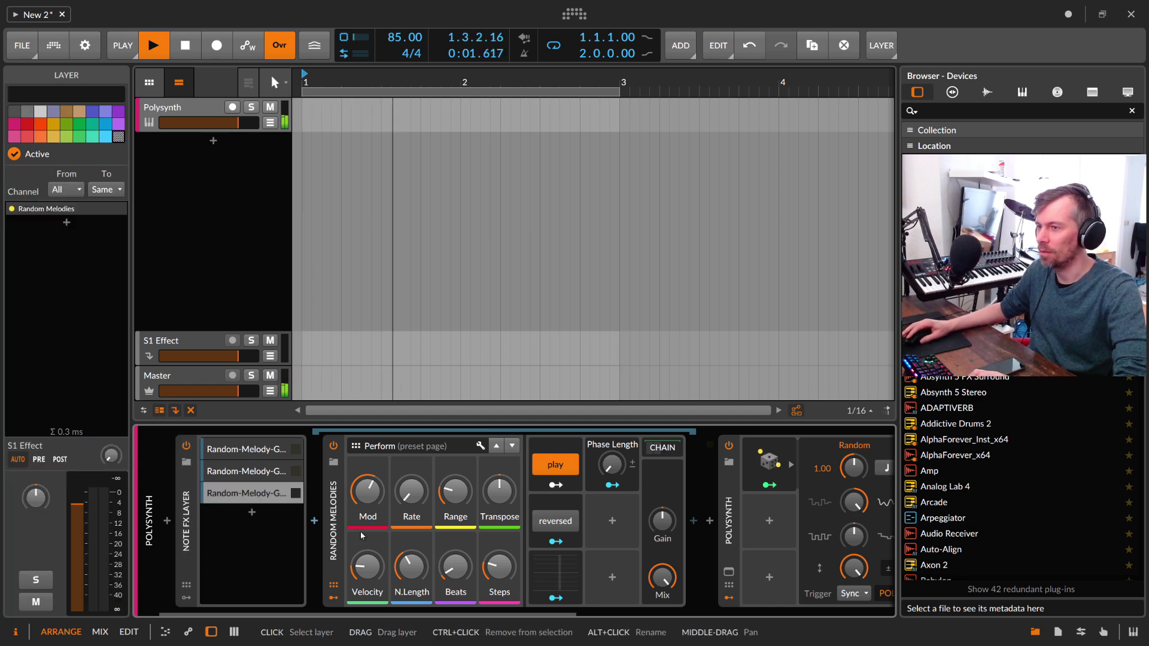
pyautogui.moveTo(456, 565); pyautogui.dragTo(455, 565)
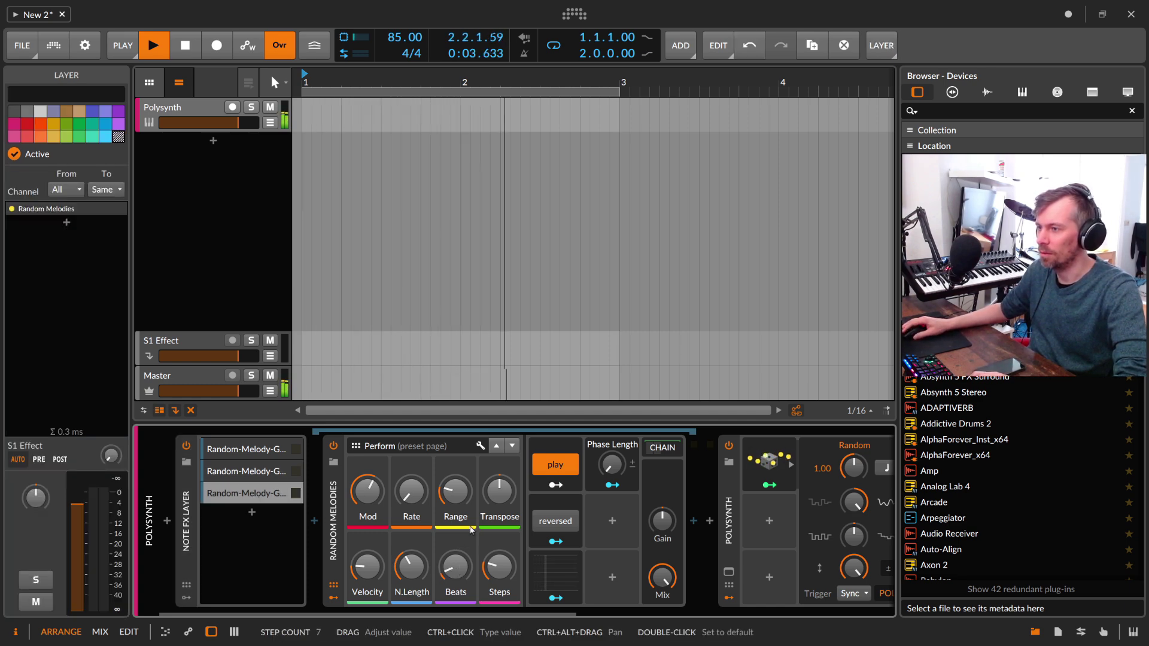
# Raise the third melody layer's Transpose and turn on its reversed option, keeping that layer selected
pyautogui.click(502, 492)
pyautogui.moveTo(502, 492); pyautogui.dragTo(502, 492)
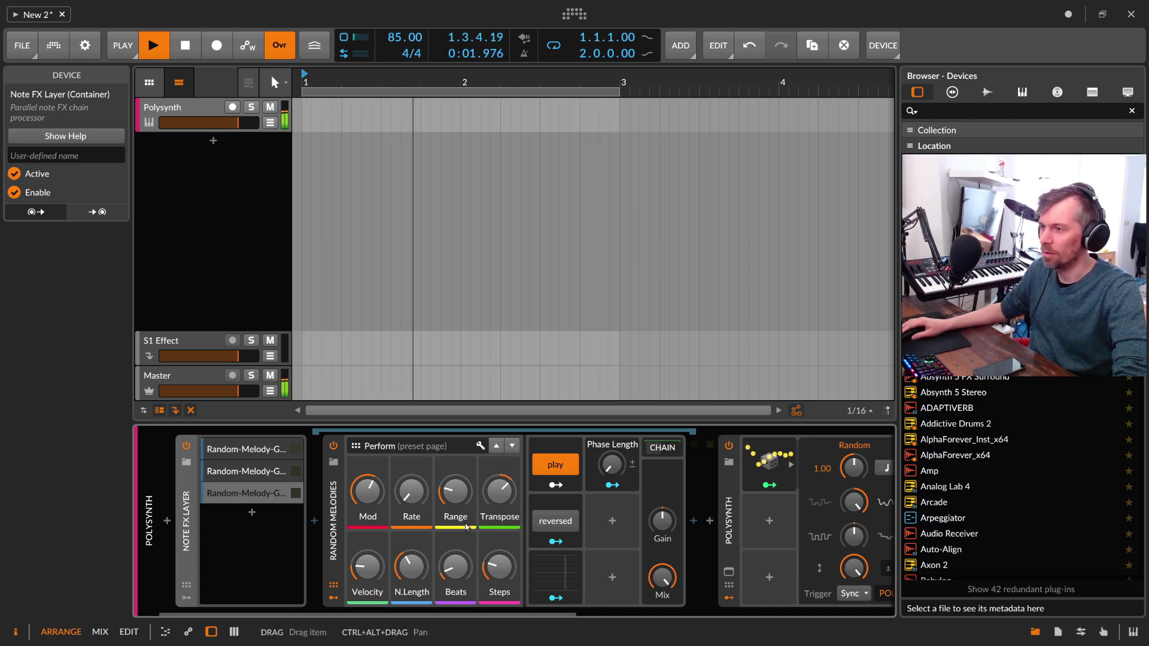
pyautogui.click(555, 521)
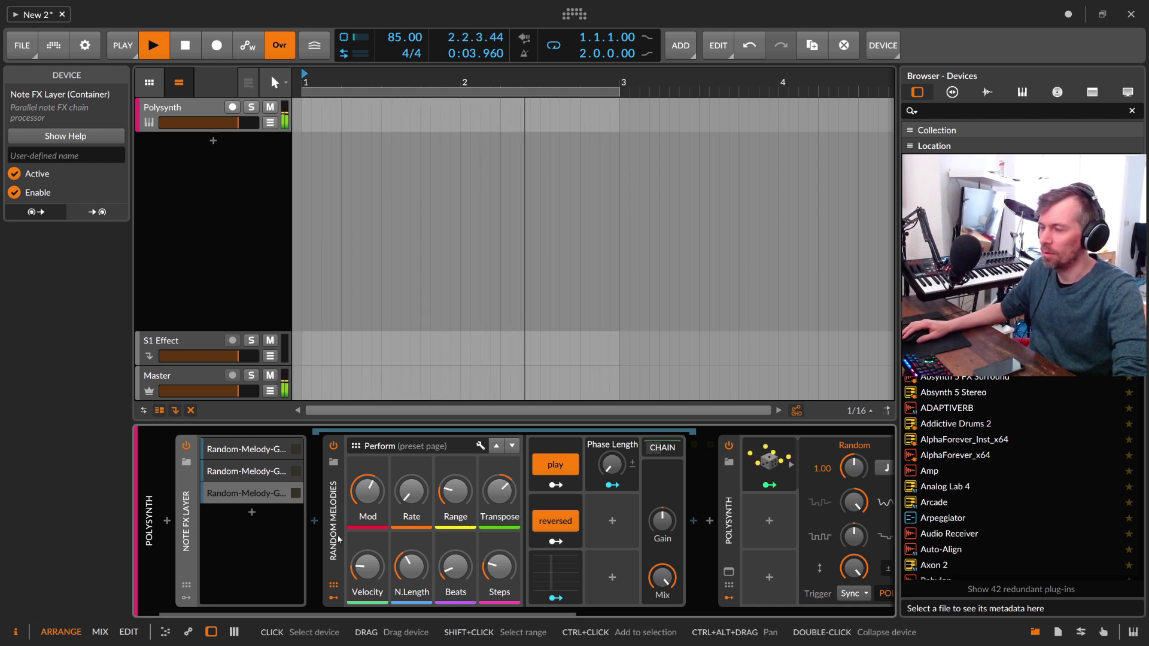
pyautogui.click(264, 498)
pyautogui.click(261, 498)
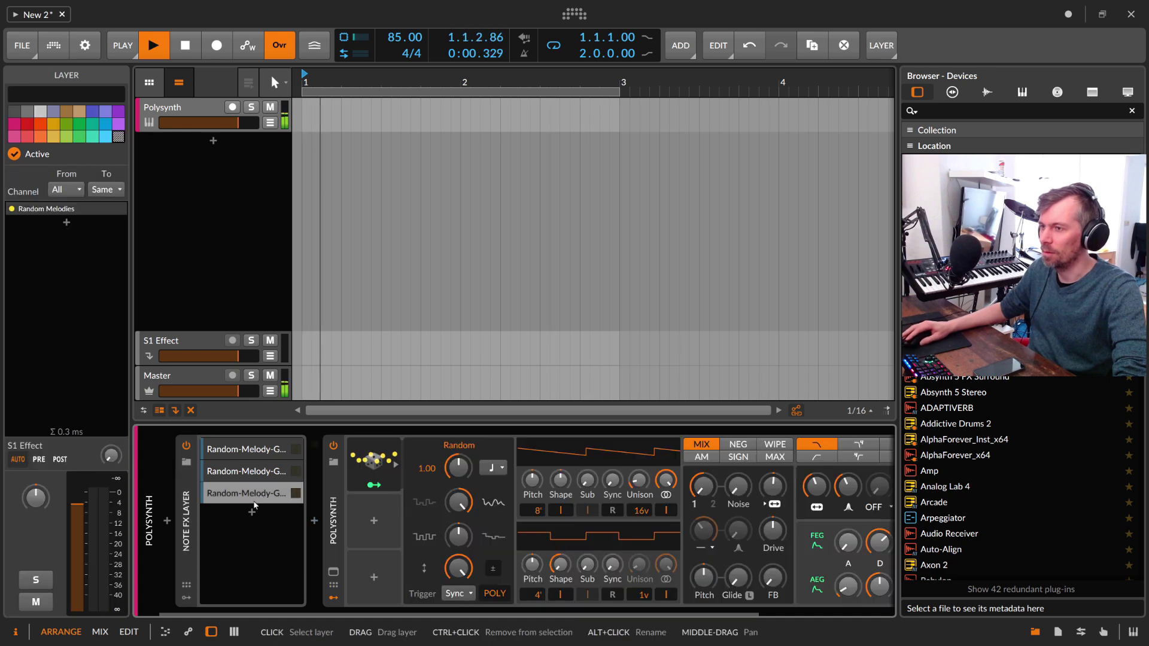
pyautogui.click(264, 496)
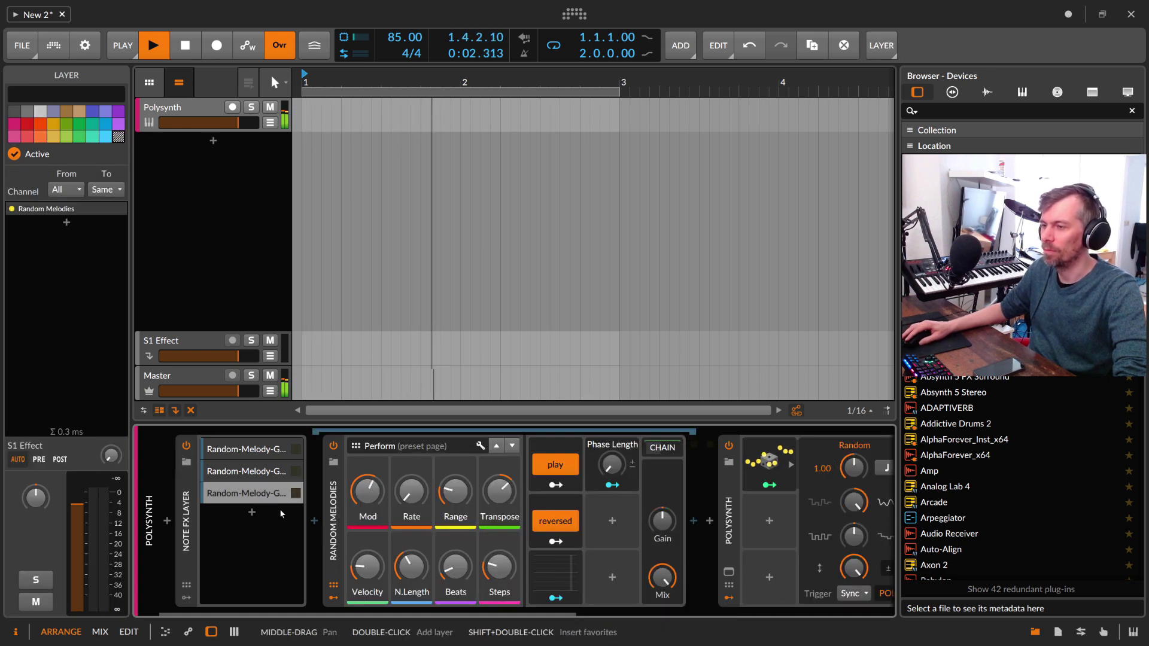
# Close the third melody layer's device view and raise the Polysynth's Drive slightly
pyautogui.click(278, 498)
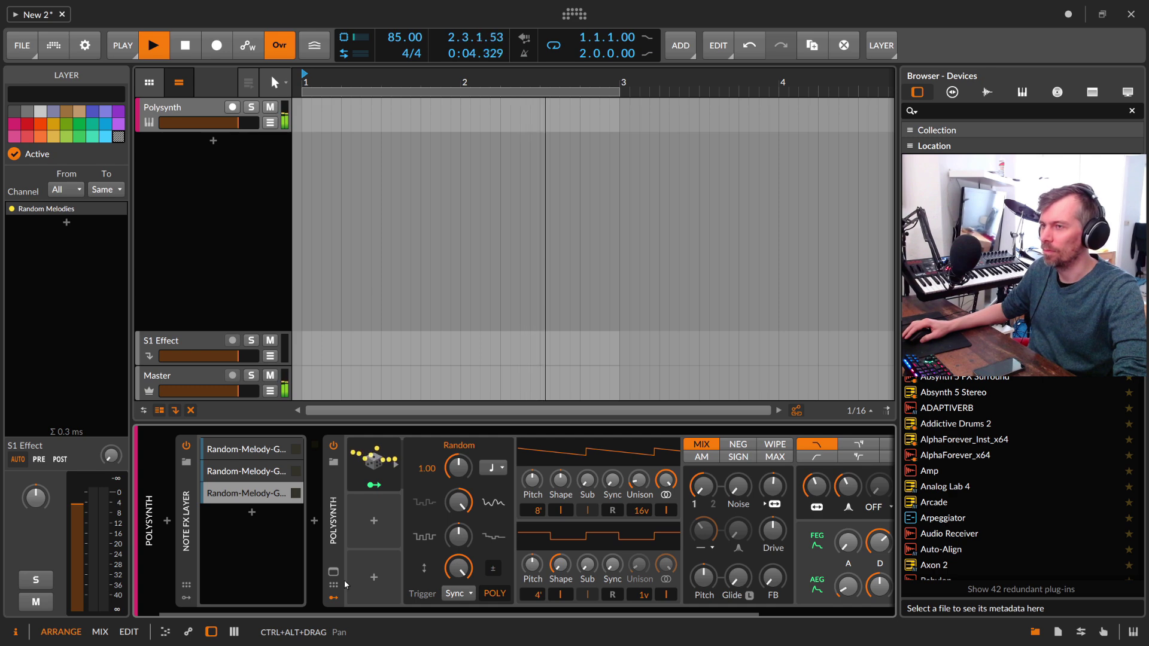
pyautogui.moveTo(358, 610); pyautogui.dragTo(493, 611)
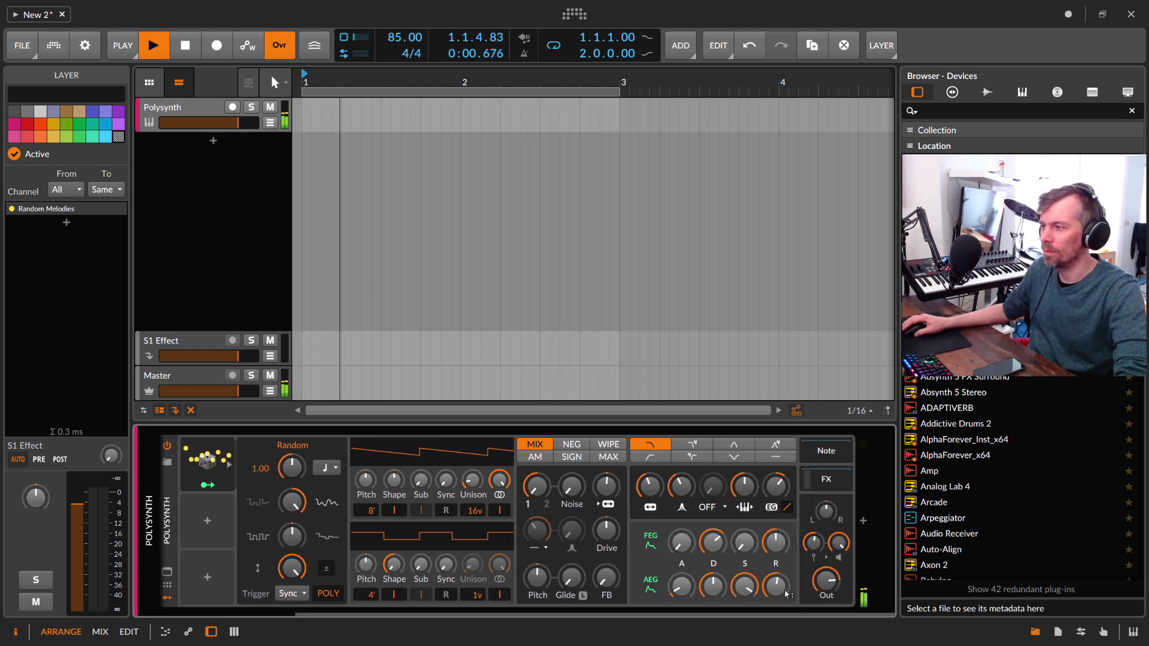
pyautogui.moveTo(610, 529); pyautogui.dragTo(610, 524)
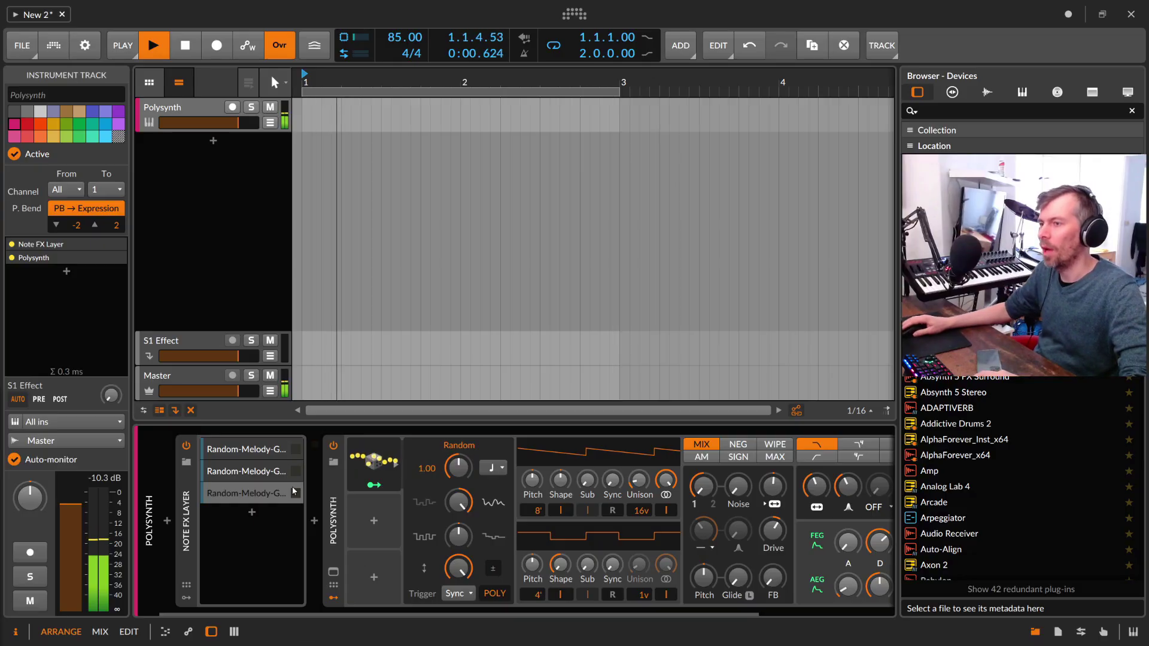
# Insert a Diatonic Transposer between the Note FX Layer and the Polysynth and set its scale to D# Minor
pyautogui.click(181, 505)
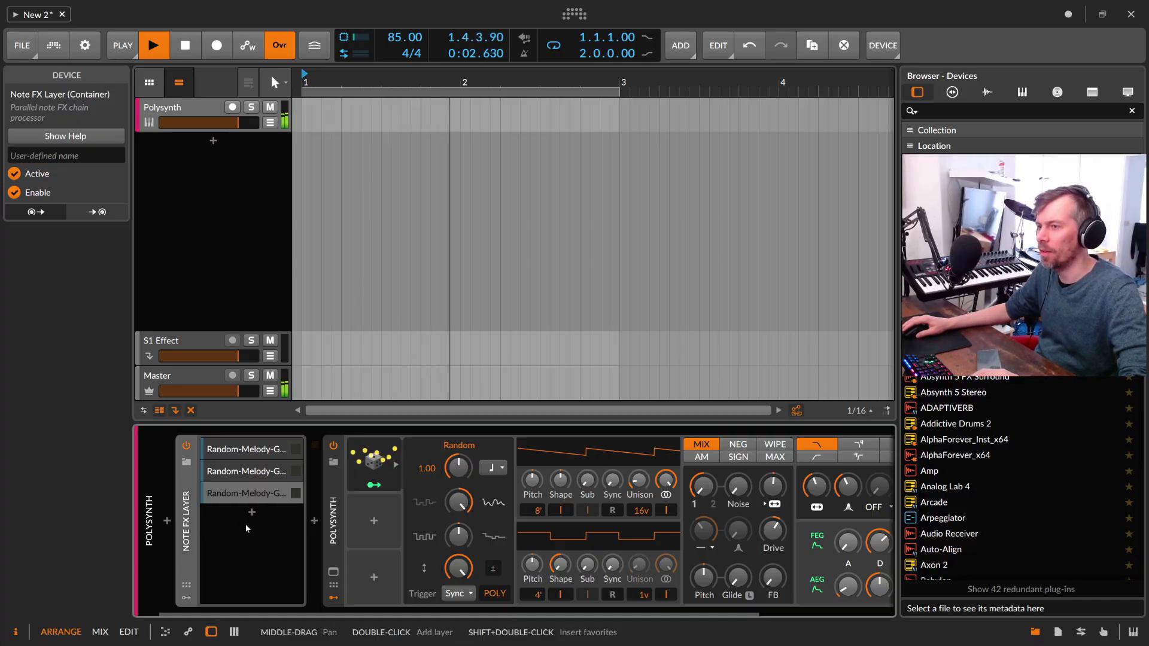
pyautogui.click(314, 521)
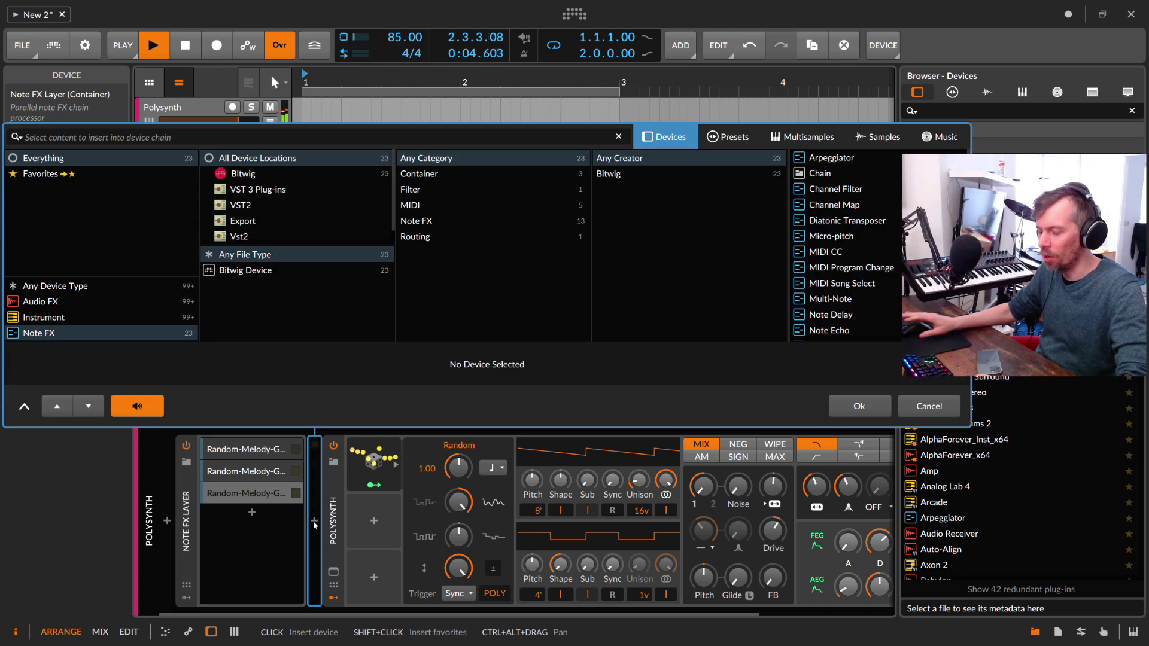
pyautogui.write('dia')
pyautogui.press('Down')
pyautogui.press('Return')
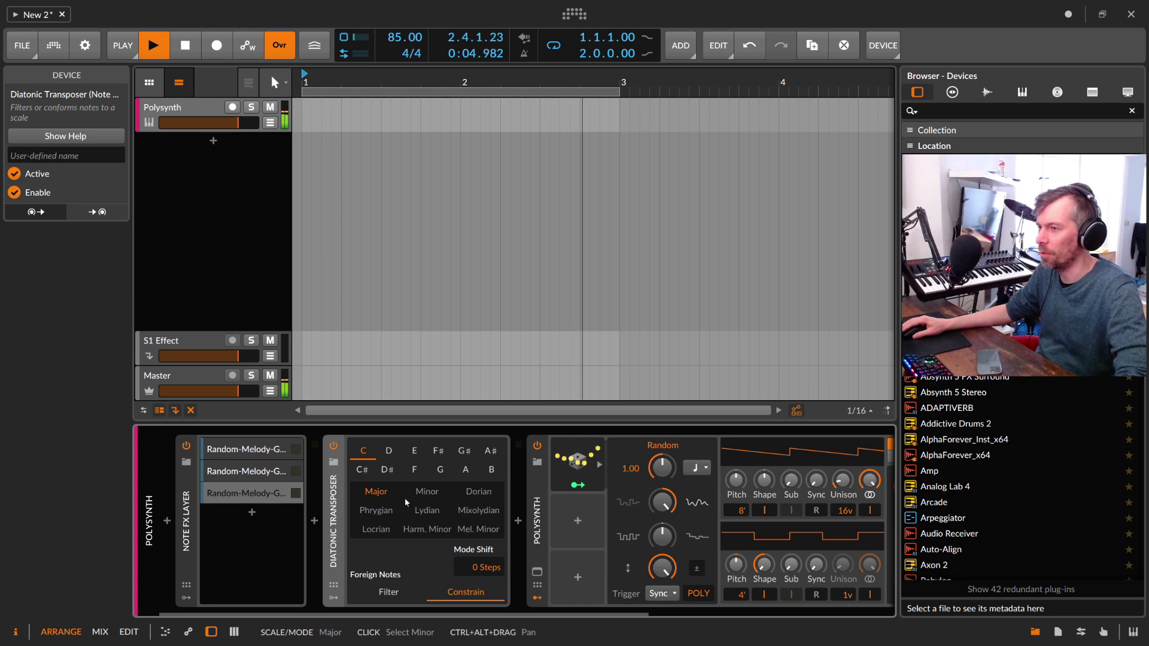
pyautogui.click(427, 491)
pyautogui.click(388, 470)
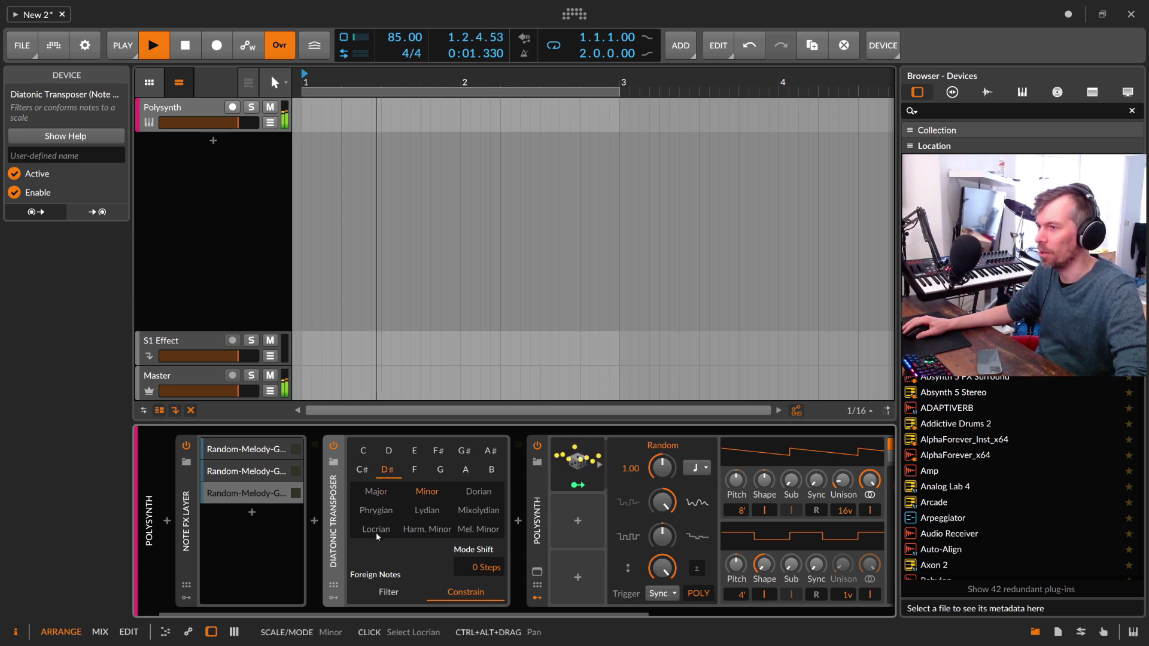
# Insert a Note Pitch Shifter before the Diatonic Transposer and set its semitone shift to +6
pyautogui.click(314, 522)
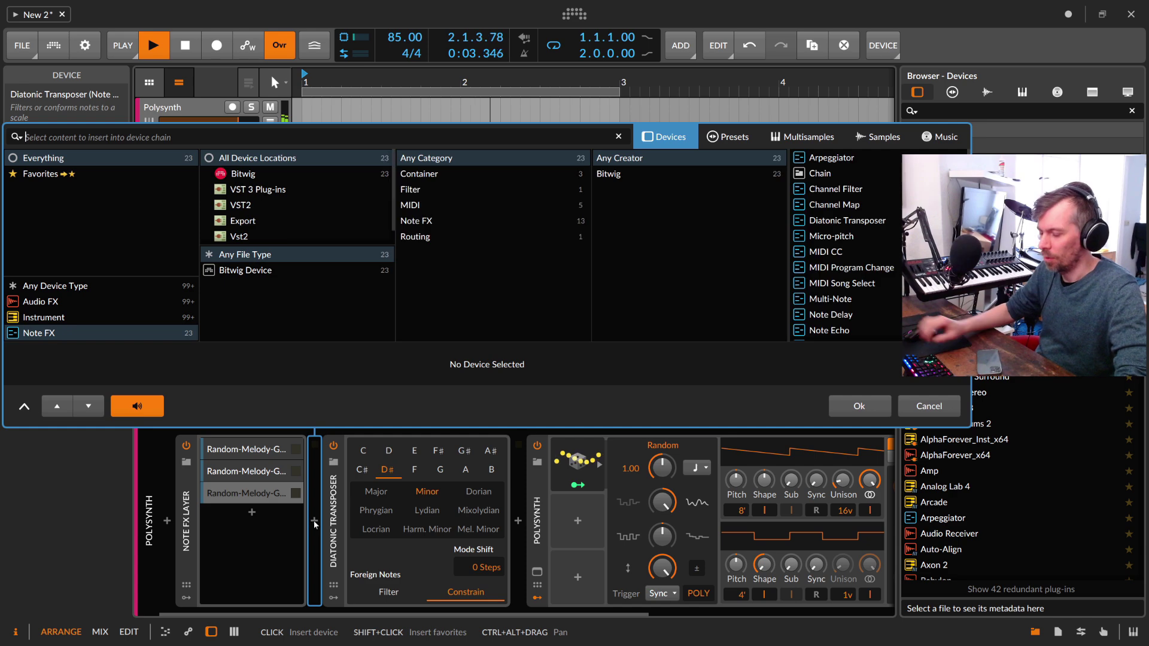
pyautogui.write('pitc')
pyautogui.press('Down')
pyautogui.press('Down')
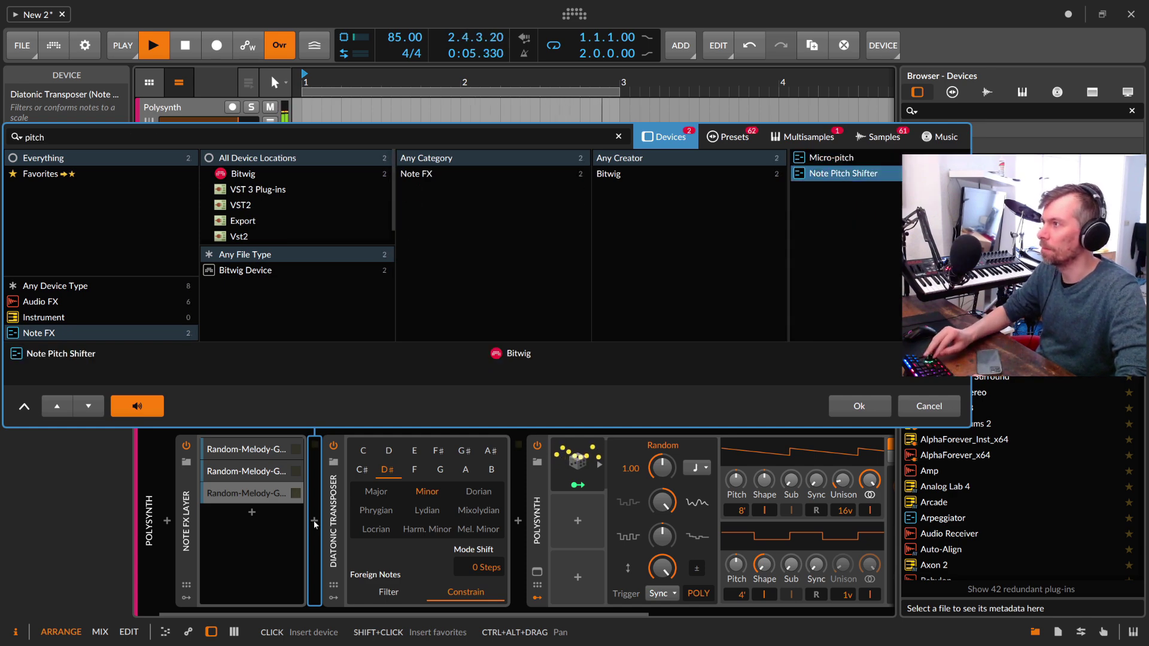
pyautogui.press('Return')
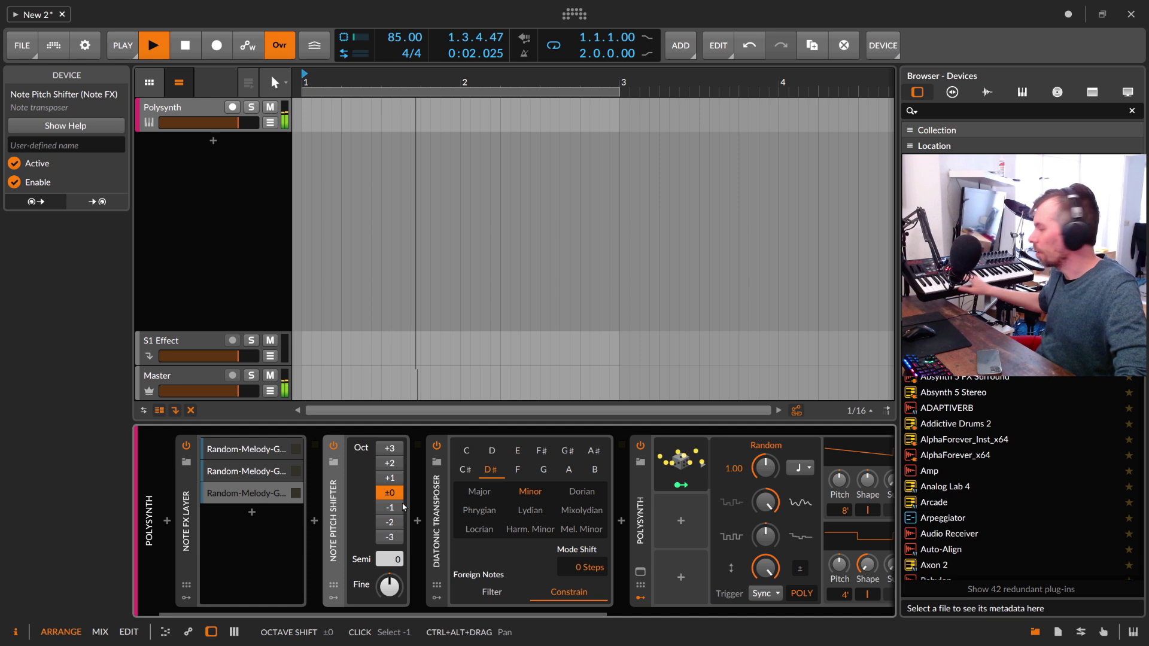
pyautogui.moveTo(395, 559); pyautogui.dragTo(396, 541)
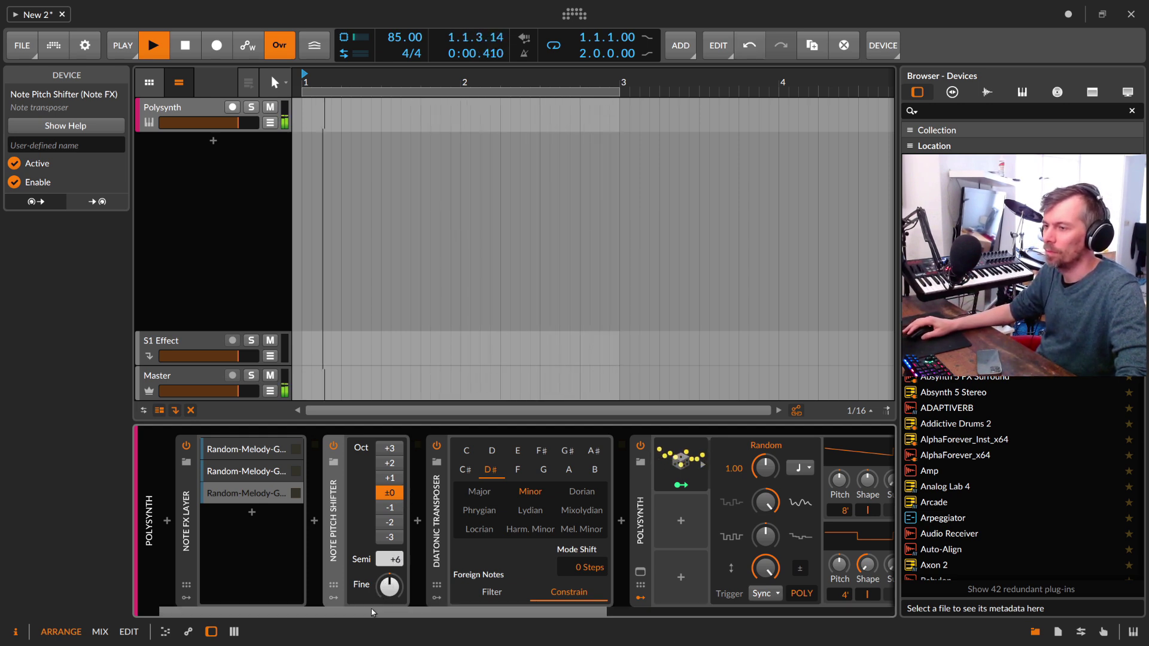
# Adjust the Polysynth's filter frequency to about 409 Hz
pyautogui.moveTo(366, 615); pyautogui.dragTo(636, 616)
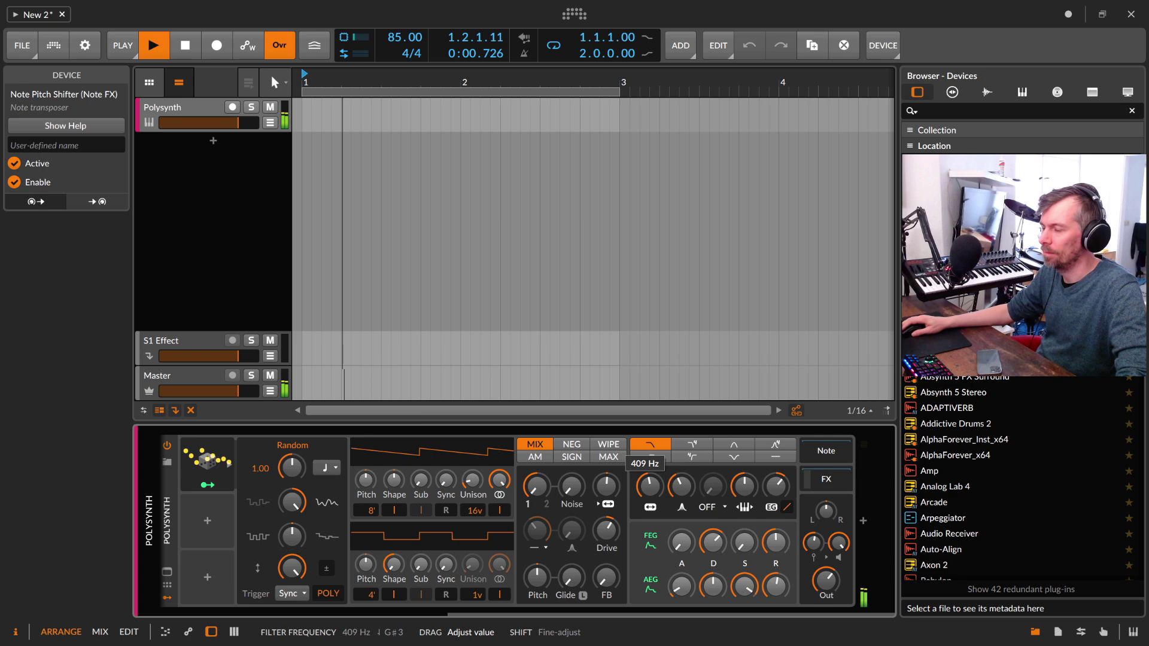
pyautogui.moveTo(595, 615); pyautogui.dragTo(306, 616)
# Lower the second melody layer's Mod amount and mute the Master track
pyautogui.click(251, 471)
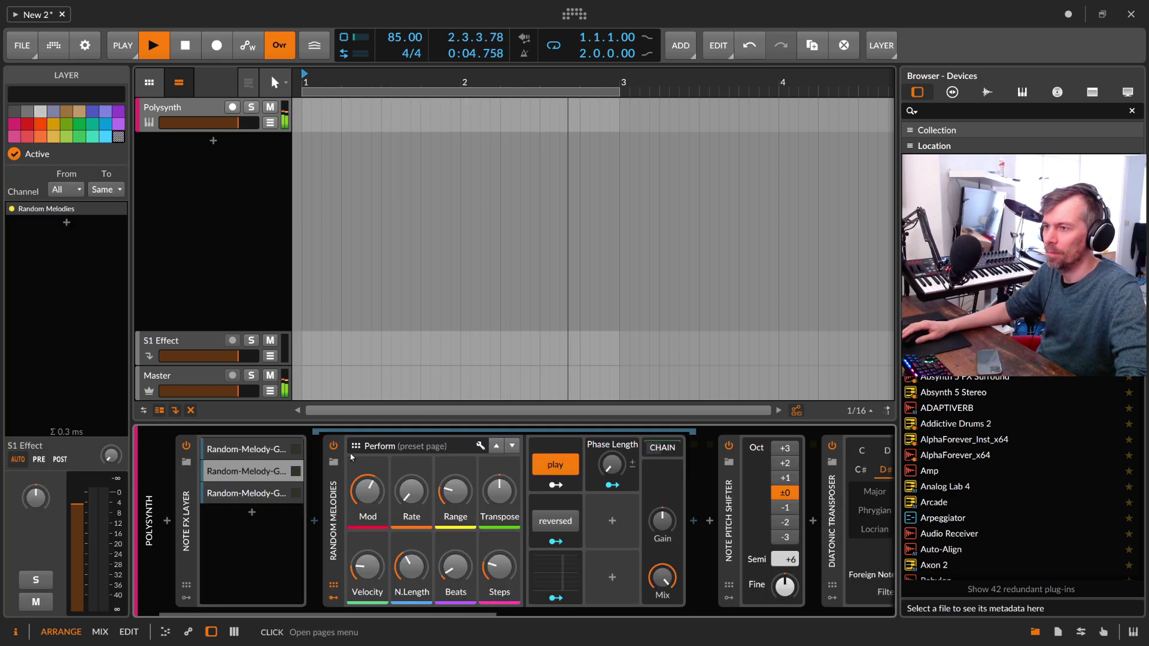
pyautogui.moveTo(371, 491); pyautogui.dragTo(371, 497)
pyautogui.click(271, 375)
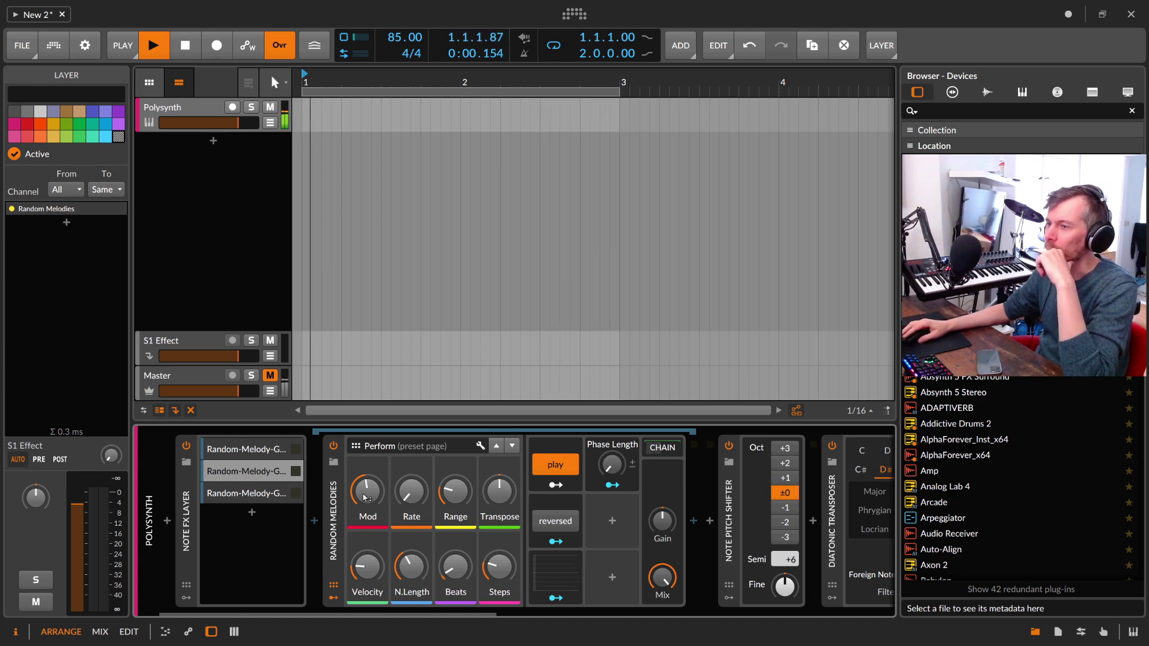
# Show the second melody layer's chain devices and set its Poly Grid's Device Phase length to 2 bars
pyautogui.click(661, 449)
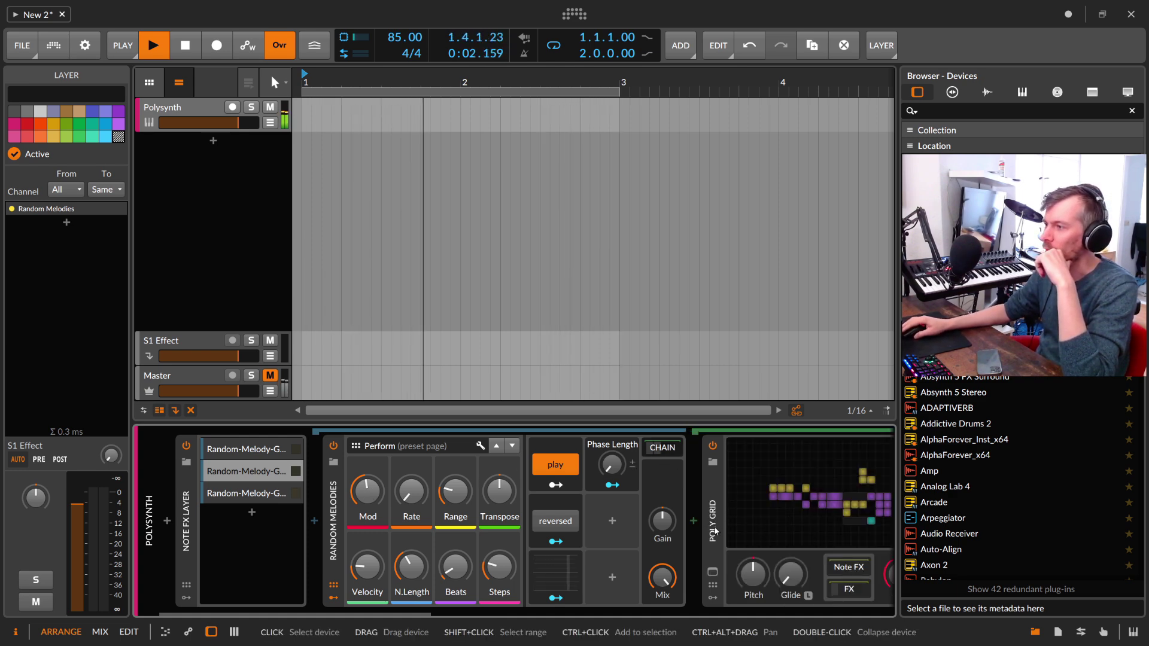
pyautogui.hscroll(3, 465, 611)
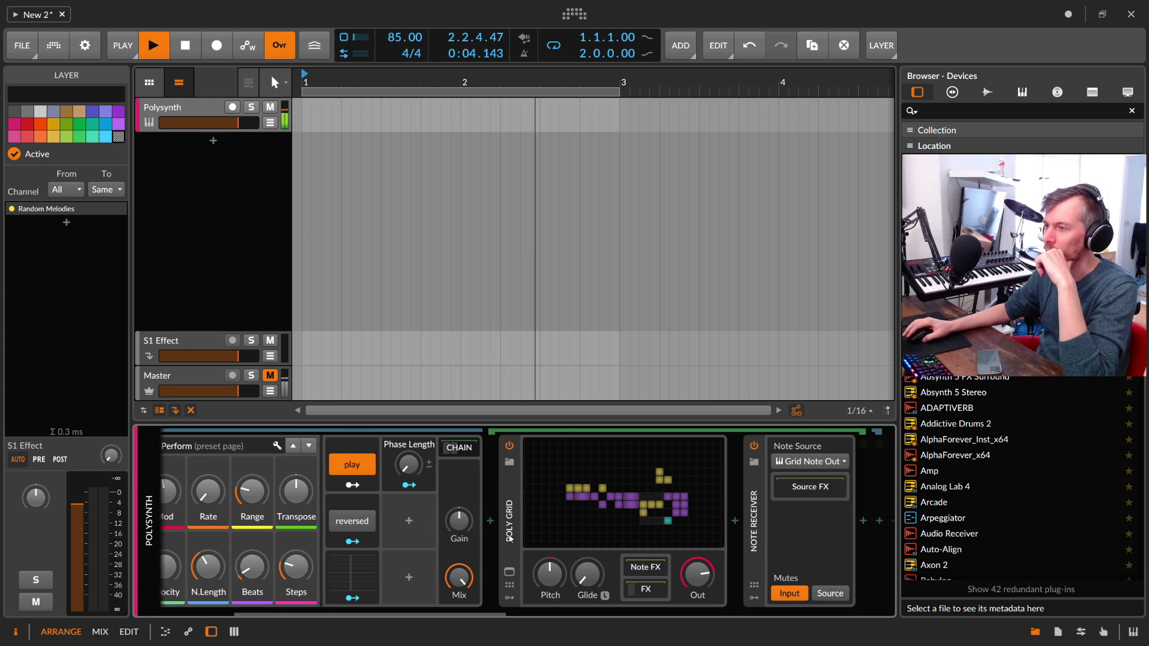
pyautogui.click(510, 520)
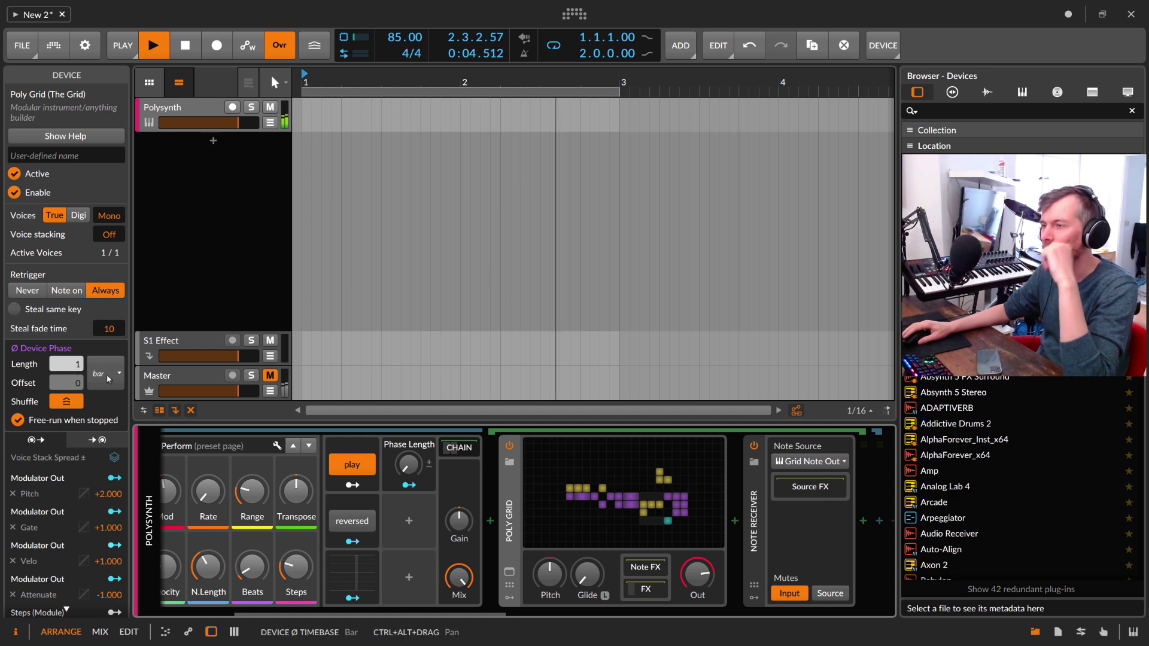
pyautogui.moveTo(75, 364); pyautogui.dragTo(75, 352)
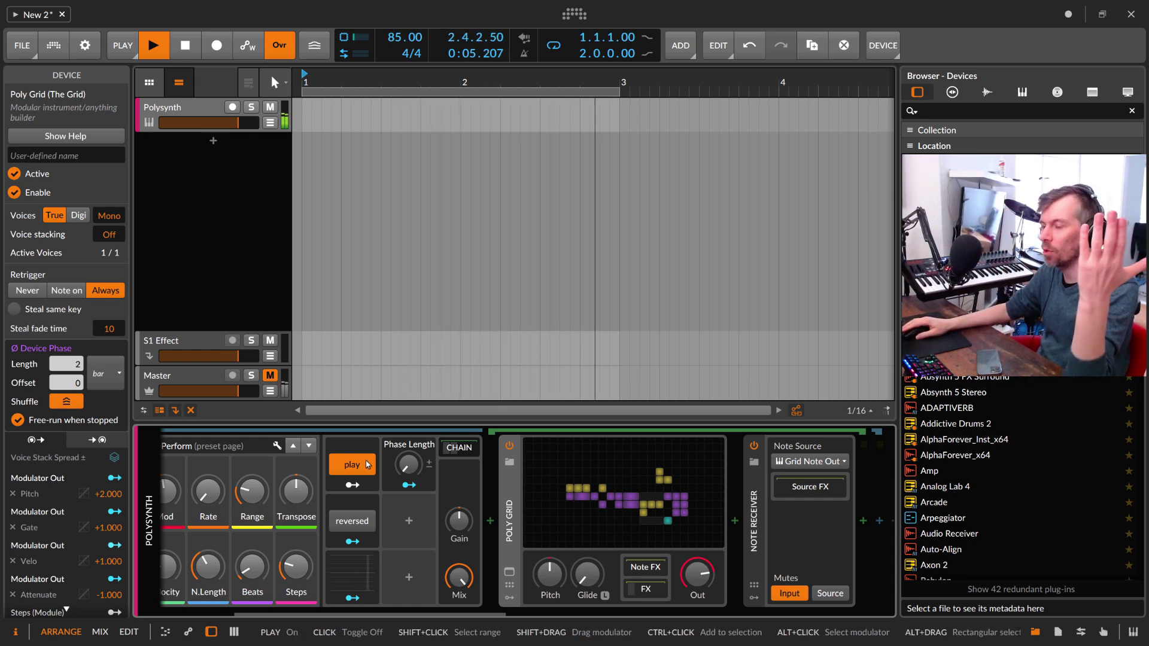
# Show the first melody layer's chain devices and raise its Poly Grid's Device Phase length
pyautogui.moveTo(414, 616); pyautogui.dragTo(328, 611)
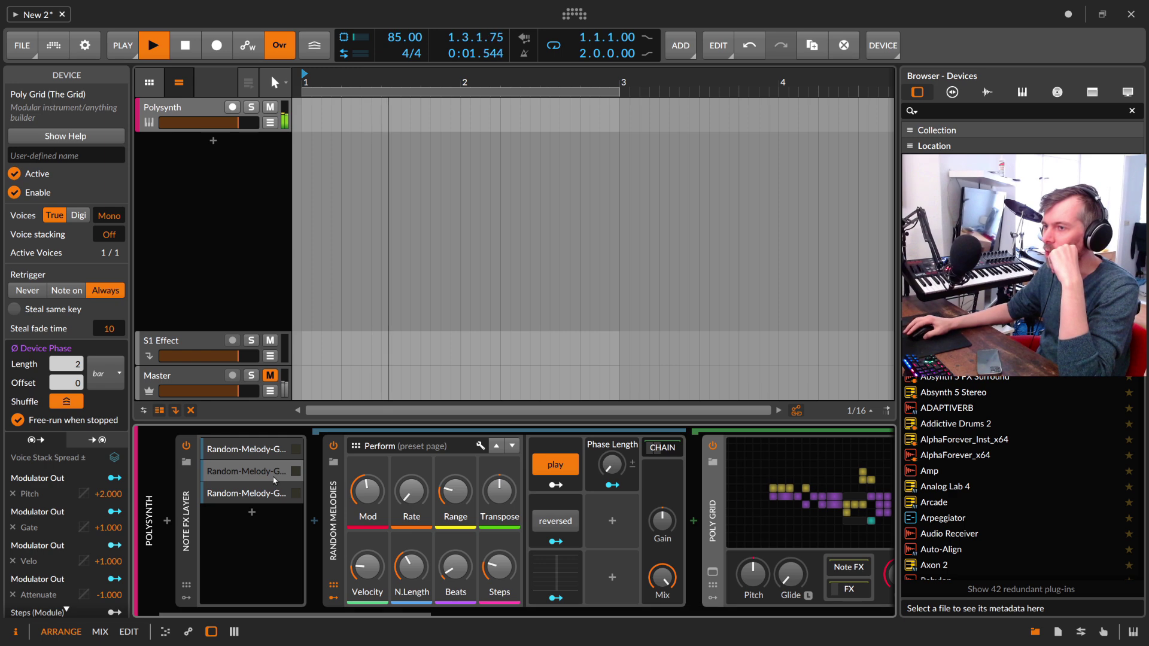
pyautogui.click(273, 450)
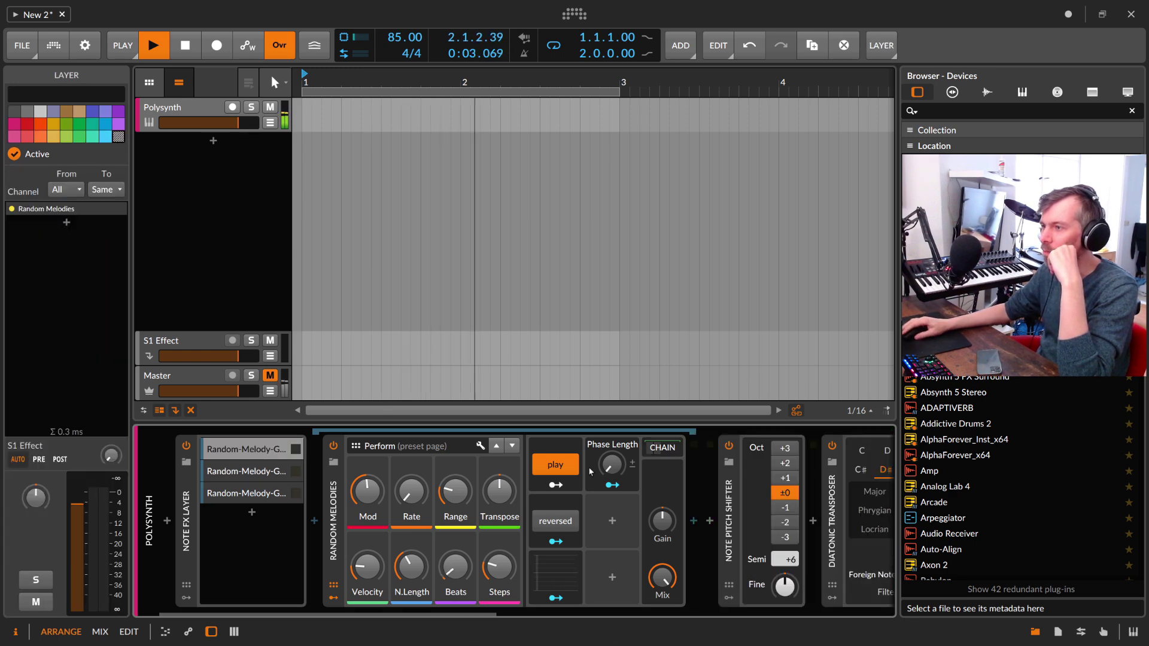
pyautogui.click(670, 451)
pyautogui.click(712, 488)
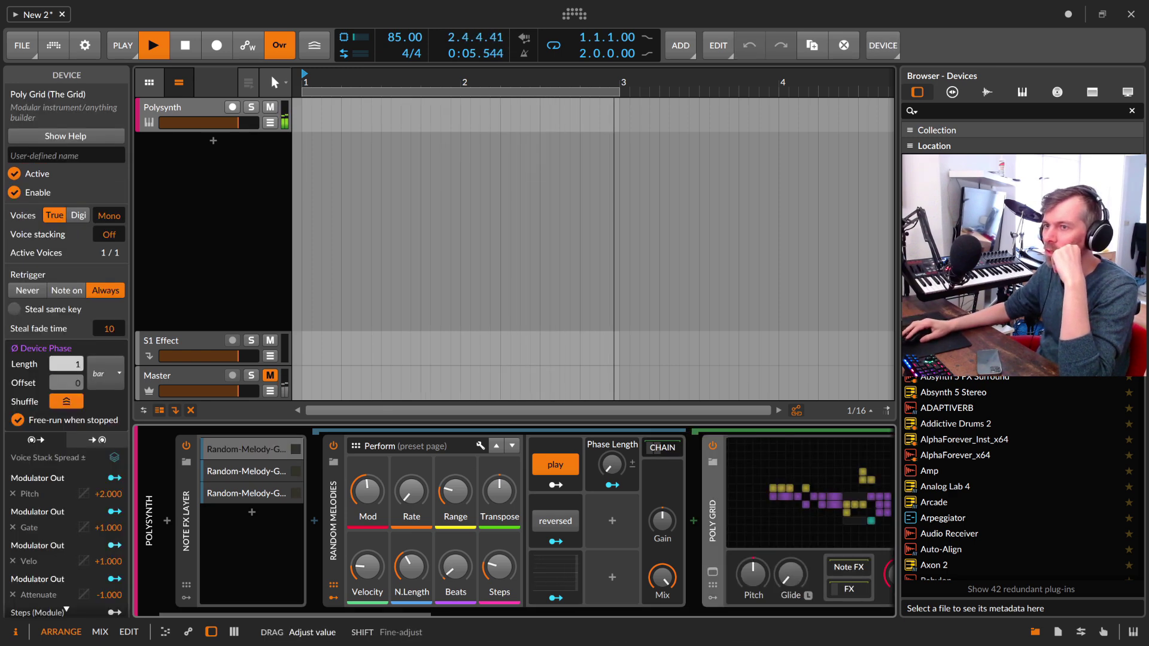
# Show the third melody layer's chain devices and raise its Poly Grid's Device Phase length
pyautogui.click(238, 496)
pyautogui.click(661, 449)
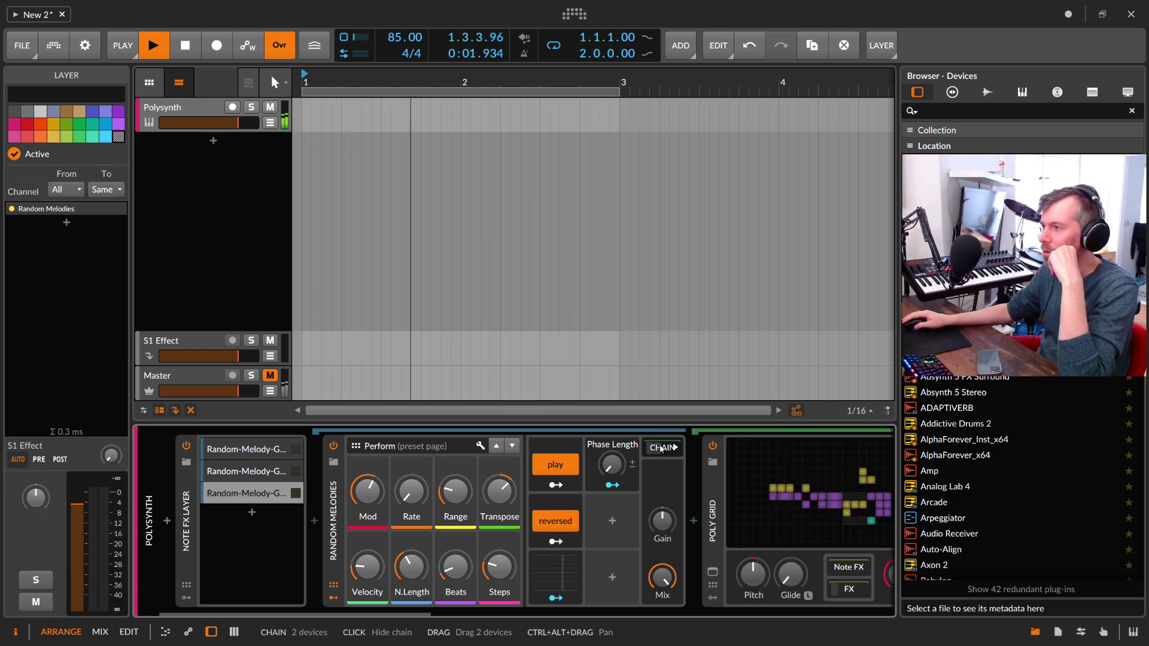
pyautogui.click(712, 492)
pyautogui.moveTo(75, 367); pyautogui.dragTo(77, 359)
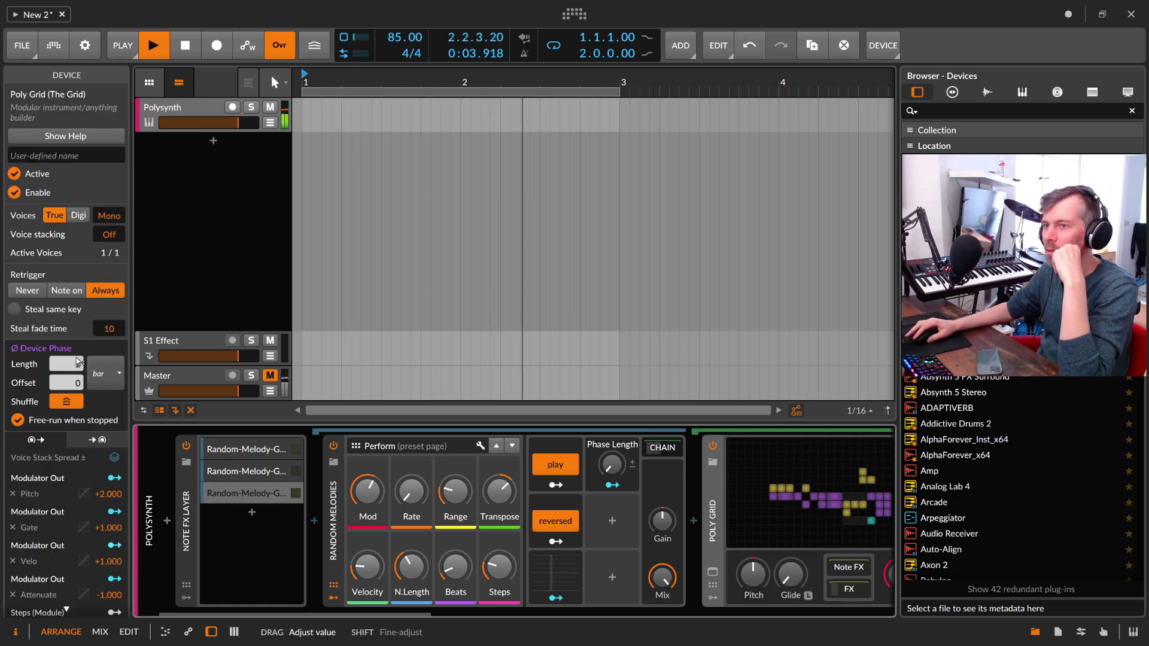
# Hide the third melody layer's devices and unmute the Master track
pyautogui.click(247, 492)
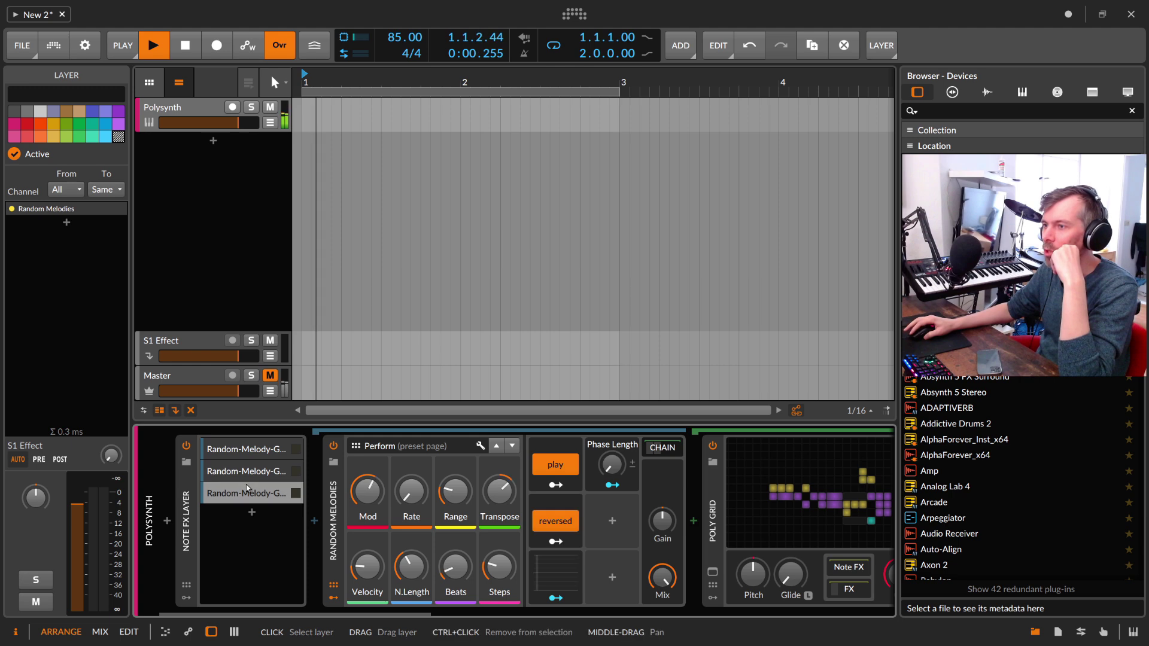
pyautogui.click(246, 484)
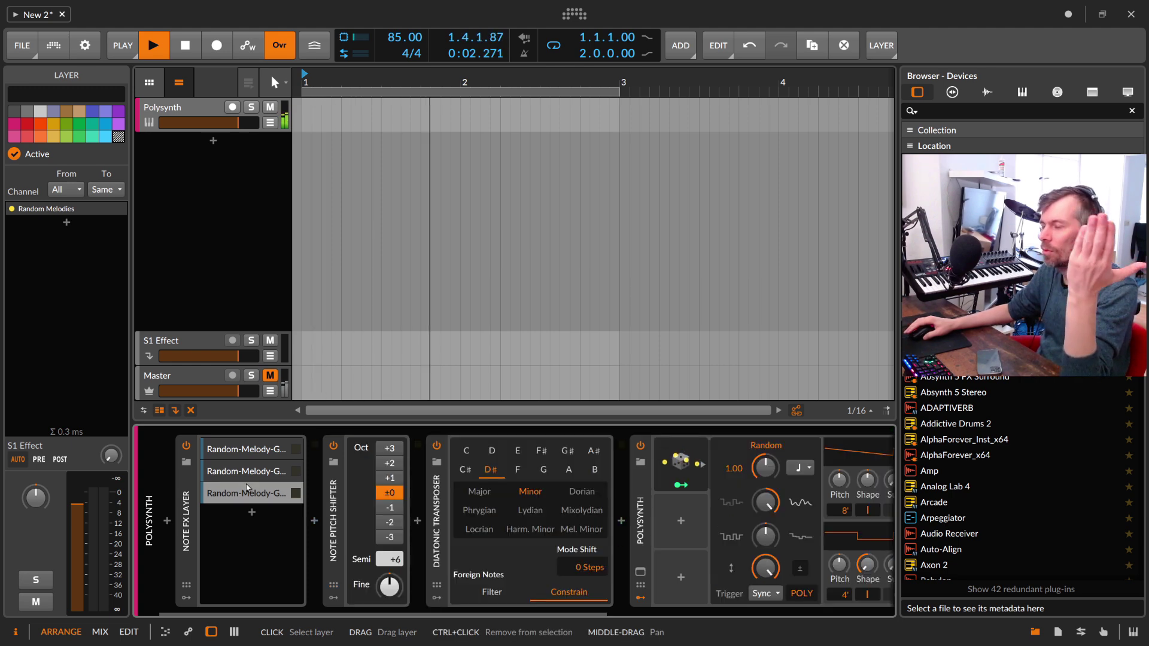
pyautogui.moveTo(323, 82); pyautogui.dragTo(323, 67)
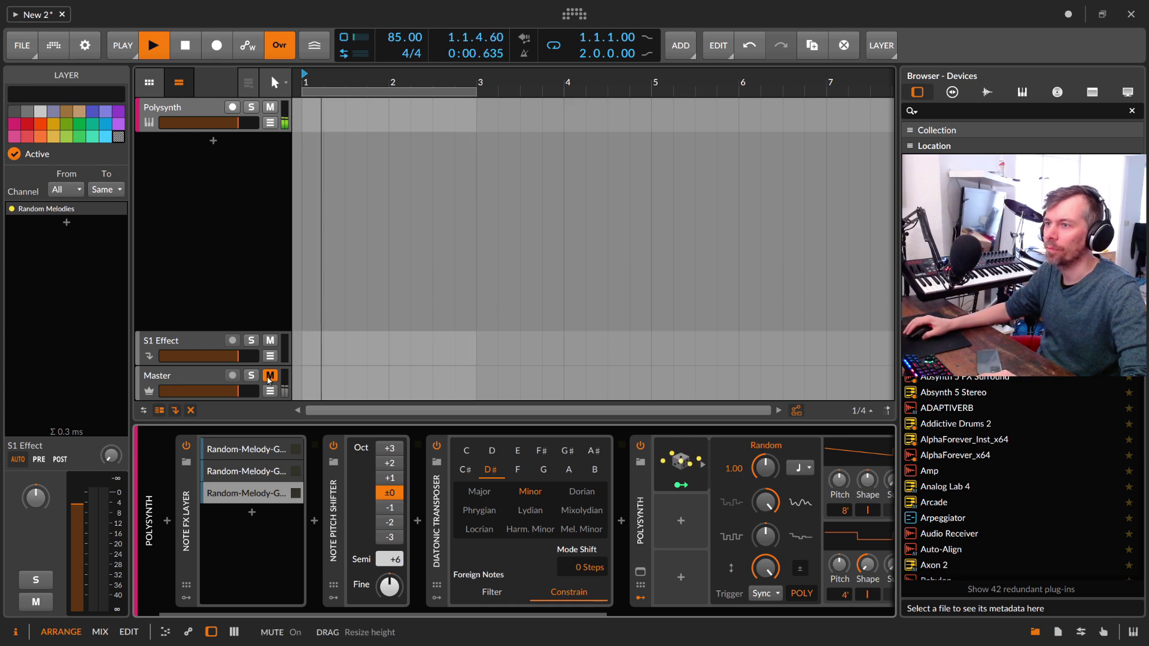
pyautogui.click(269, 376)
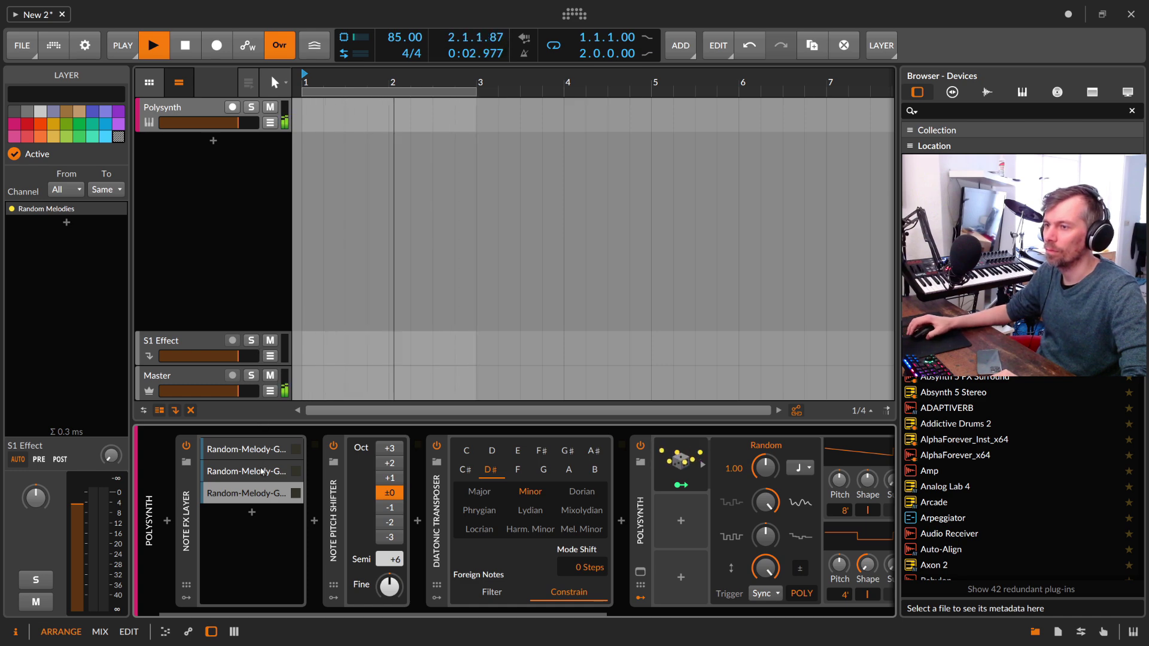
# Raise the second melody layer's N.Length and set the third layer's Beats to about 10
pyautogui.click(282, 472)
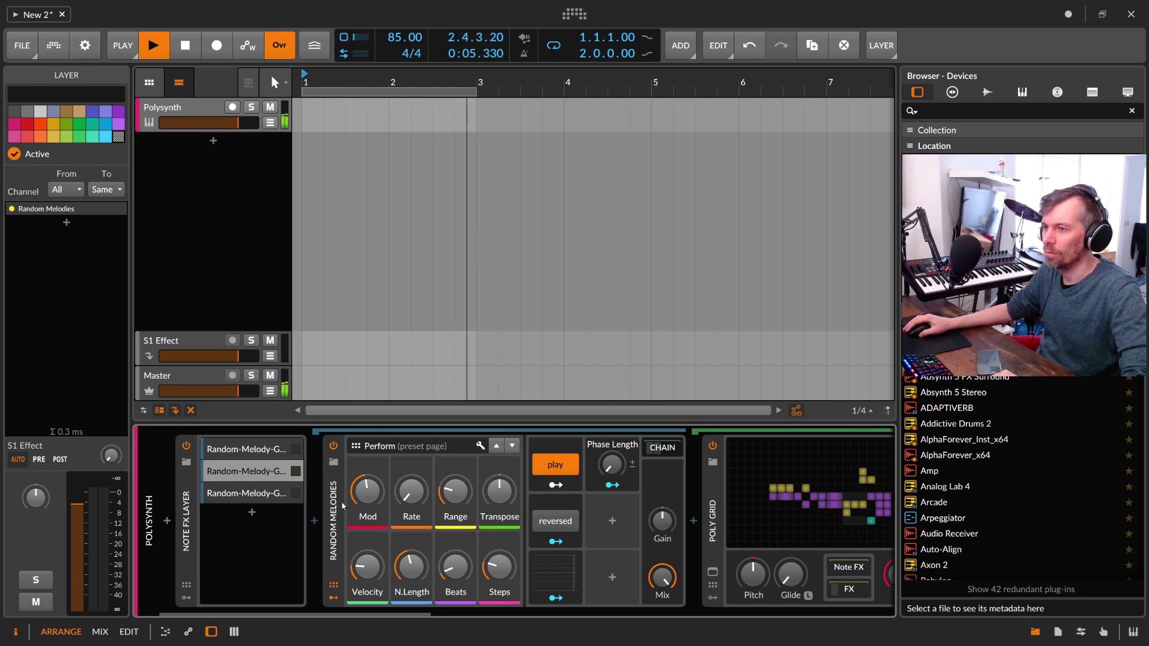
pyautogui.click(251, 493)
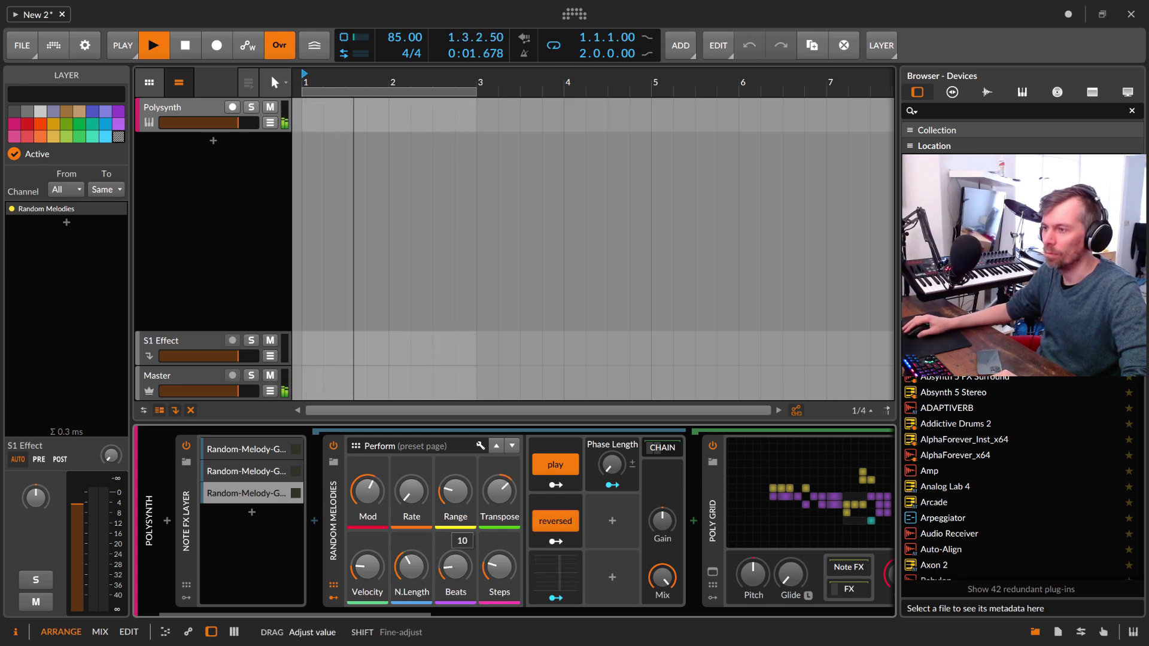
# Vary the first melody layer's Beats from 13 up to about 20, ending on a lower value
pyautogui.click(251, 448)
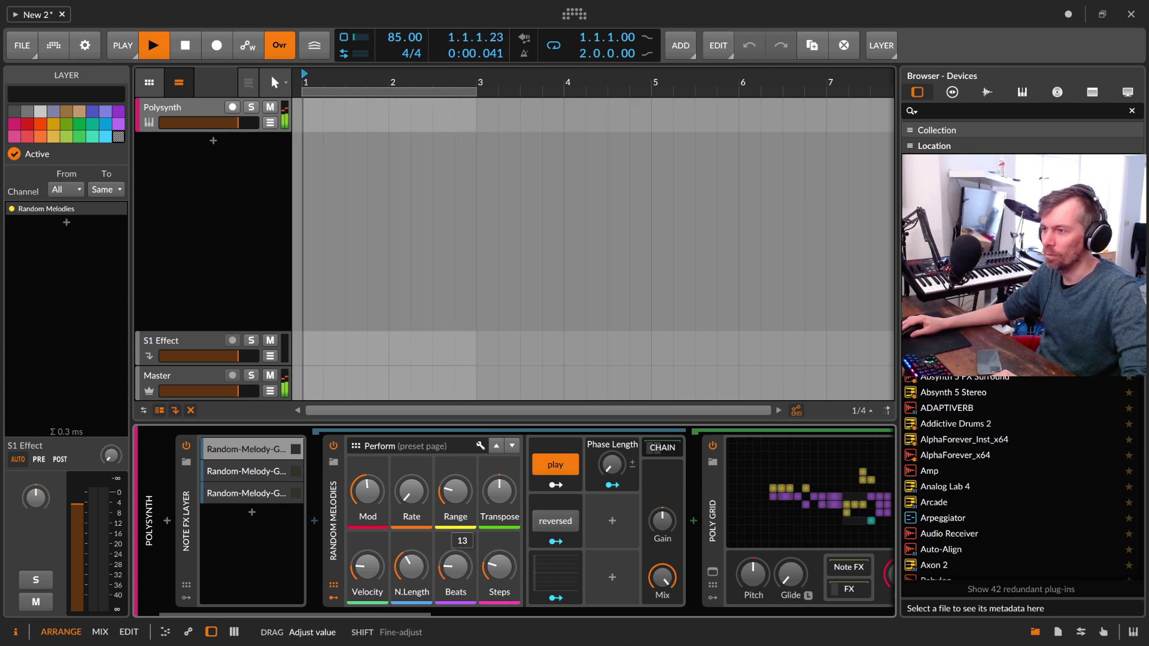
pyautogui.moveTo(455, 567); pyautogui.dragTo(455, 564)
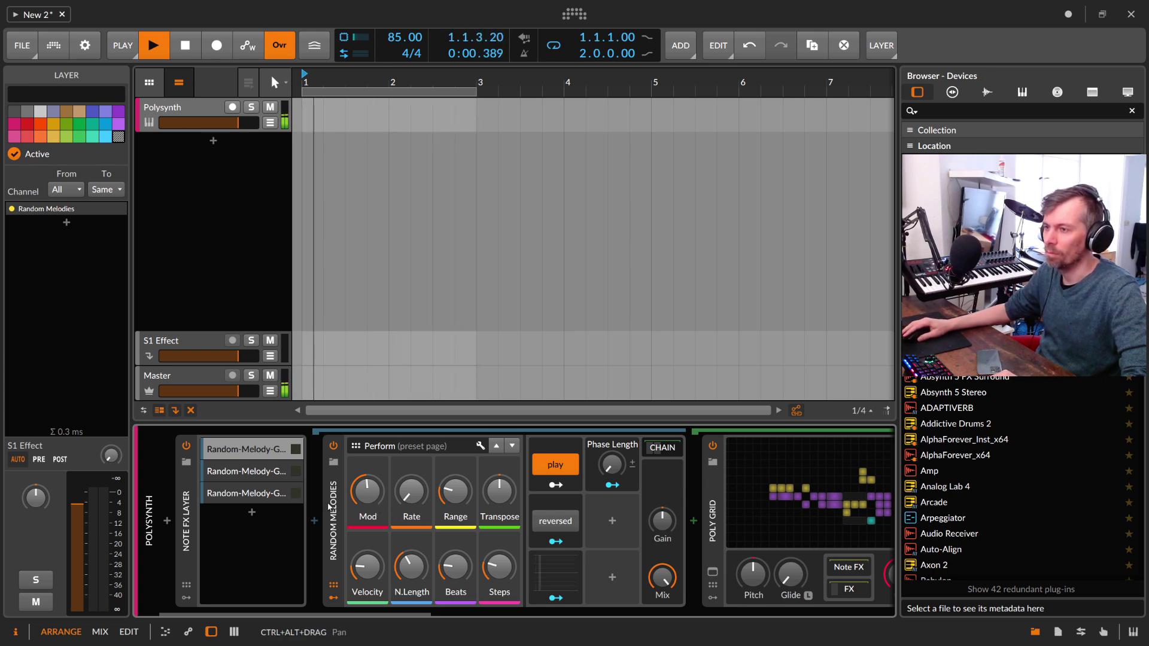
pyautogui.moveTo(455, 567); pyautogui.dragTo(455, 556)
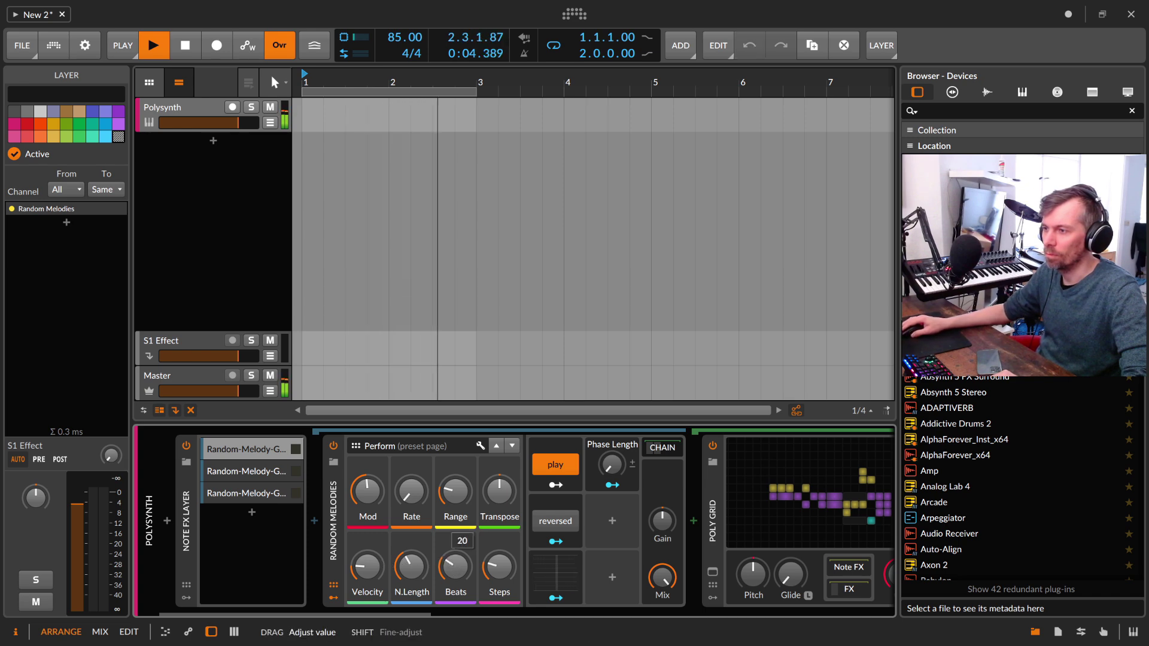
pyautogui.moveTo(454, 556)
pyautogui.mouseDown()
pyautogui.moveTo(411, 575)
pyautogui.moveTo(411, 565)
pyautogui.moveTo(411, 574)
pyautogui.moveTo(456, 567)
pyautogui.mouseUp()
# Go through the second and first melody layers and lower the first layer's N.Length
pyautogui.click(285, 472)
pyautogui.click(282, 450)
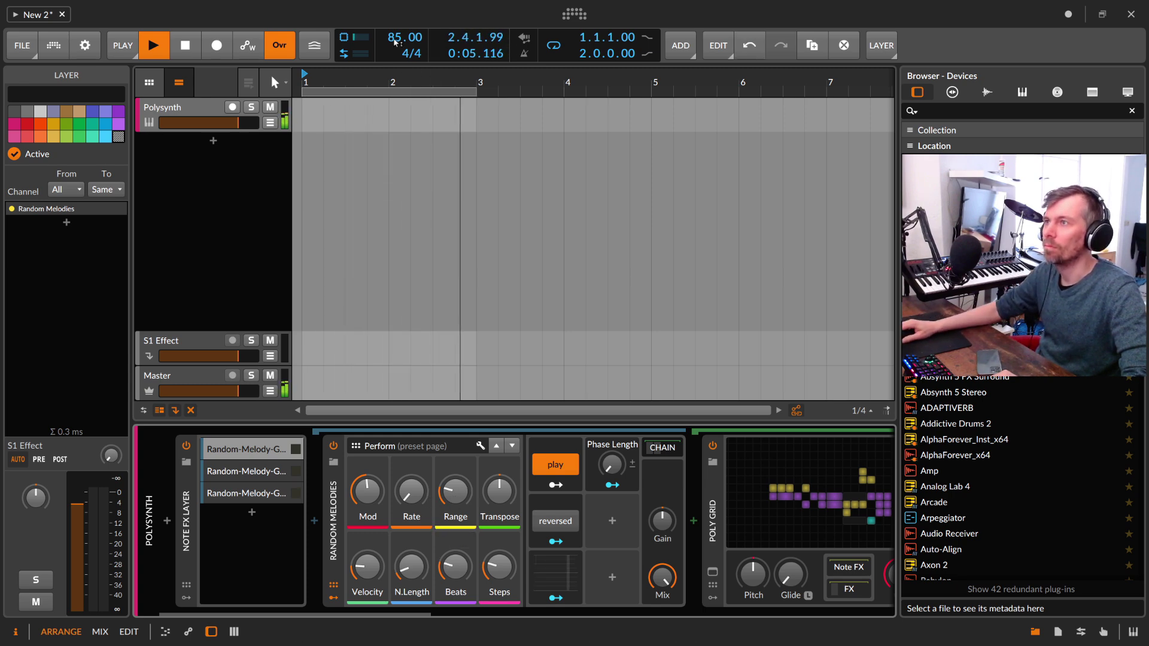
# Raise the project tempo to 124 BPM and lower the first melody layer's Mod to about 49.5 %
pyautogui.moveTo(395, 40); pyautogui.dragTo(404, 22)
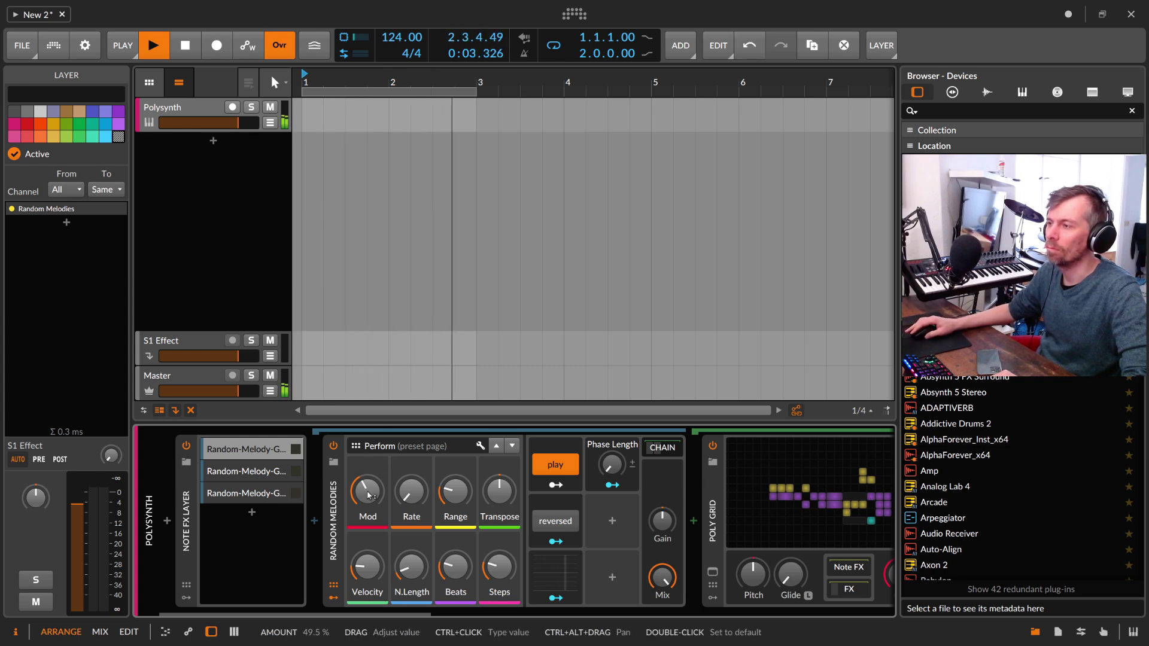
pyautogui.click(261, 450)
pyautogui.click(261, 450)
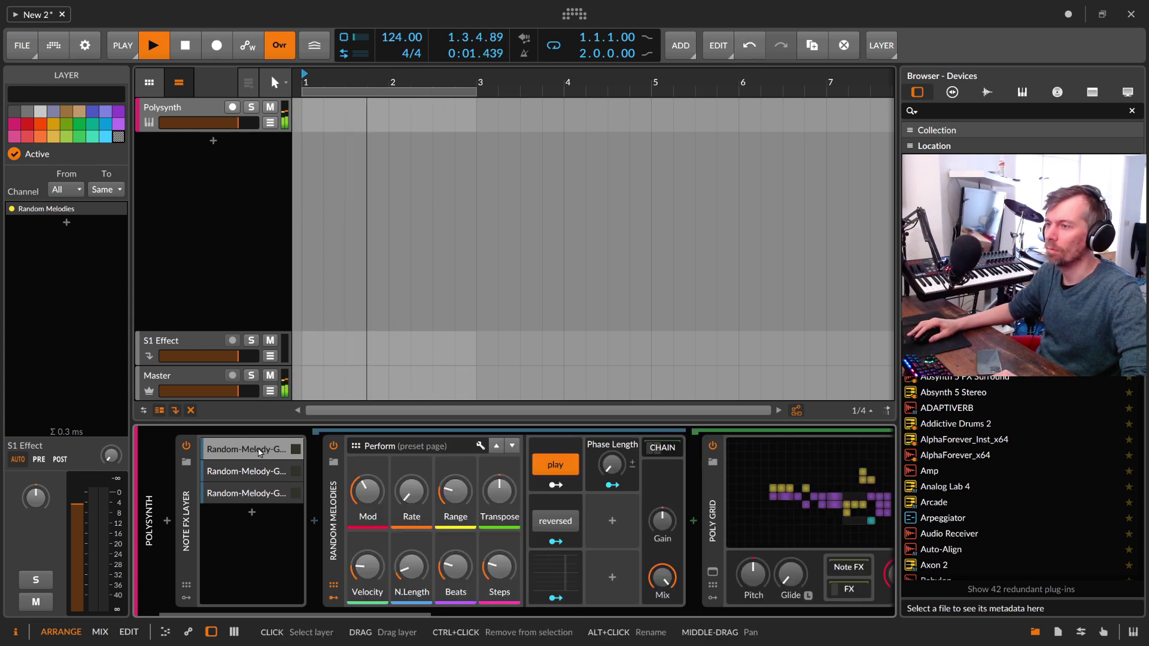
# Stop playback and switch off the play modulator in all three melody layers
pyautogui.click(264, 451)
pyautogui.click(250, 302)
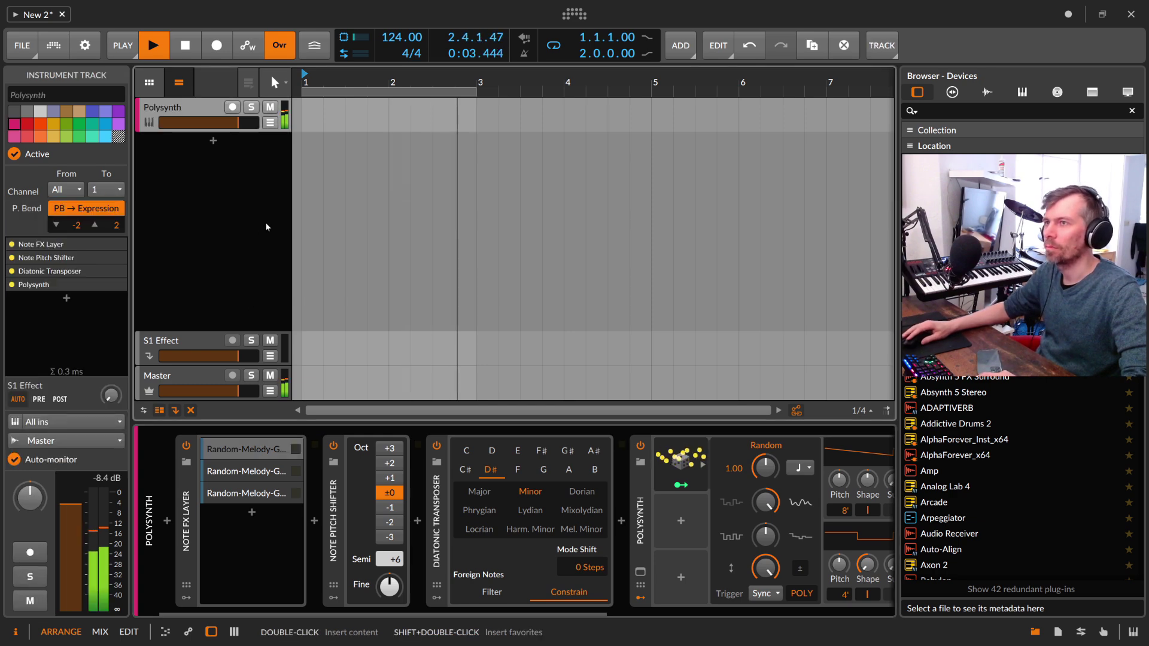
pyautogui.click(284, 448)
pyautogui.click(284, 449)
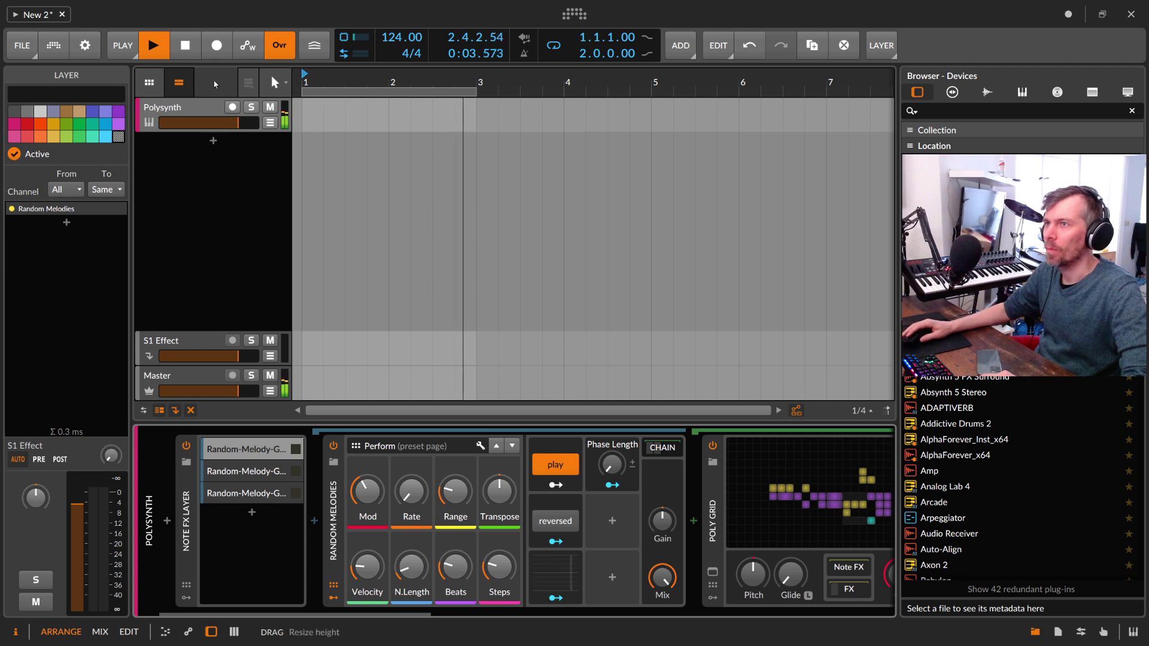
pyautogui.click(191, 56)
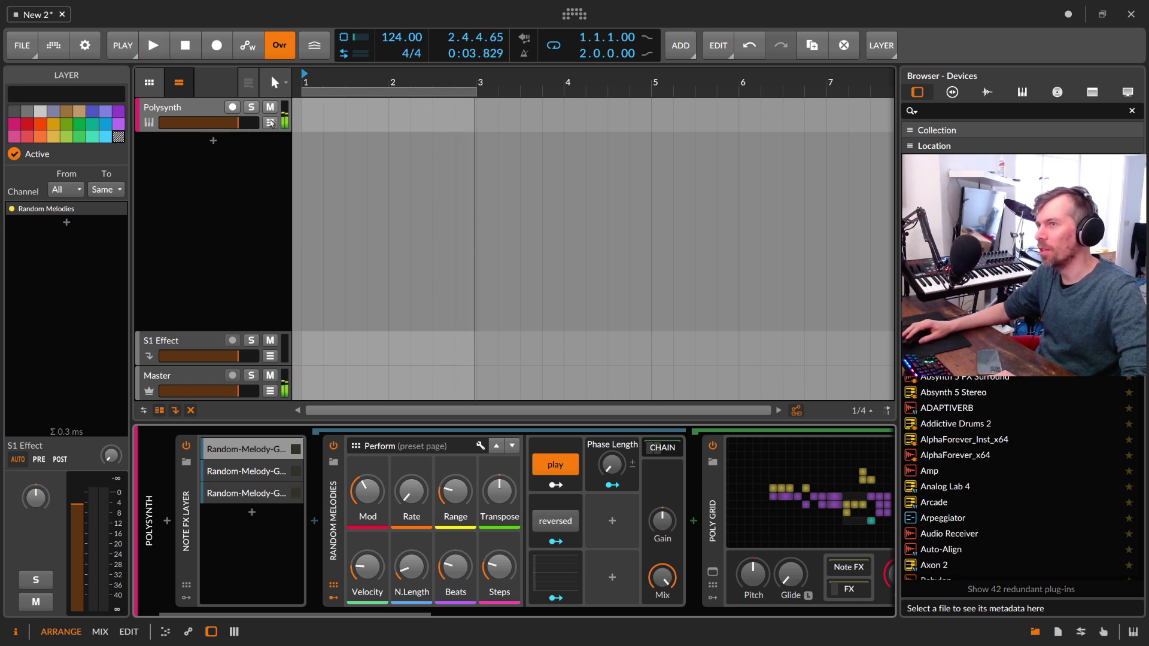
pyautogui.click(555, 464)
pyautogui.click(277, 472)
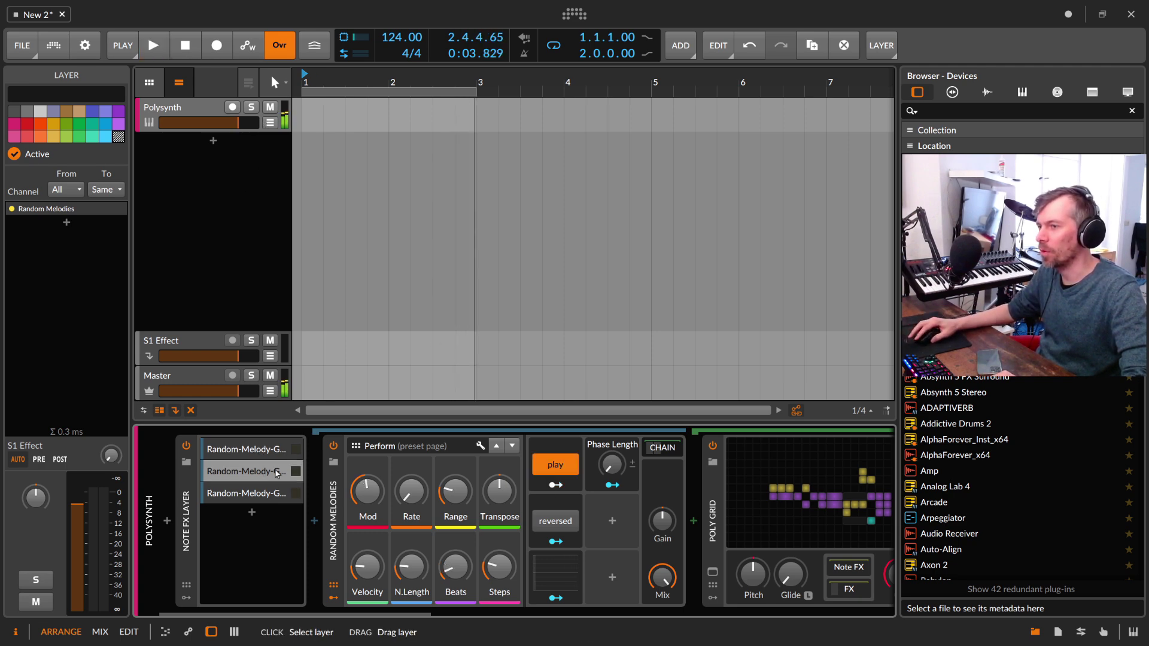
pyautogui.click(536, 472)
pyautogui.click(280, 492)
pyautogui.click(556, 465)
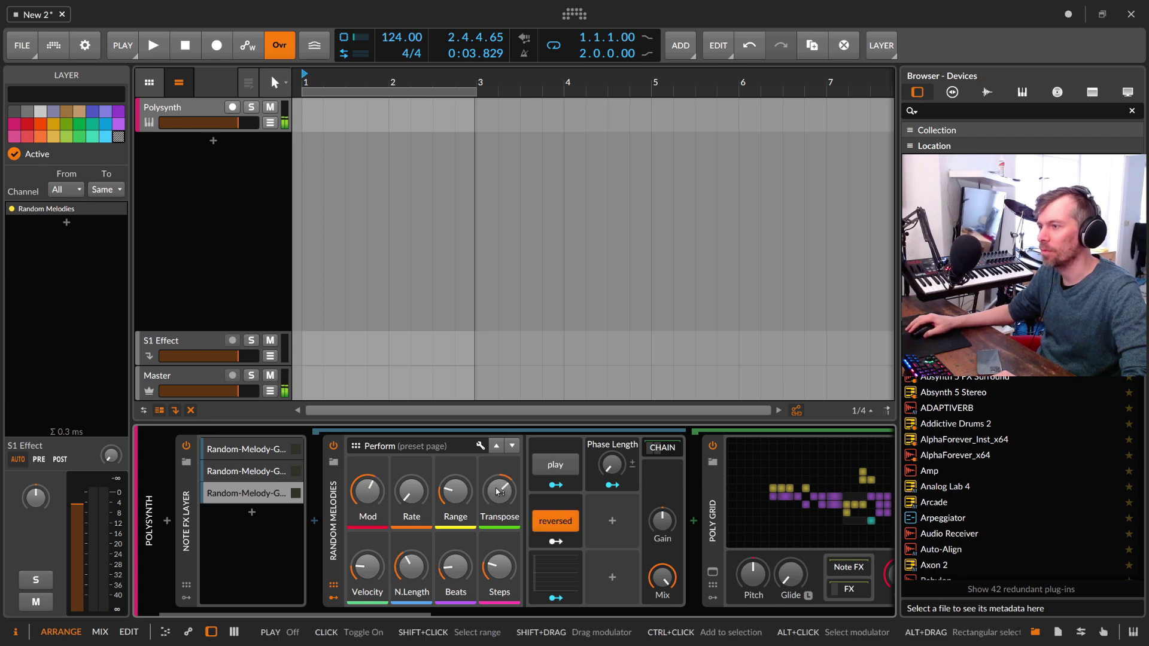
pyautogui.click(256, 494)
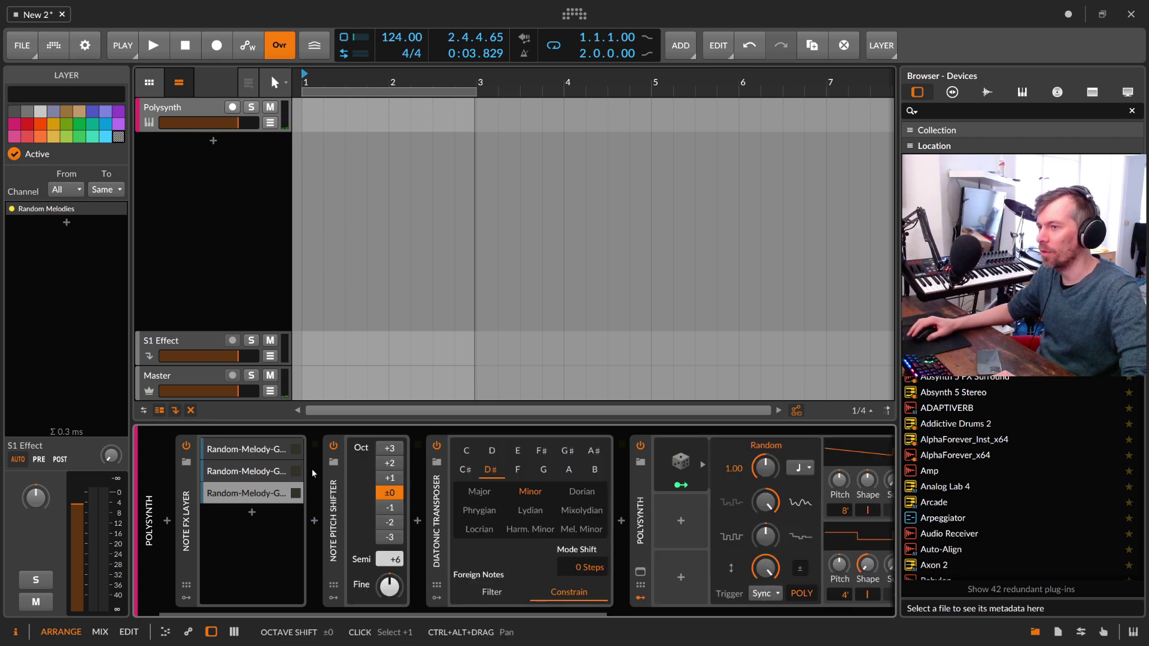
# Create a clip at bar 1 of the Polysynth track, extend it to two bars and open it for note editing
pyautogui.doubleClick(314, 113)
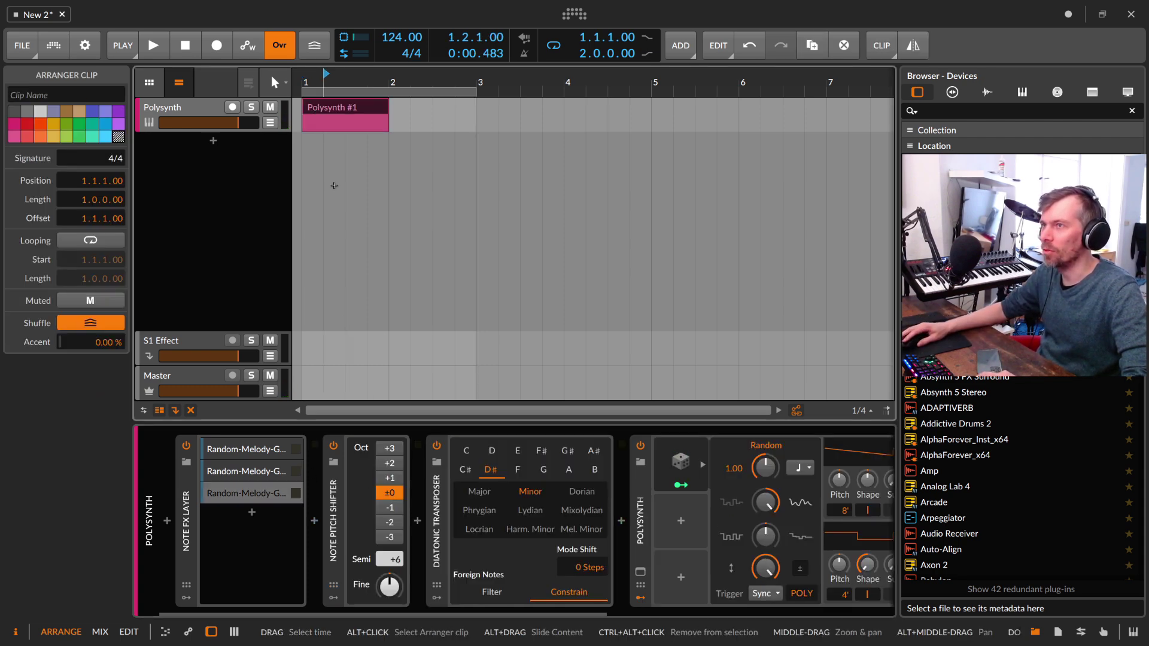
pyautogui.click(266, 449)
pyautogui.click(260, 452)
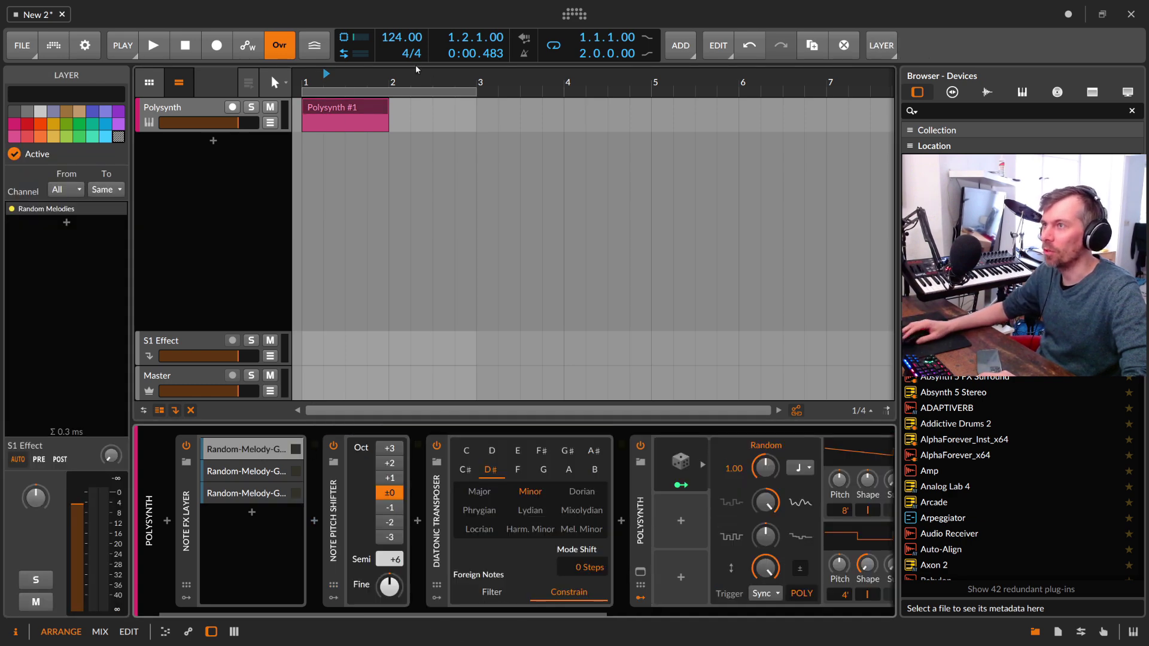
pyautogui.moveTo(388, 105); pyautogui.dragTo(477, 106)
pyautogui.doubleClick(430, 109)
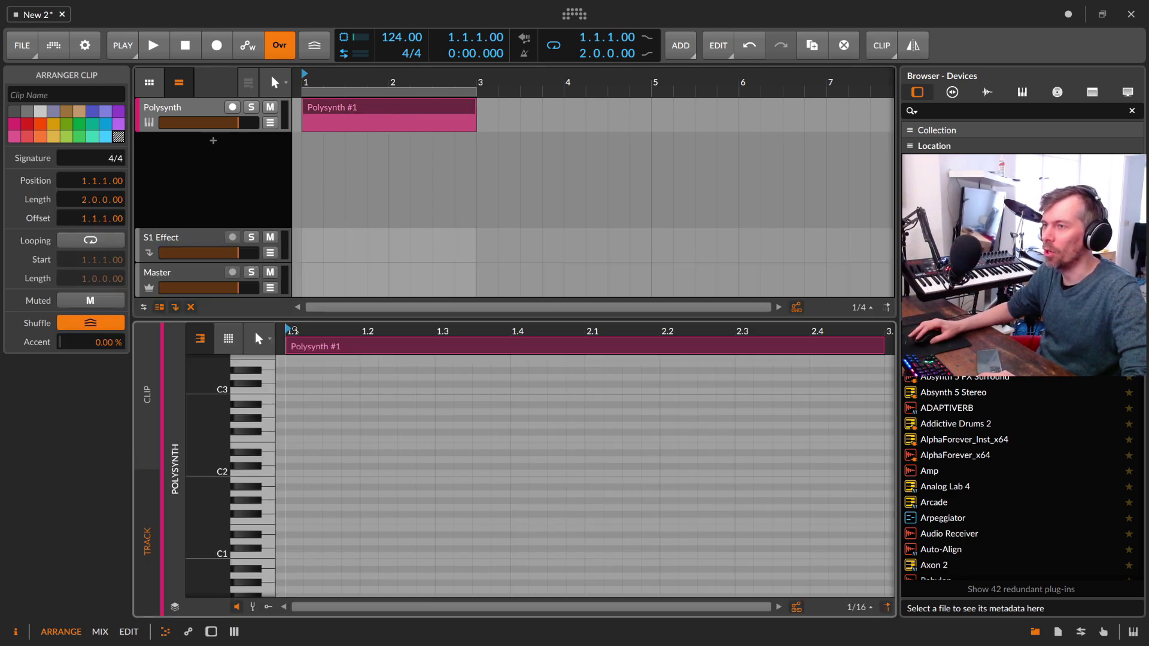
pyautogui.moveTo(296, 330); pyautogui.dragTo(297, 311)
# Draw a C2 note at the start of the Polysynth clip, shorten it to one bar and audition the clip
pyautogui.doubleClick(293, 471)
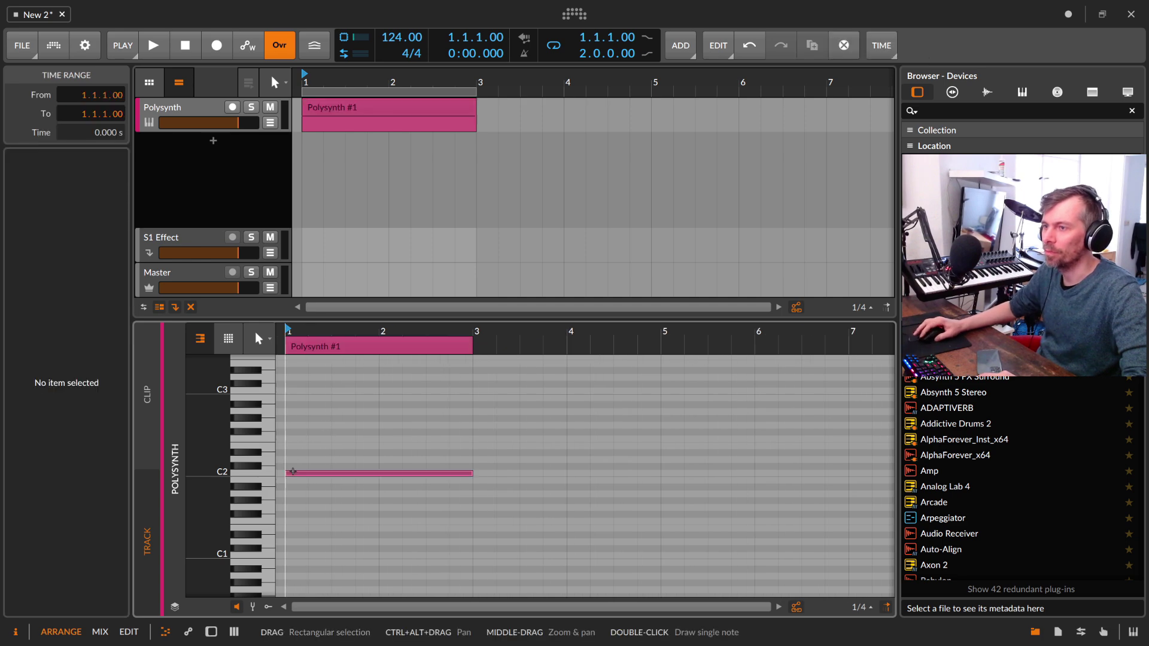
pyautogui.click(461, 465)
pyautogui.moveTo(329, 440); pyautogui.dragTo(330, 498)
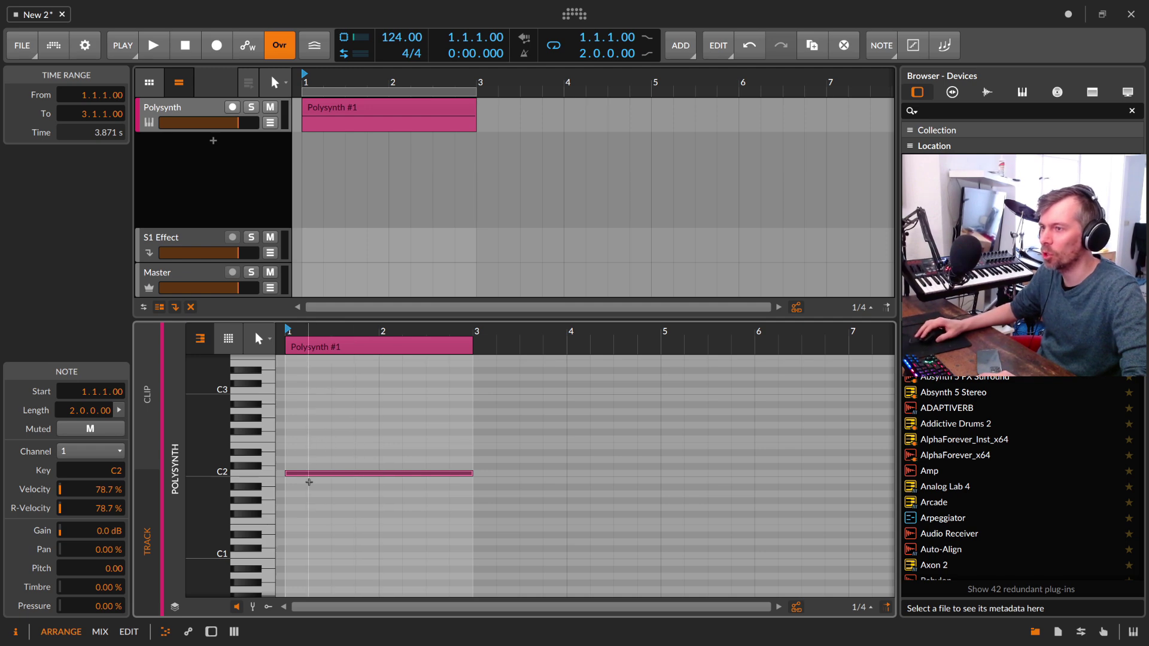
pyautogui.click(426, 392)
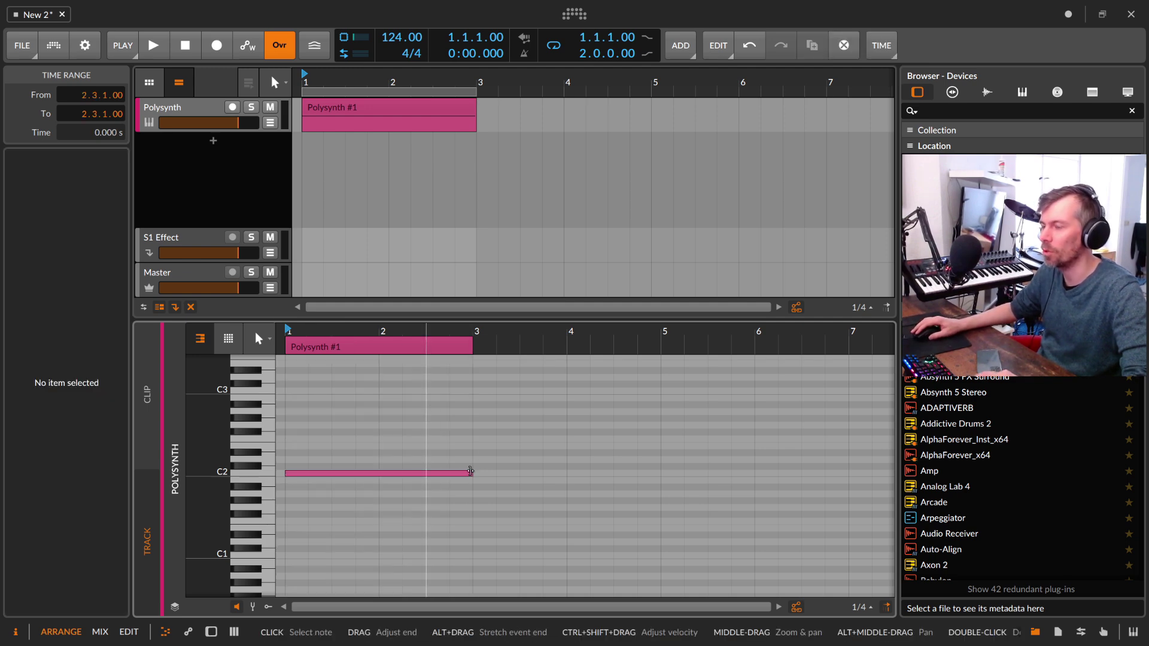
pyautogui.moveTo(471, 472); pyautogui.dragTo(379, 472)
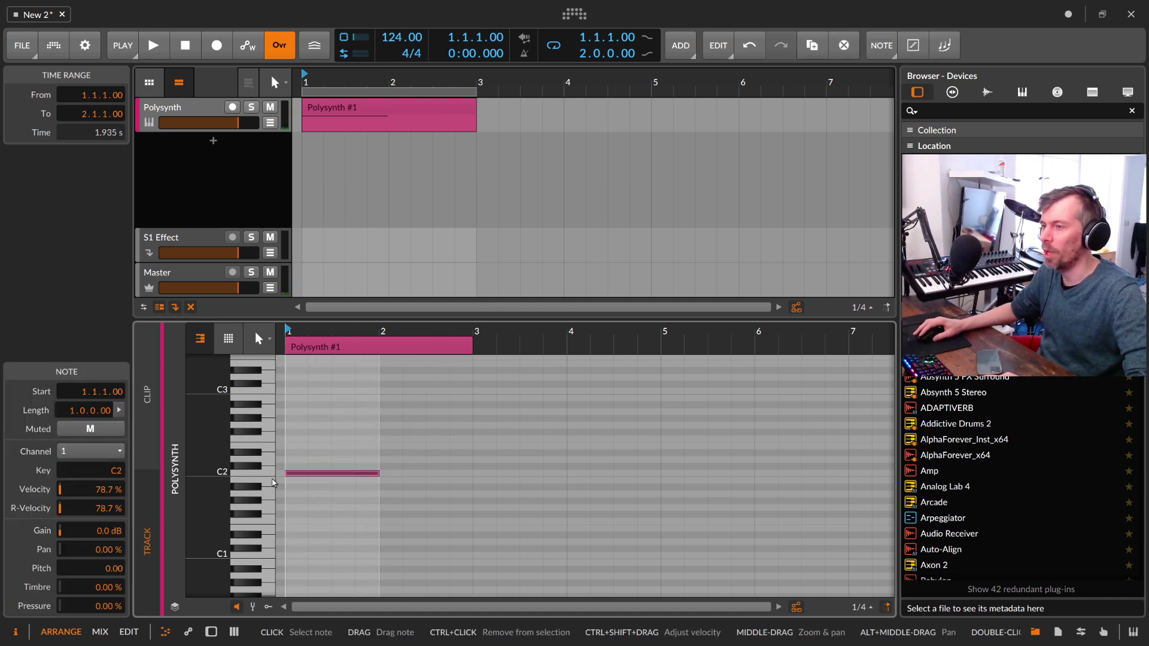
pyautogui.press('space')
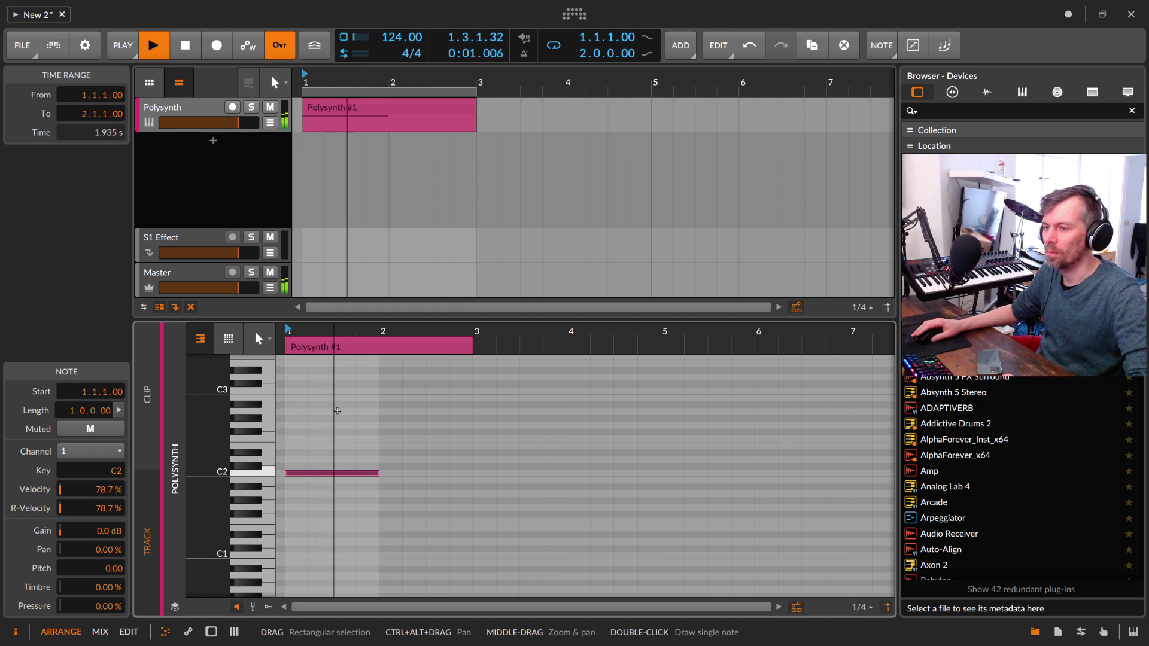
pyautogui.press('space')
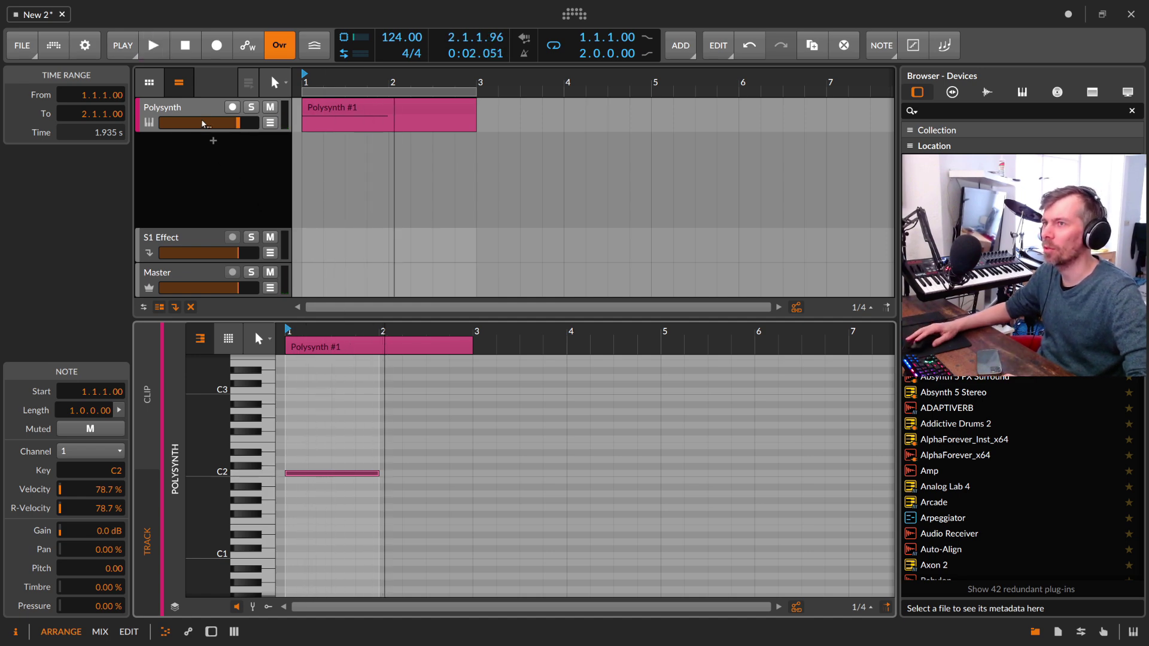
# Set the device phase length of the third melody layer's Poly Grid to 1 bar
pyautogui.press('d')
pyautogui.click(250, 494)
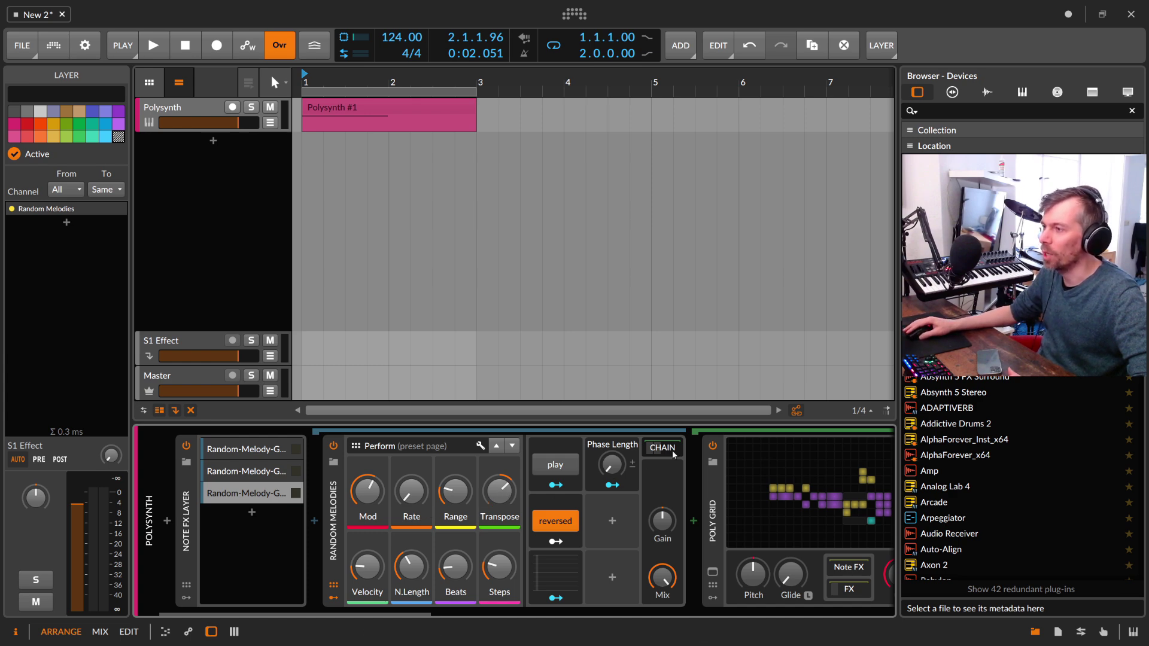
pyautogui.click(712, 504)
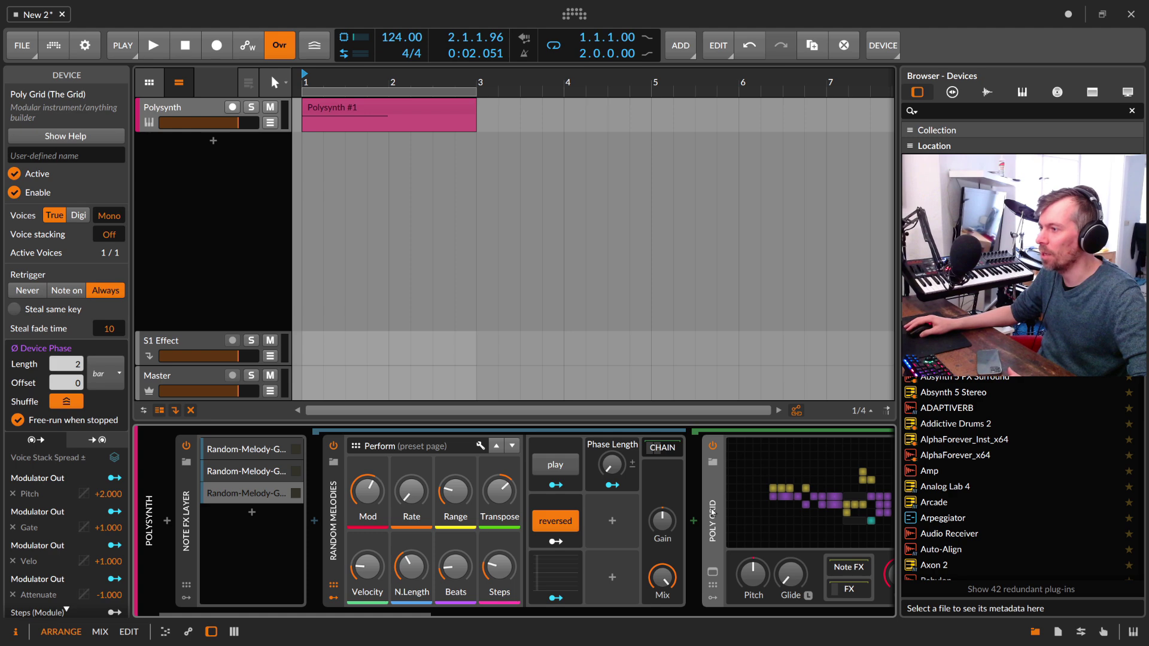
pyautogui.click(69, 365)
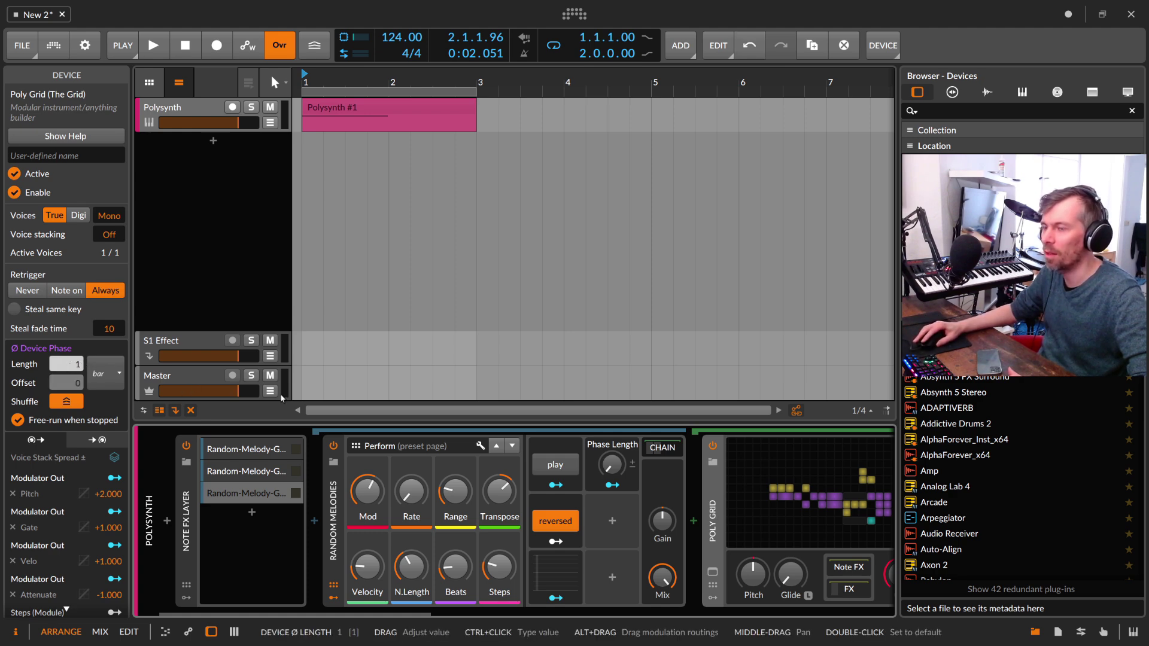
# Examine the third layer's Poly Grid patch and the modulation routings of its Random Melodies device
pyautogui.click(755, 486)
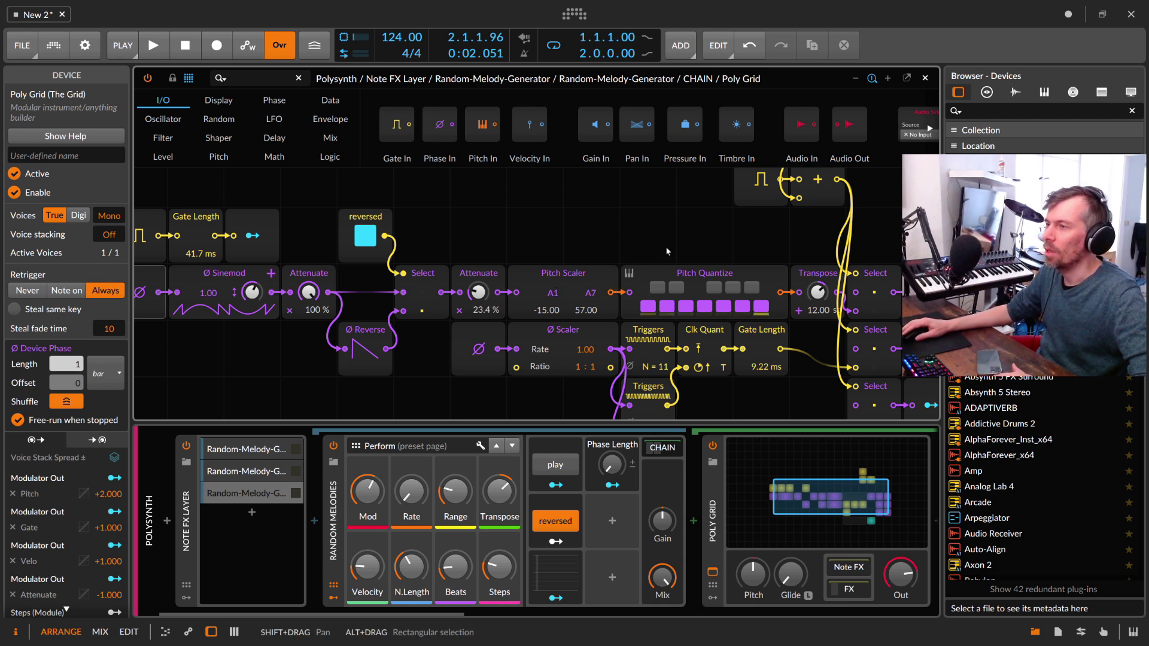
pyautogui.click(927, 79)
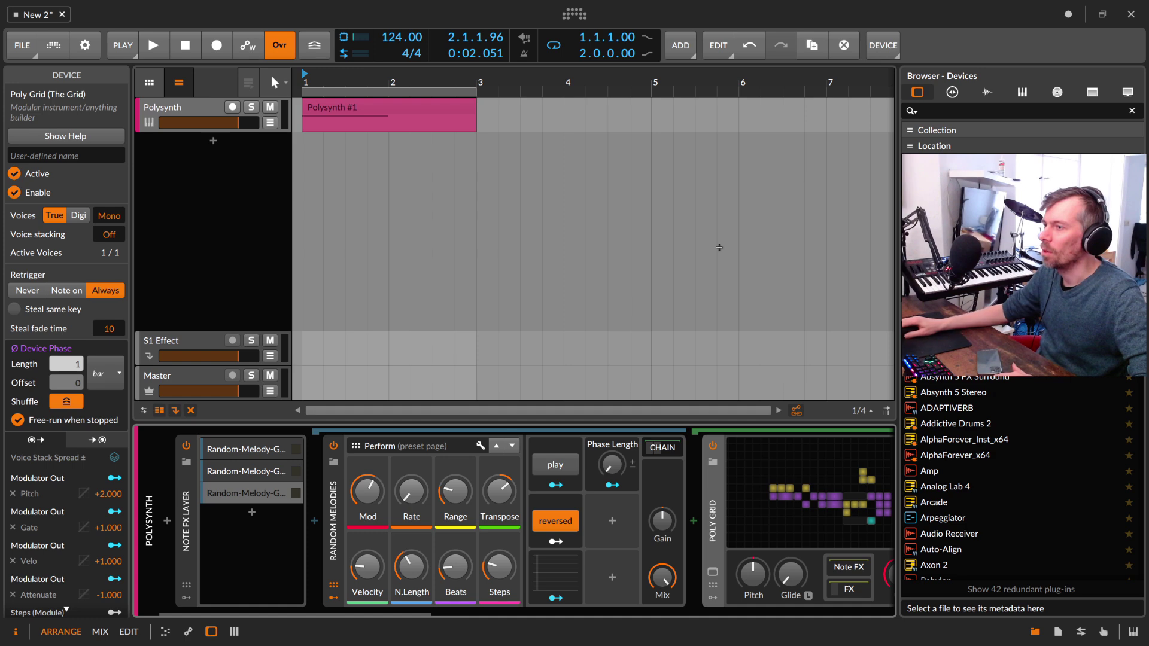
pyautogui.click(337, 494)
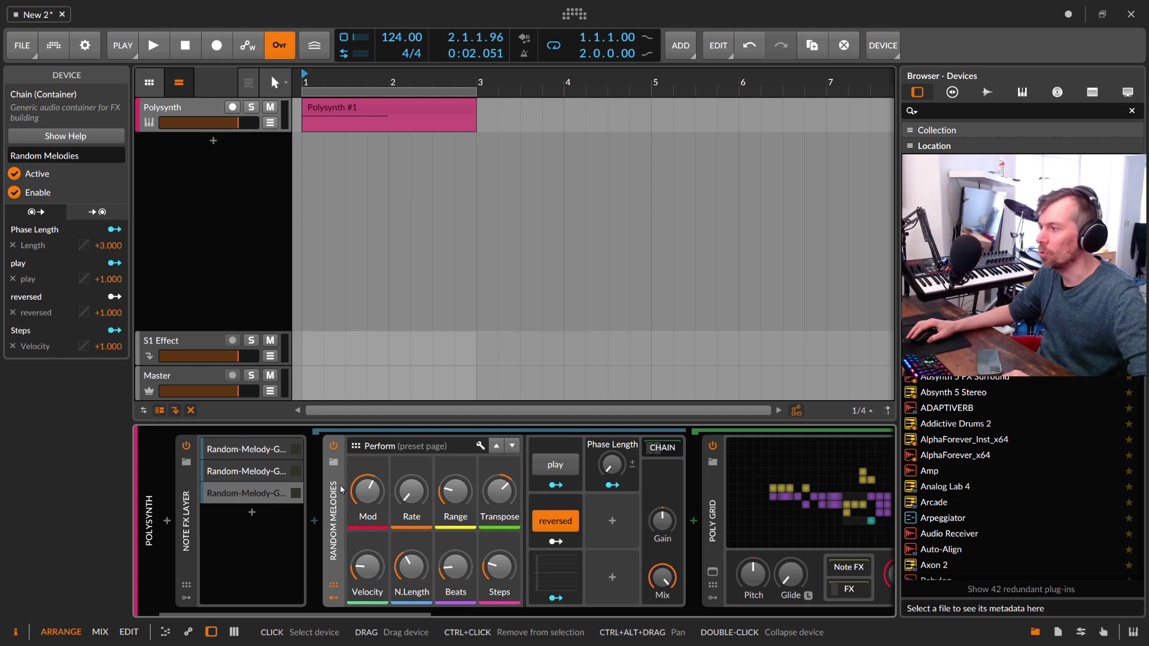
pyautogui.click(274, 491)
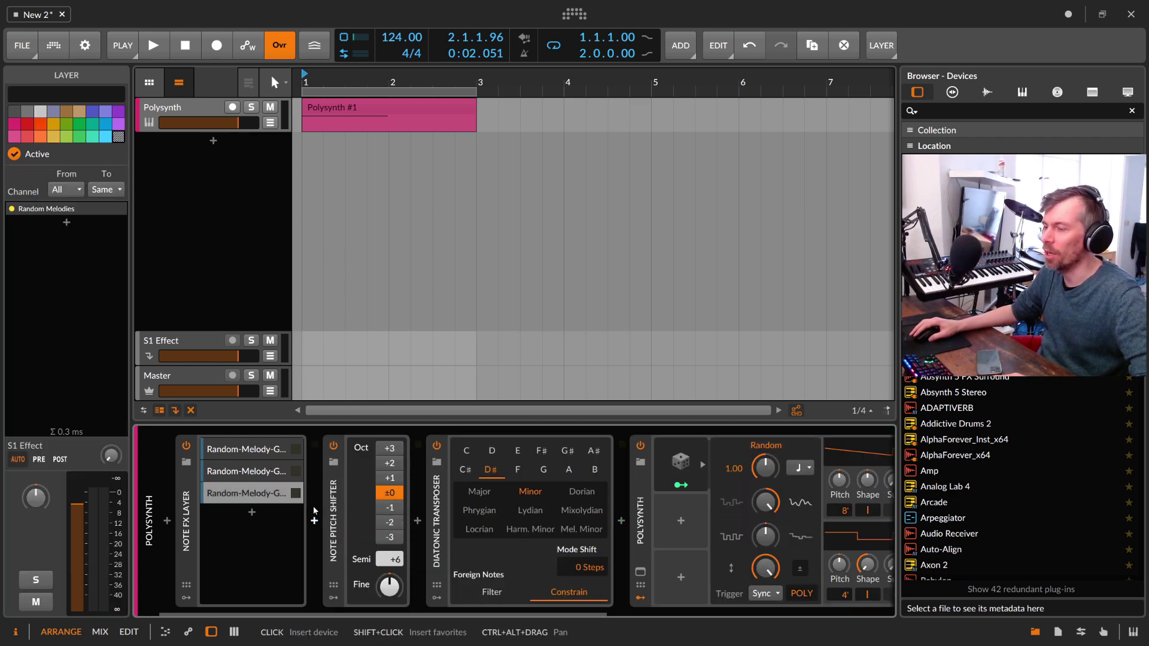
# Add an instrument track, take its note input from the Polysynth track's Note FX Layer and arm it for recording
pyautogui.rightClick(255, 209)
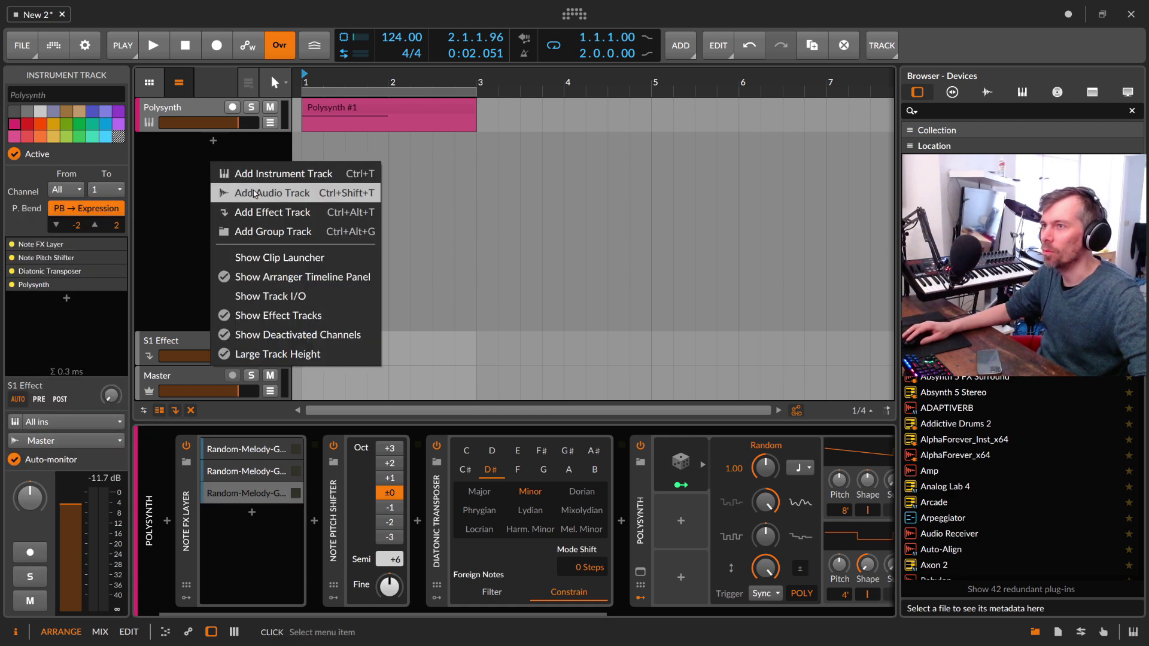
pyautogui.click(267, 175)
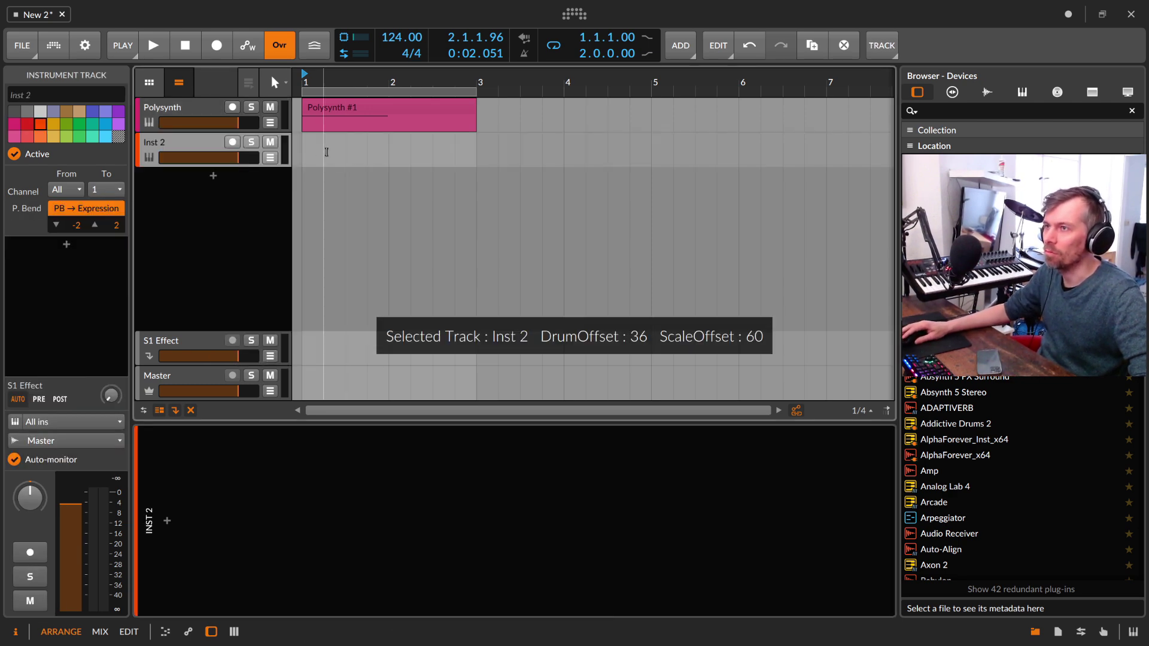
pyautogui.click(82, 422)
pyautogui.moveTo(88, 365)
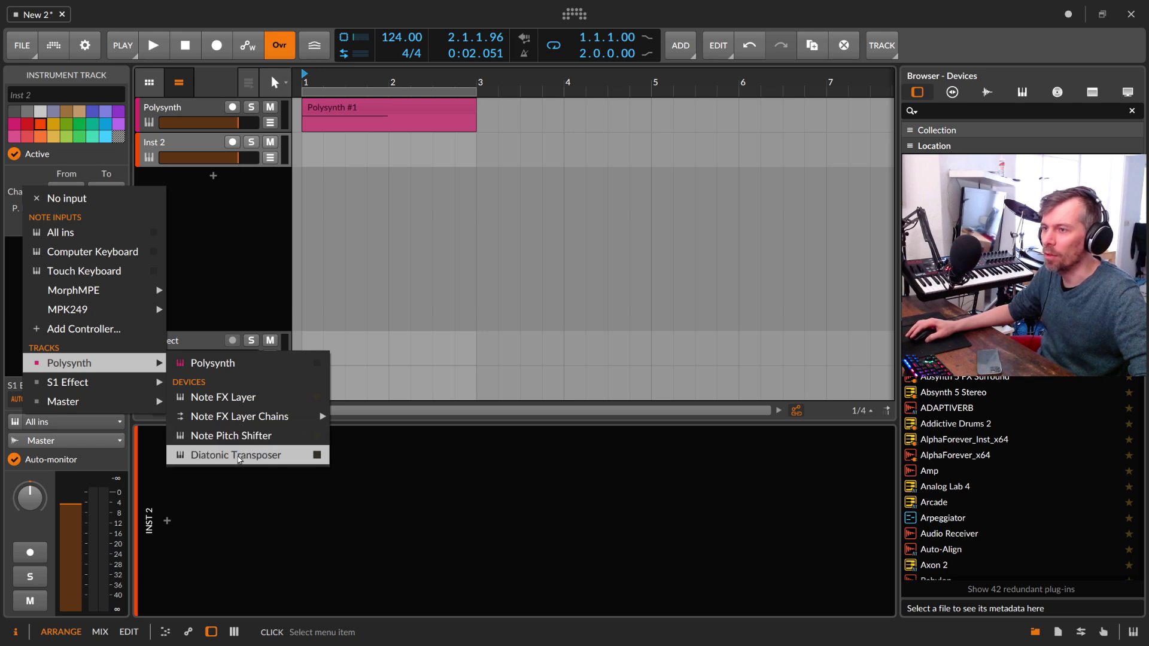
pyautogui.click(217, 400)
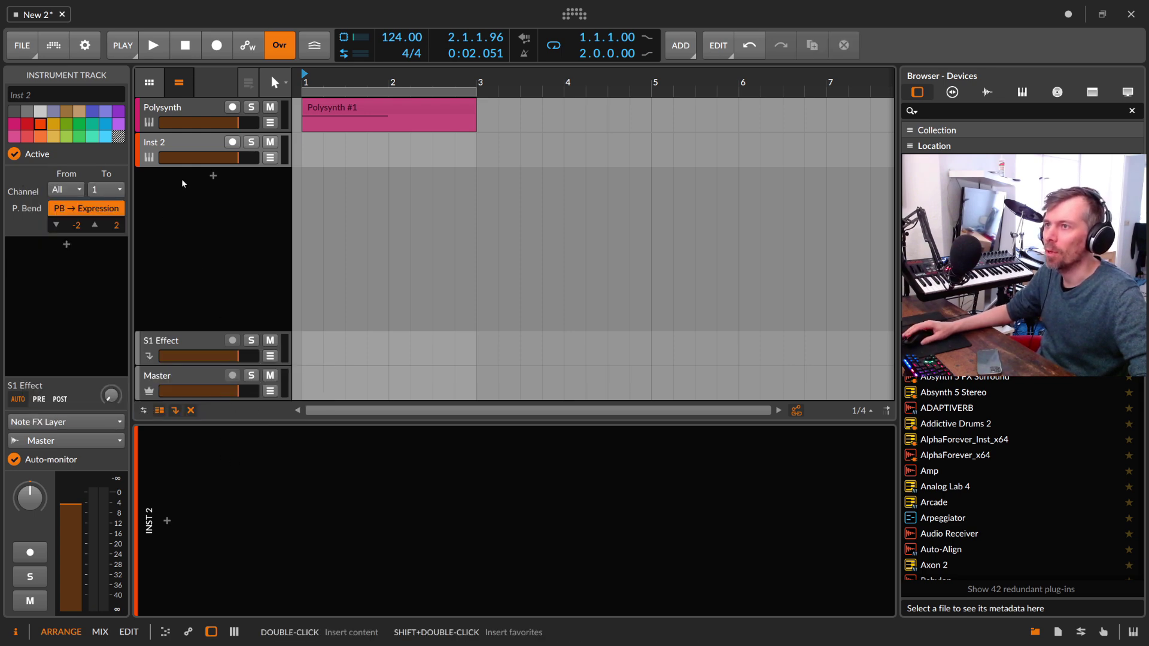
pyautogui.click(232, 142)
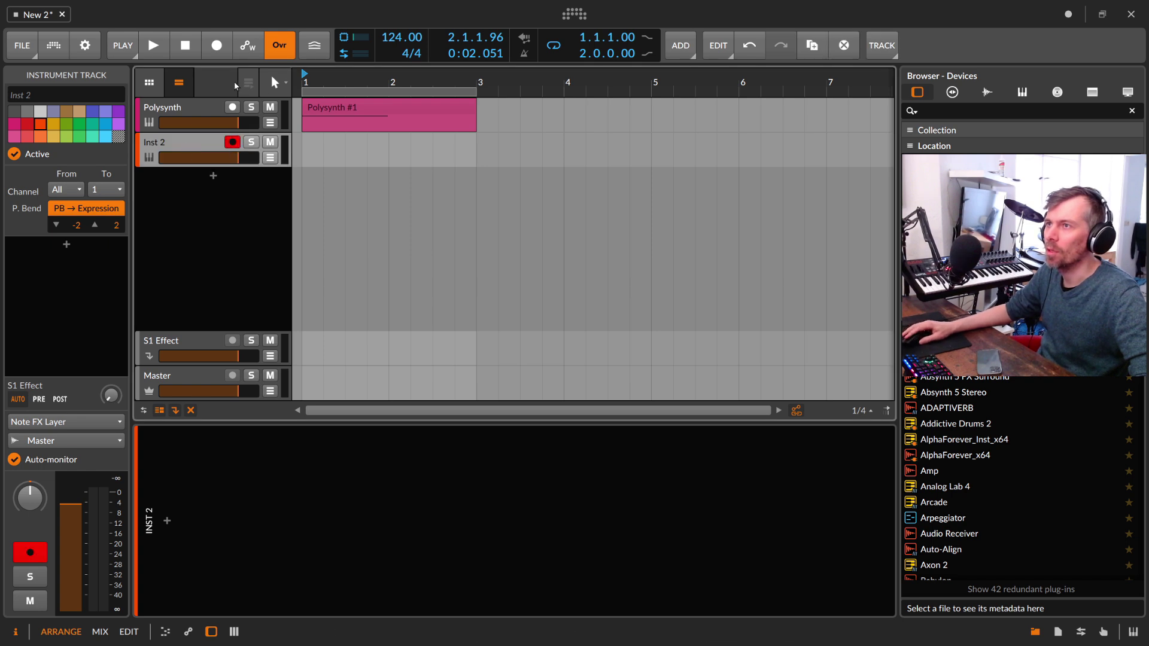
# Try to record the generated notes onto the Inst 2 track and open the recorded clip
pyautogui.click(217, 45)
pyautogui.click(153, 45)
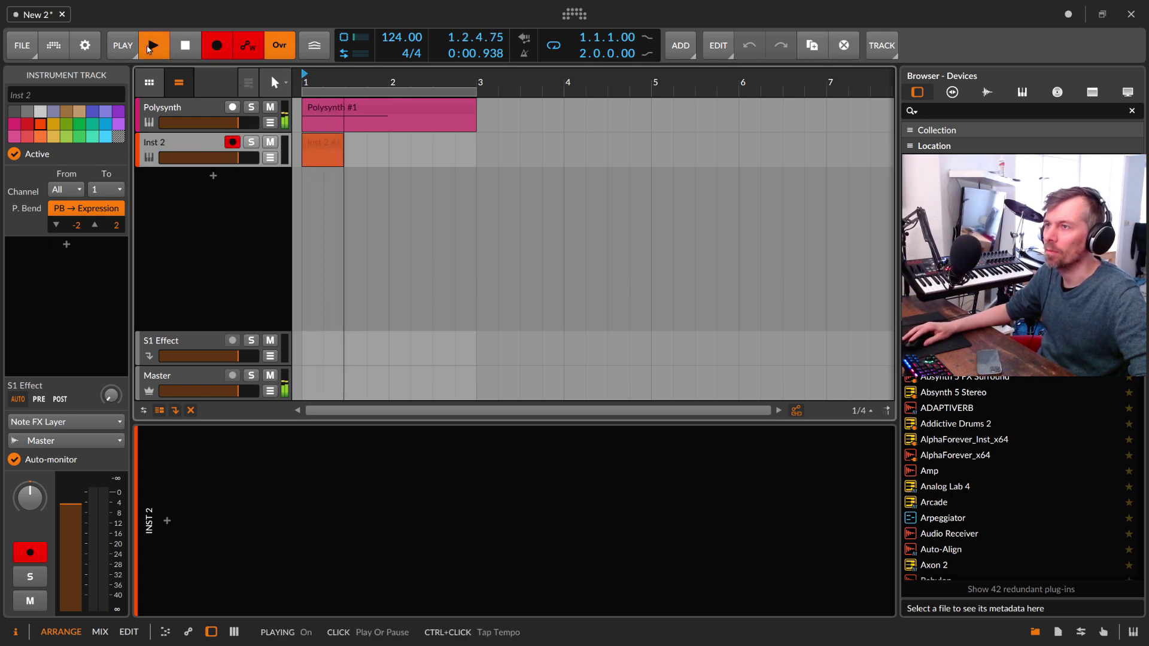
pyautogui.click(184, 45)
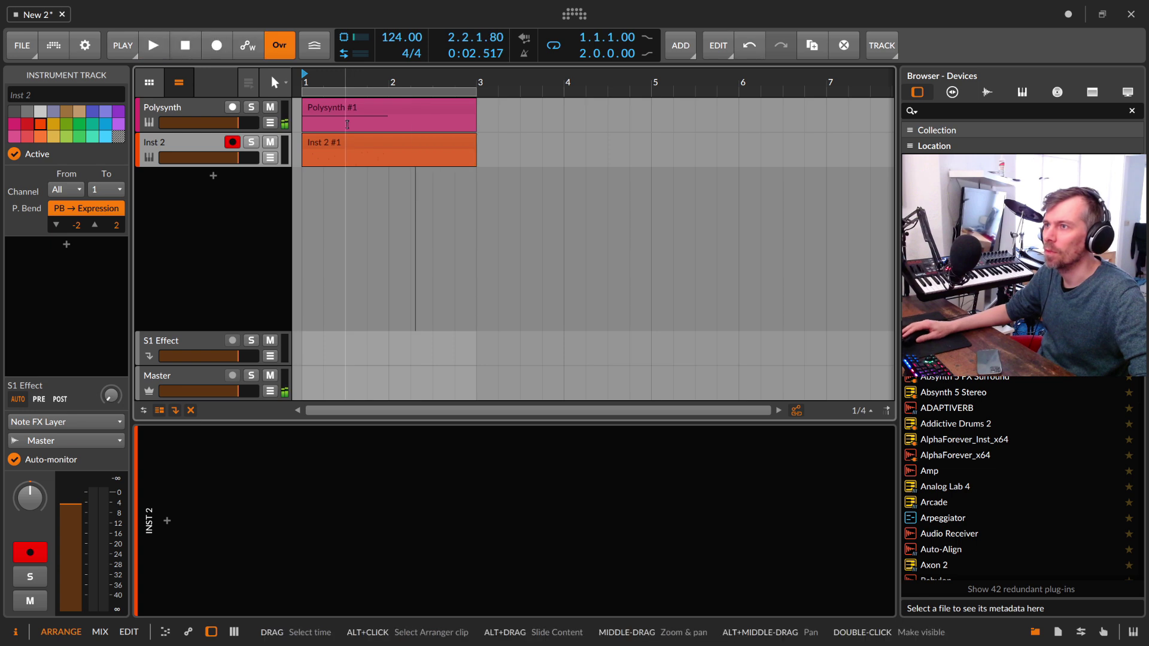
pyautogui.doubleClick(347, 149)
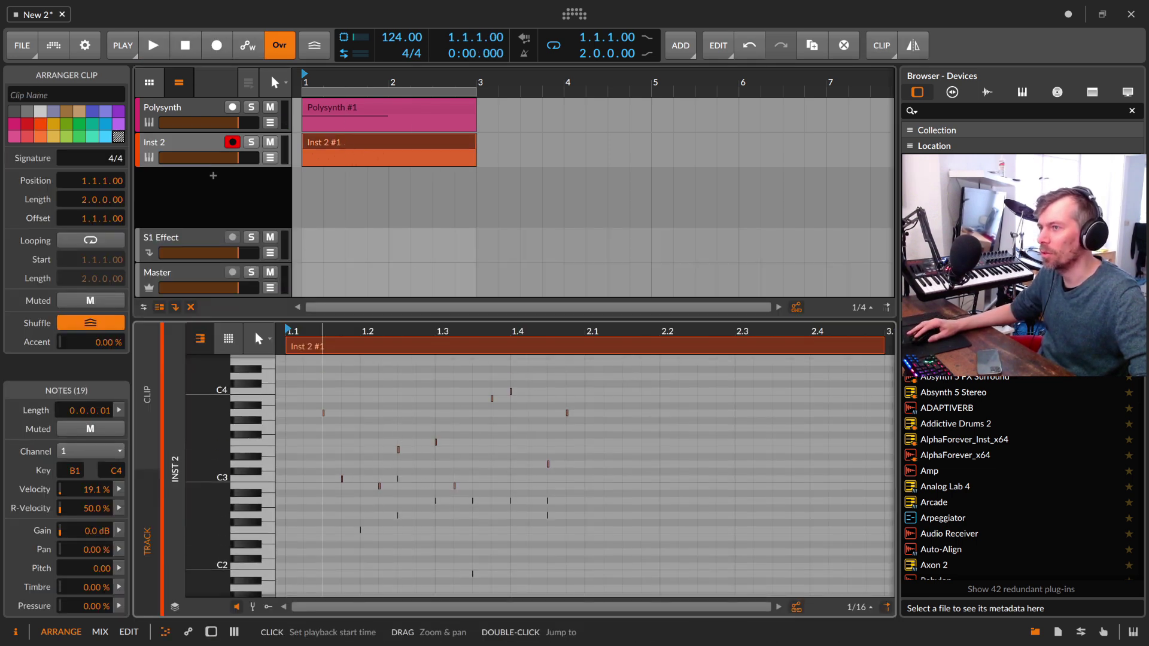
# Raise N.Length on the melody layers in the Polysynth track's Note FX Layer
pyautogui.doubleClick(185, 112)
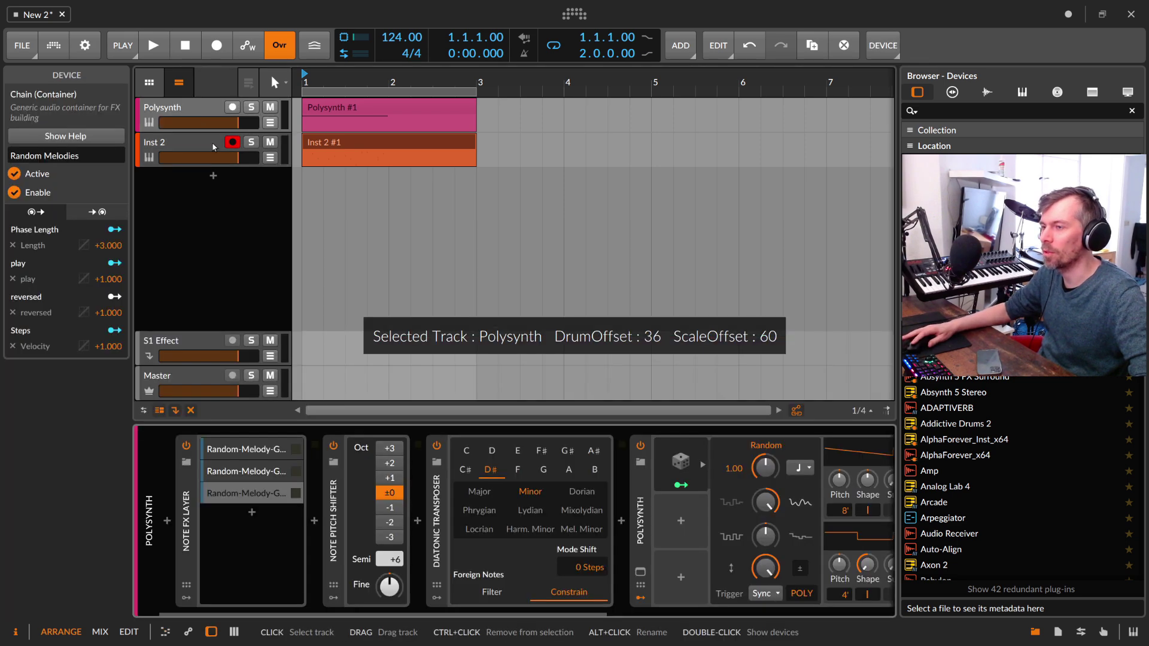
pyautogui.click(285, 494)
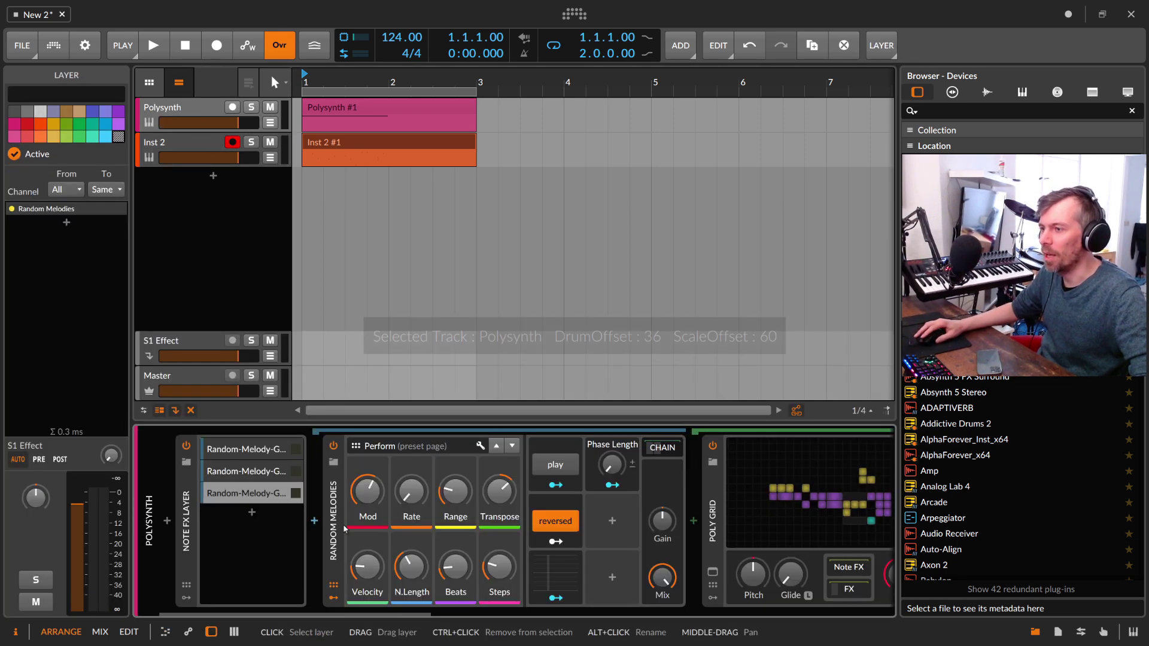
pyautogui.moveTo(407, 571); pyautogui.dragTo(410, 558)
pyautogui.click(282, 472)
pyautogui.click(263, 450)
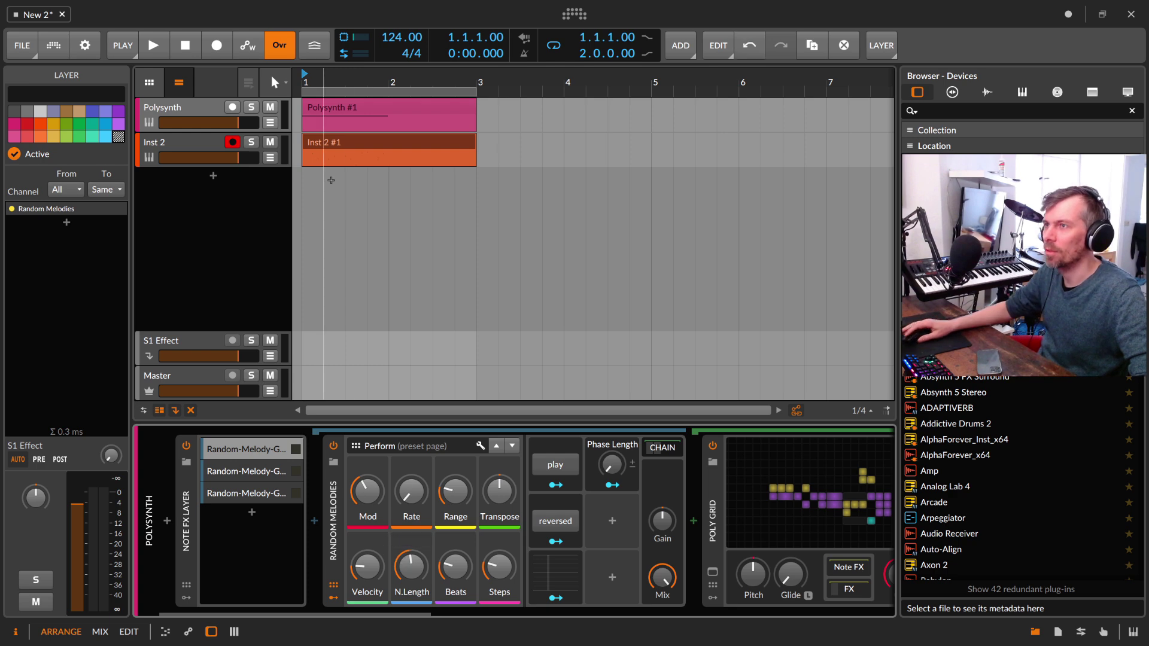
# Replace the Inst 2 clip with a fresh recording of the generated notes and inspect it in the note editor
pyautogui.click(321, 147)
pyautogui.press('Delete')
pyautogui.click(217, 45)
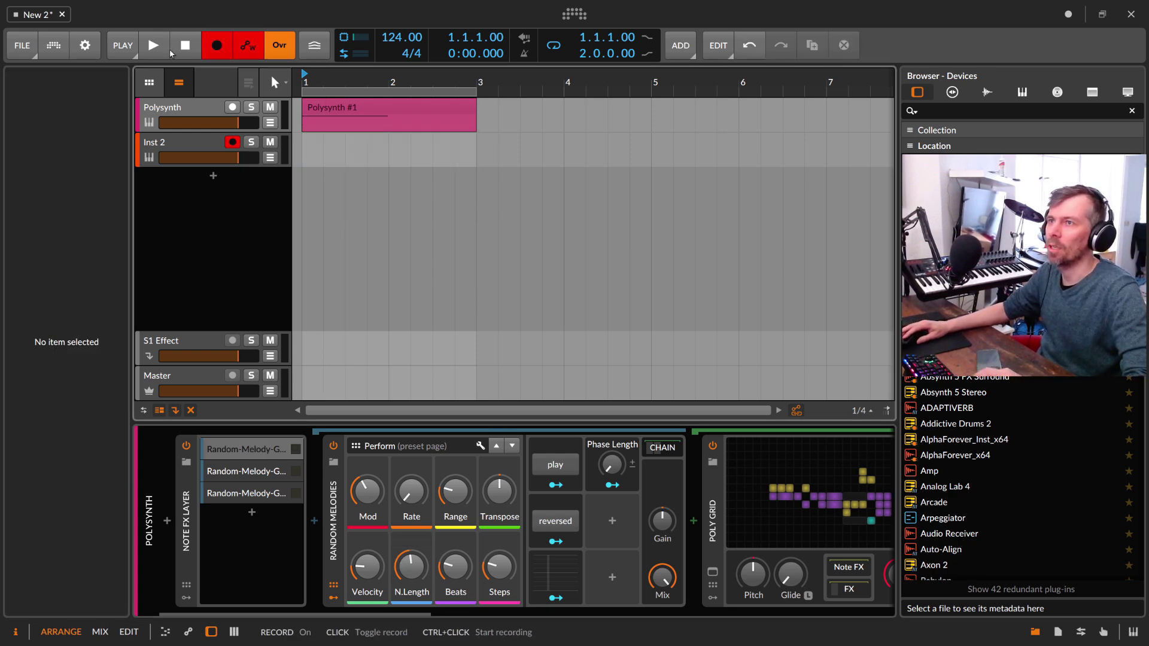
pyautogui.click(162, 48)
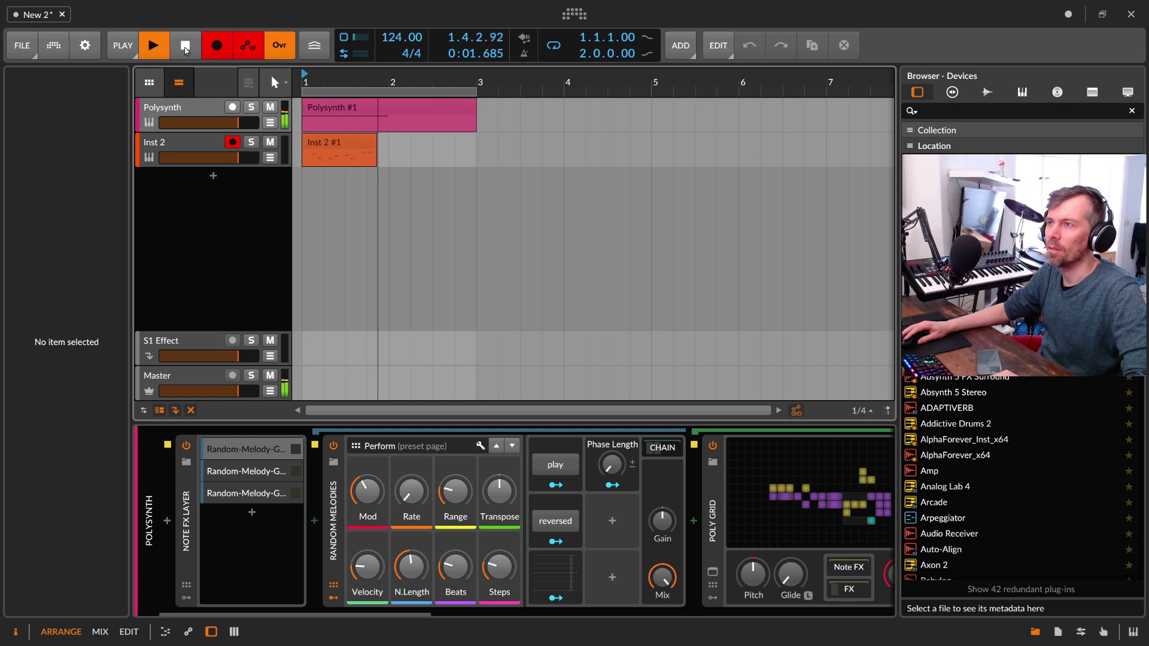
pyautogui.click(185, 45)
pyautogui.doubleClick(347, 149)
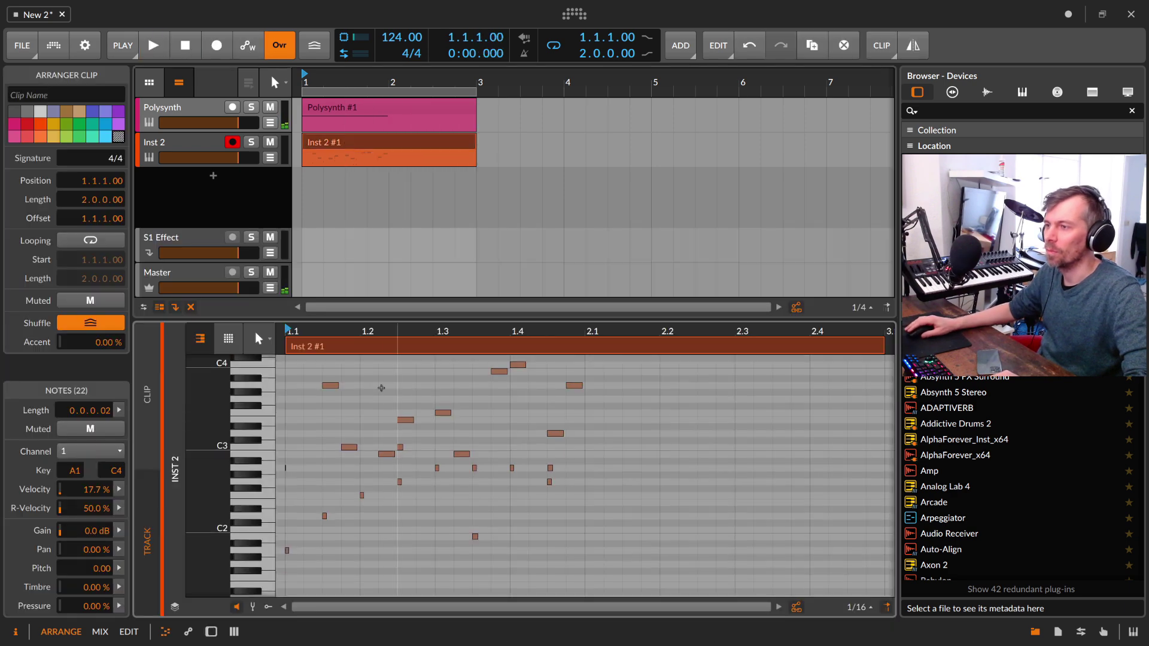
pyautogui.moveTo(339, 331)
pyautogui.mouseDown()
pyautogui.moveTo(344, 359)
pyautogui.moveTo(341, 319)
pyautogui.mouseUp()
pyautogui.click(339, 331)
pyautogui.doubleClick(209, 107)
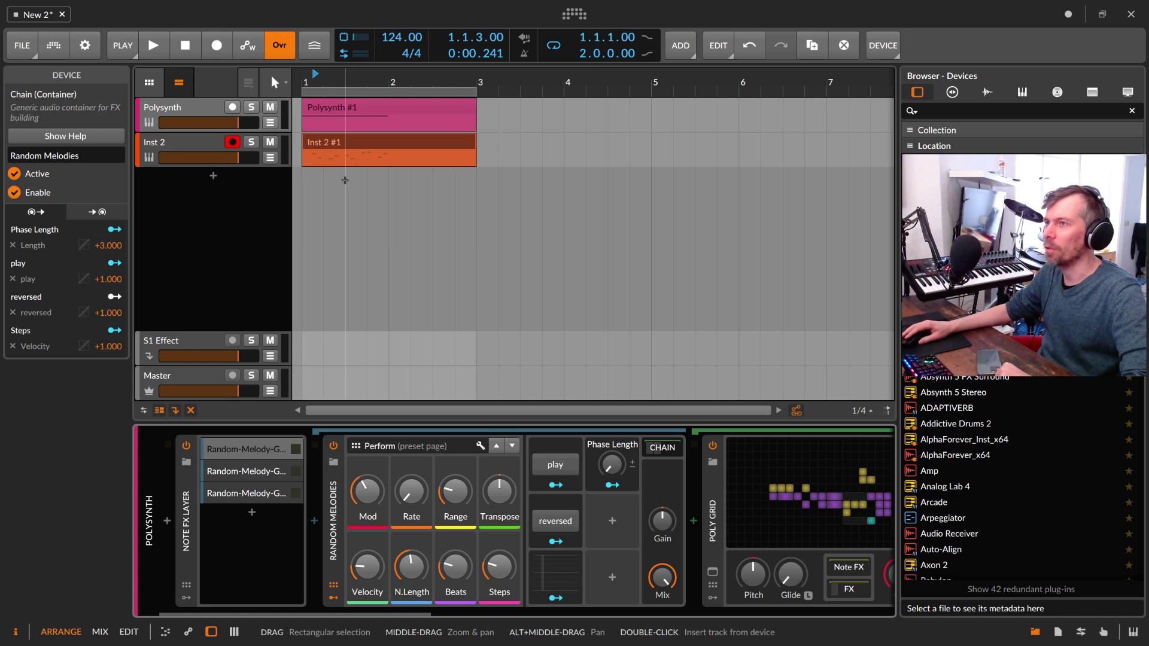
# Delete the Inst 2 track together with its recorded clip
pyautogui.click(330, 149)
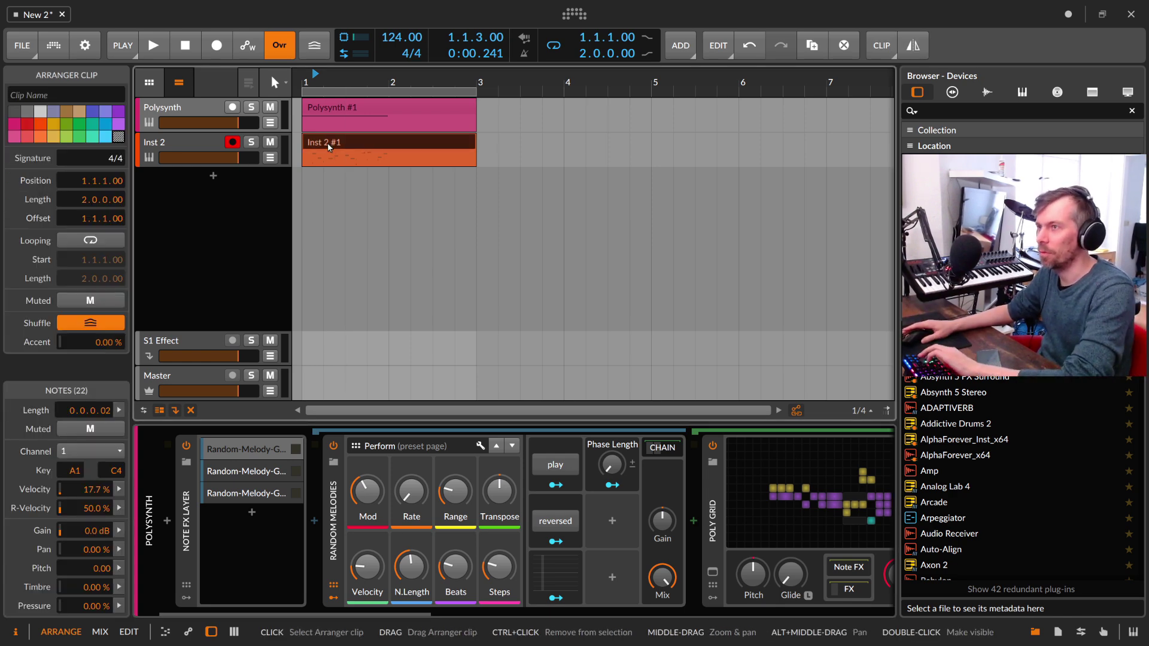
pyautogui.press('space')
pyautogui.click(206, 144)
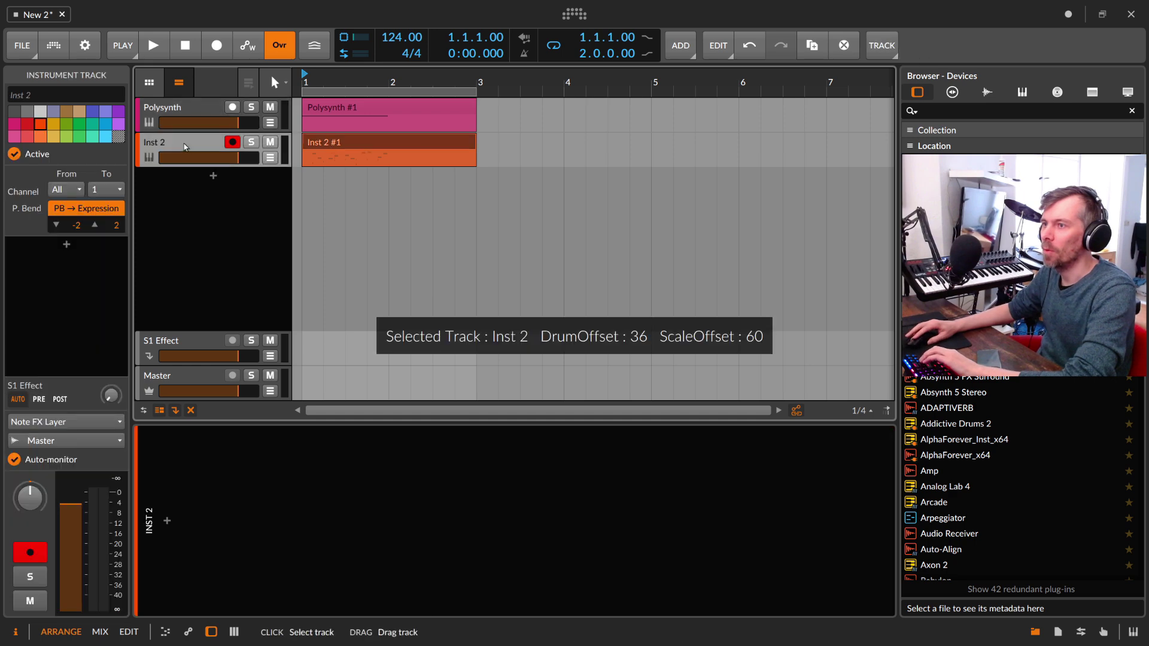
pyautogui.press('Delete')
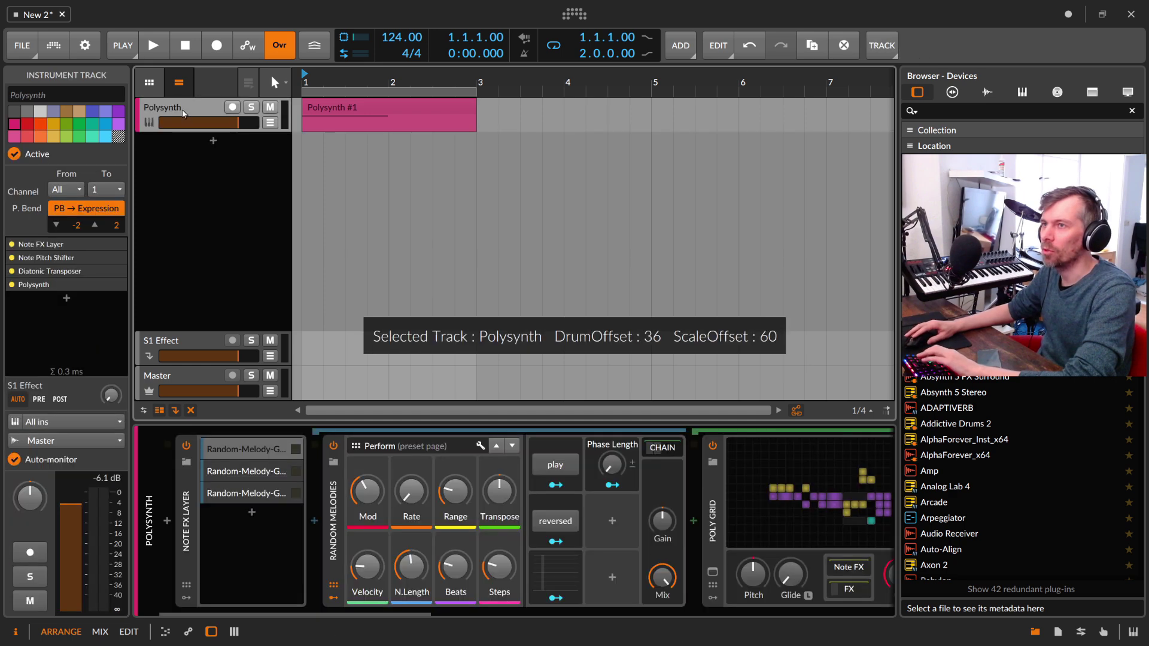
# Remove the Note FX Layer, Note Pitch Shifter and Diatonic Transposer from the Polysynth track, leaving only the Polysynth device
pyautogui.click(333, 492)
pyautogui.click(192, 516)
pyautogui.press('Delete')
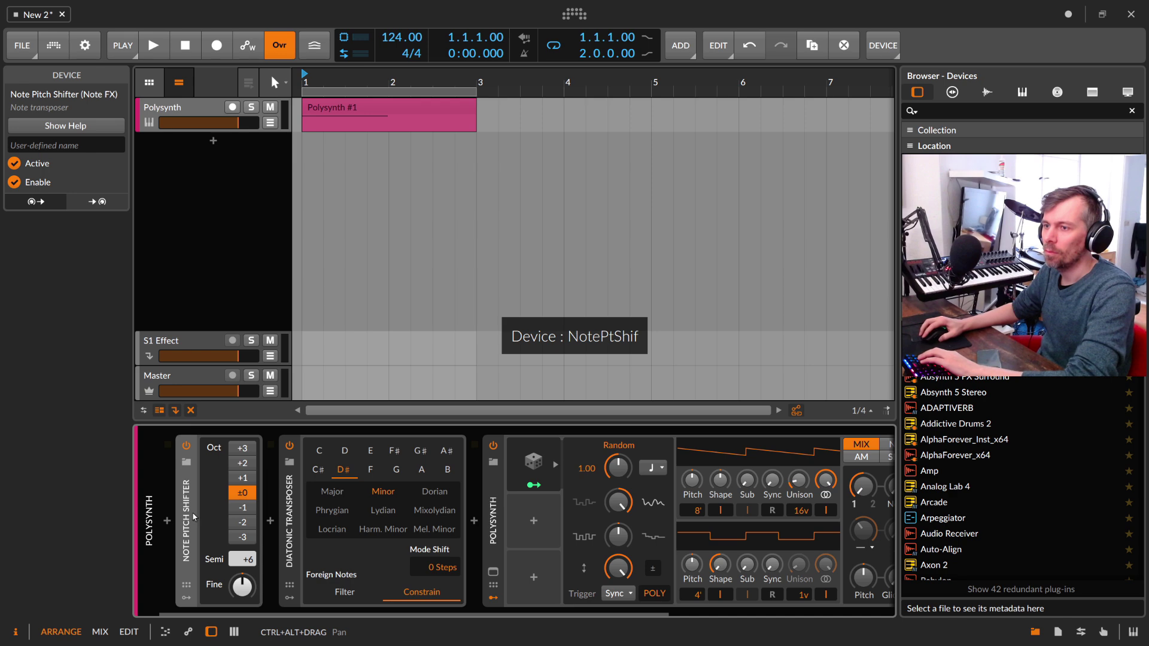
pyautogui.press('Delete')
pyautogui.click(191, 518)
pyautogui.press('Delete')
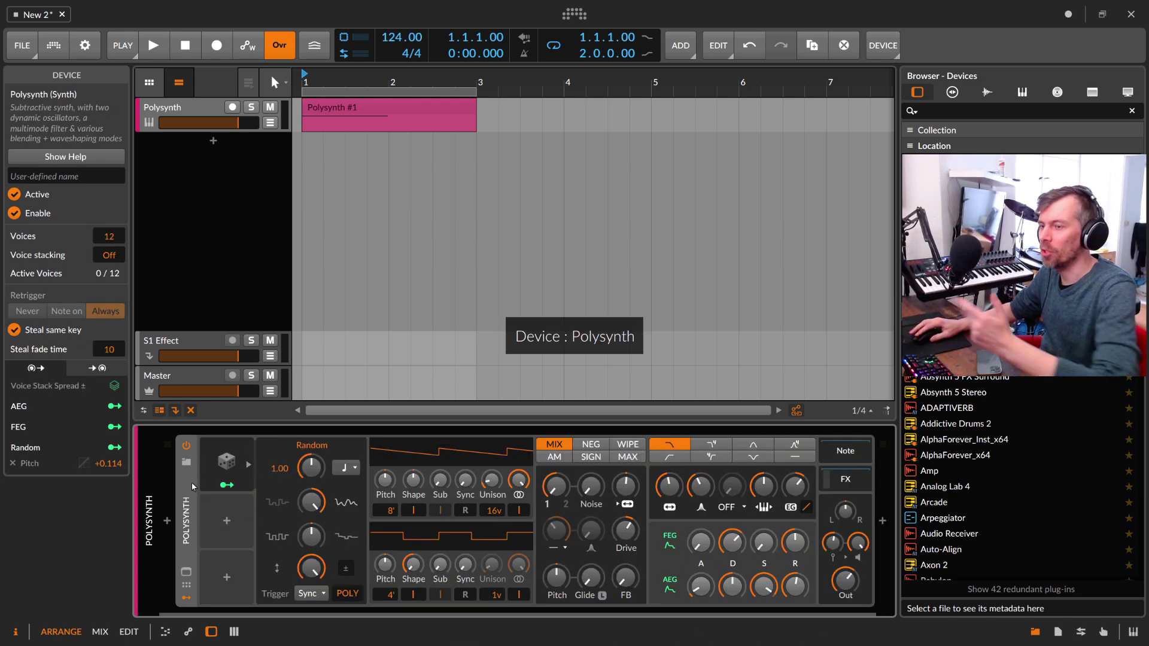
# Insert the Random-Melody-Generator preset in front of the Polysynth device
pyautogui.click(168, 521)
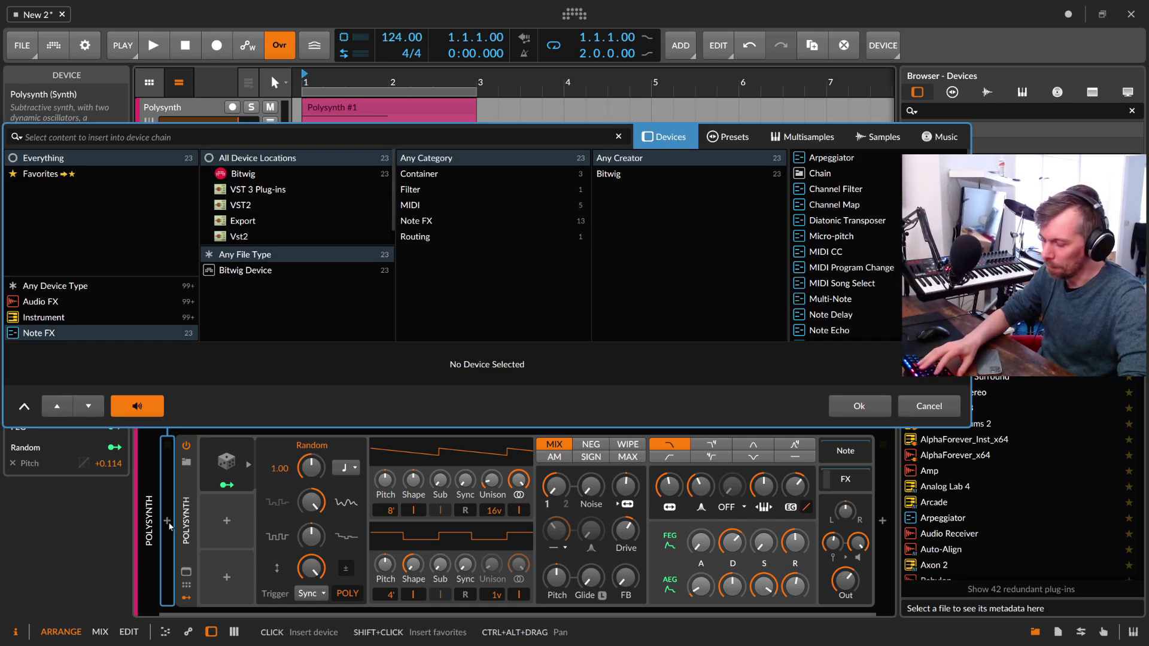
pyautogui.write('rand')
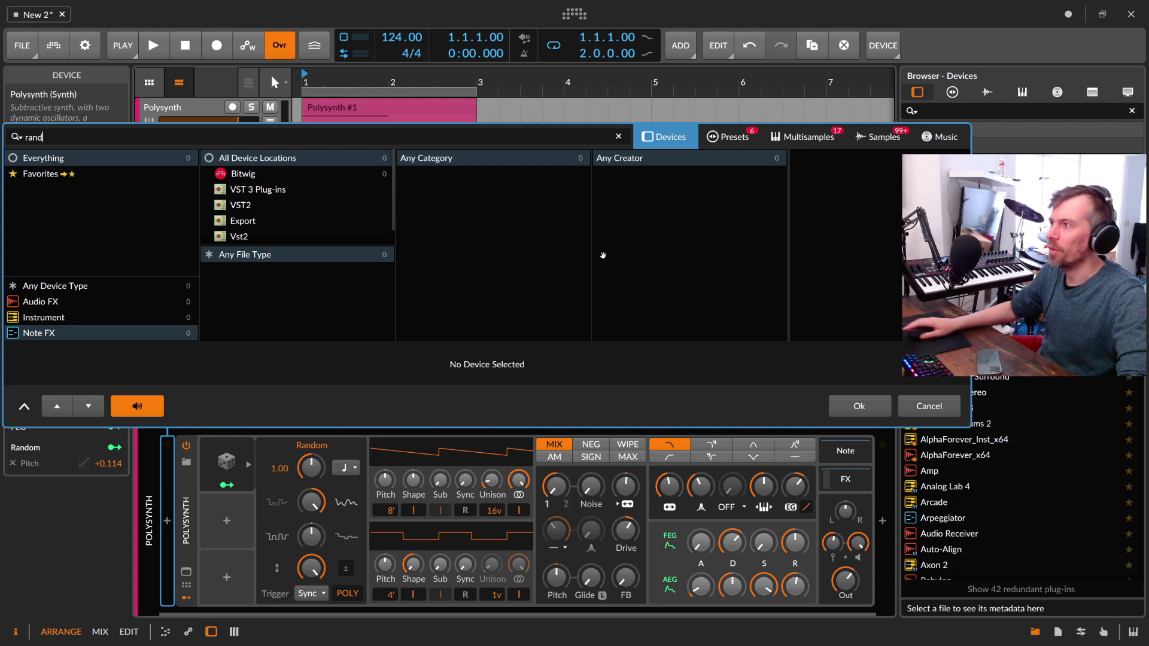
pyautogui.click(725, 141)
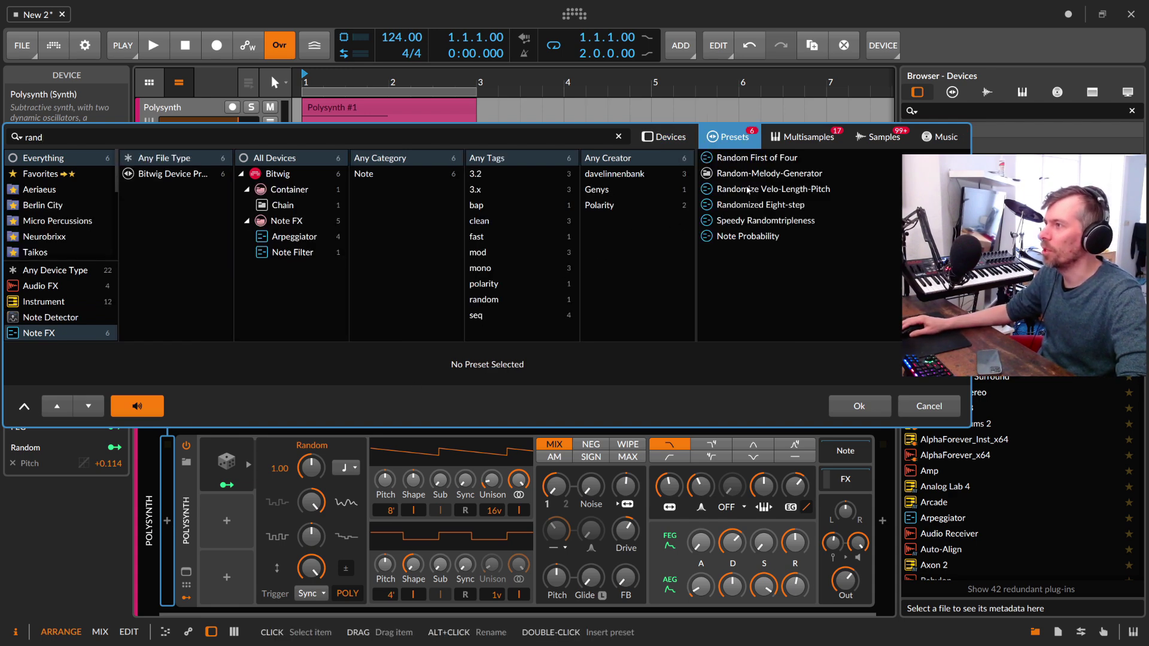
pyautogui.doubleClick(745, 176)
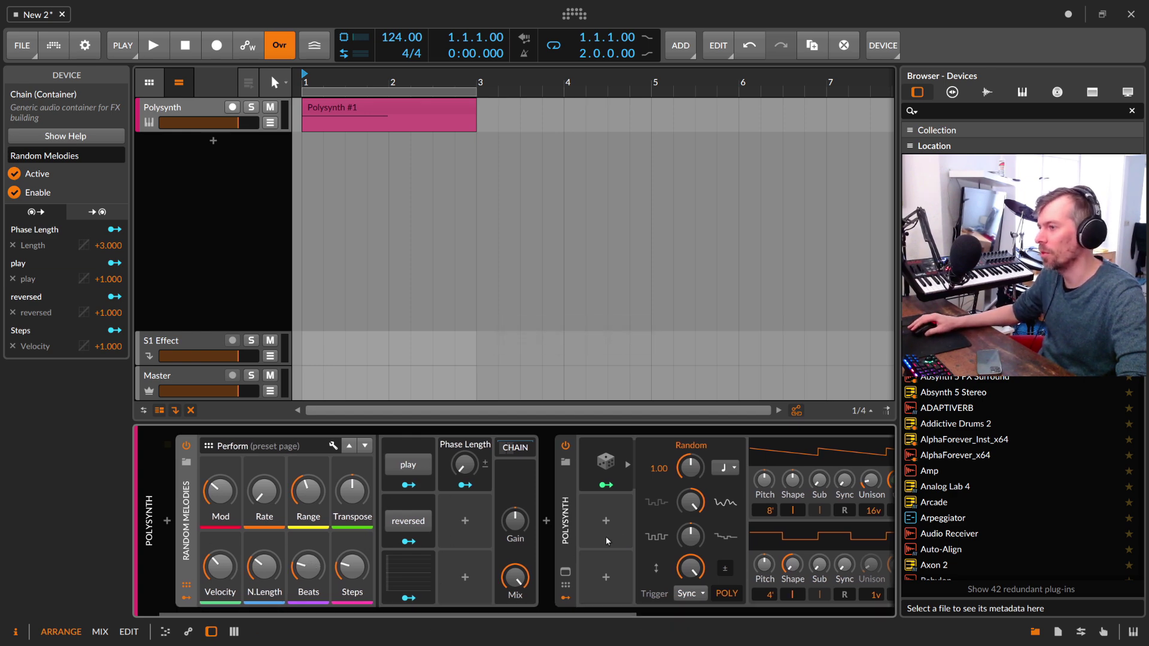
# Examine the Poly Grid, its Grid Note Out FX and the Note Receiver inside the Random Melodies chain
pyautogui.click(569, 527)
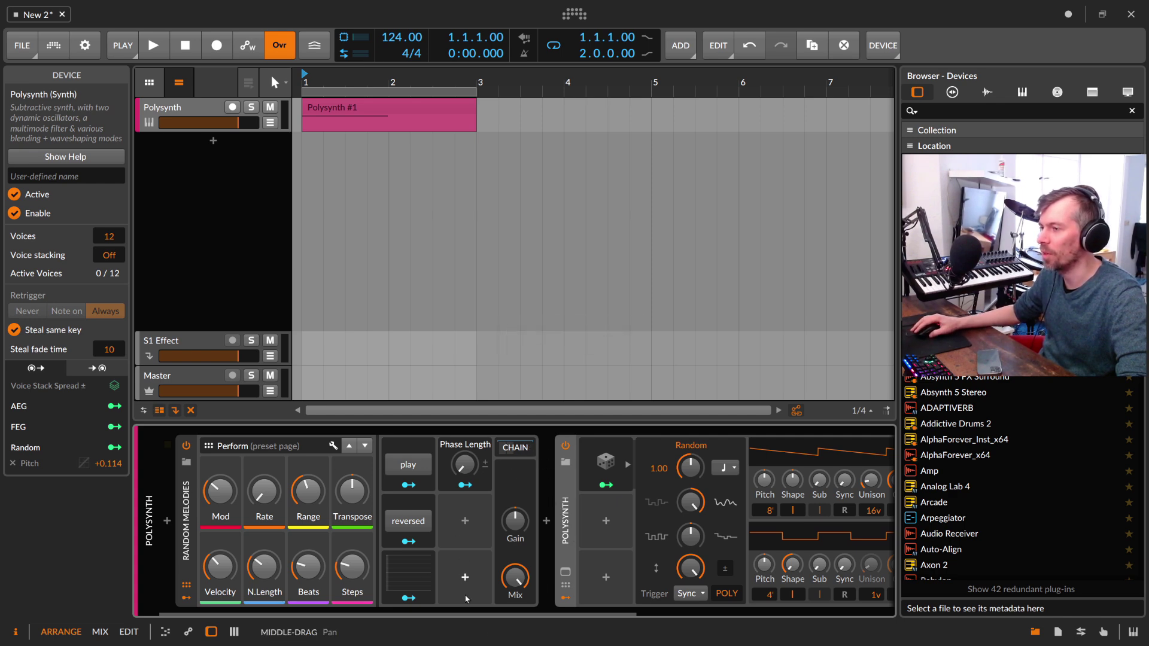
pyautogui.scroll(-2, 466, 493)
pyautogui.click(432, 452)
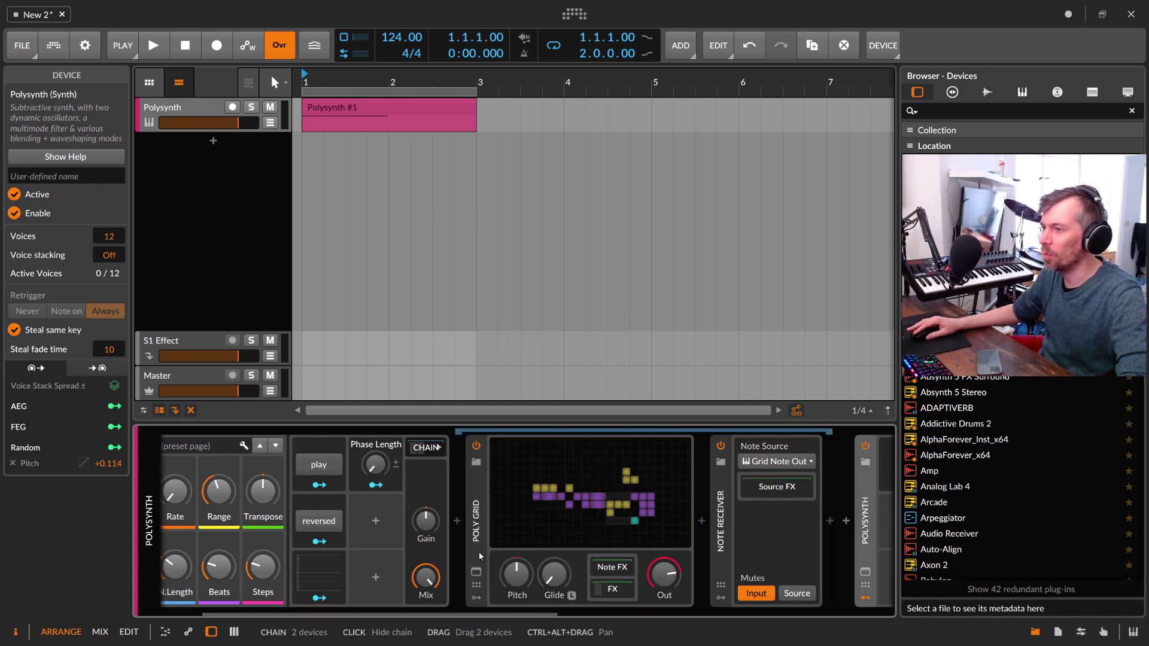
pyautogui.scroll(-3, 457, 602)
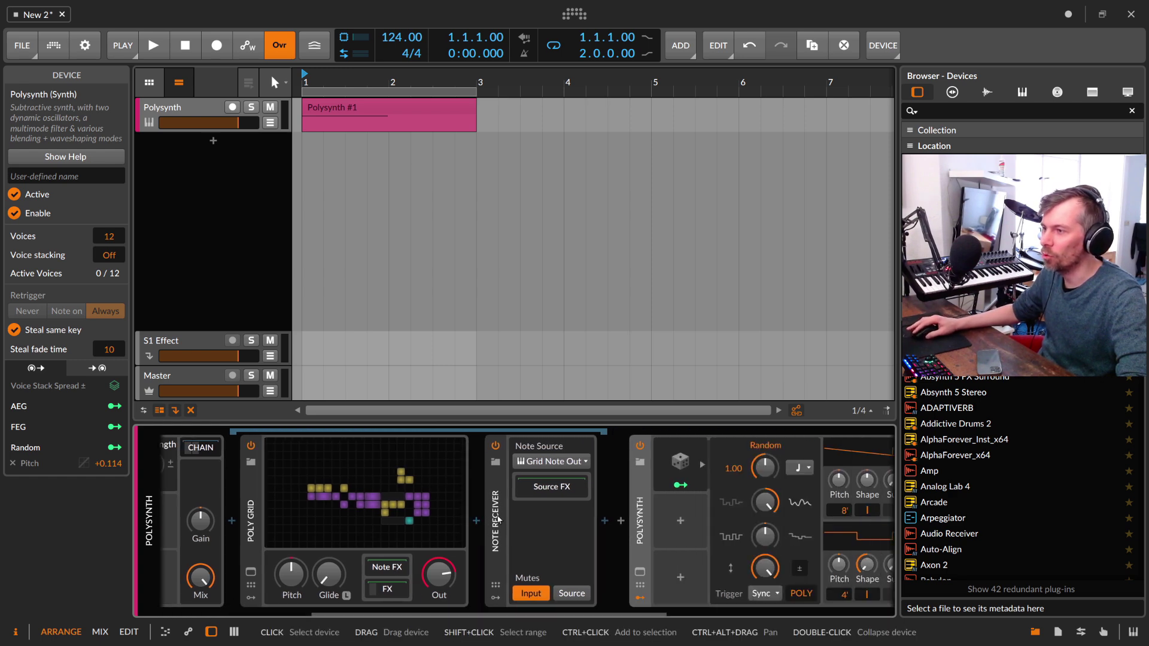
pyautogui.click(497, 545)
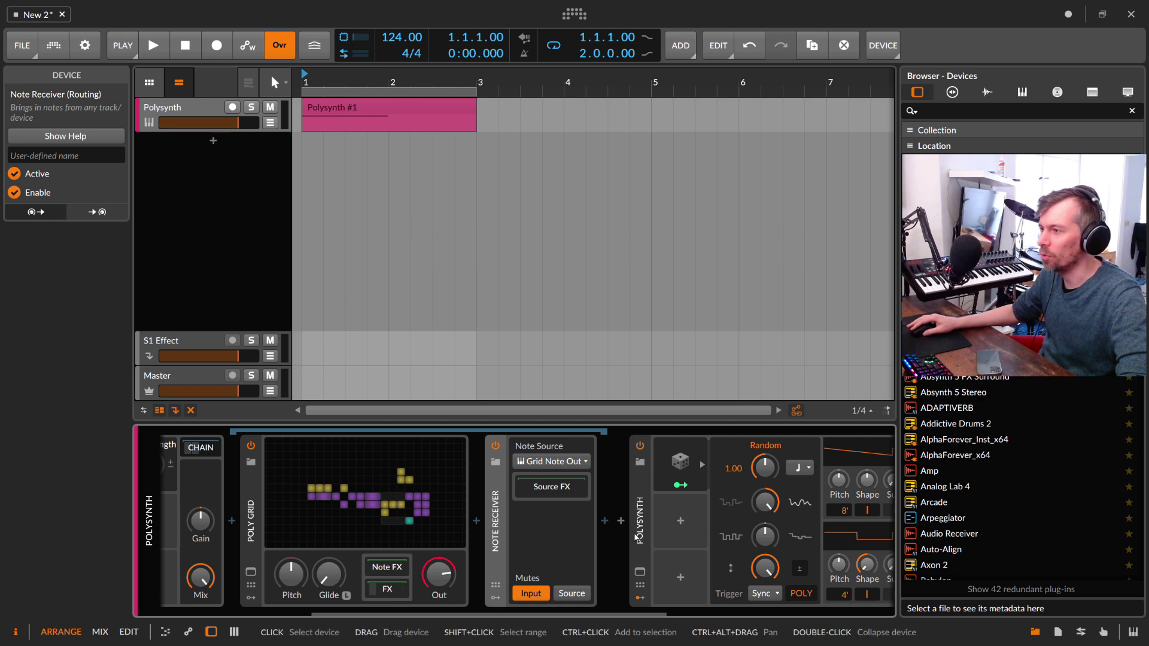
pyautogui.click(393, 591)
pyautogui.moveTo(405, 613); pyautogui.dragTo(444, 614)
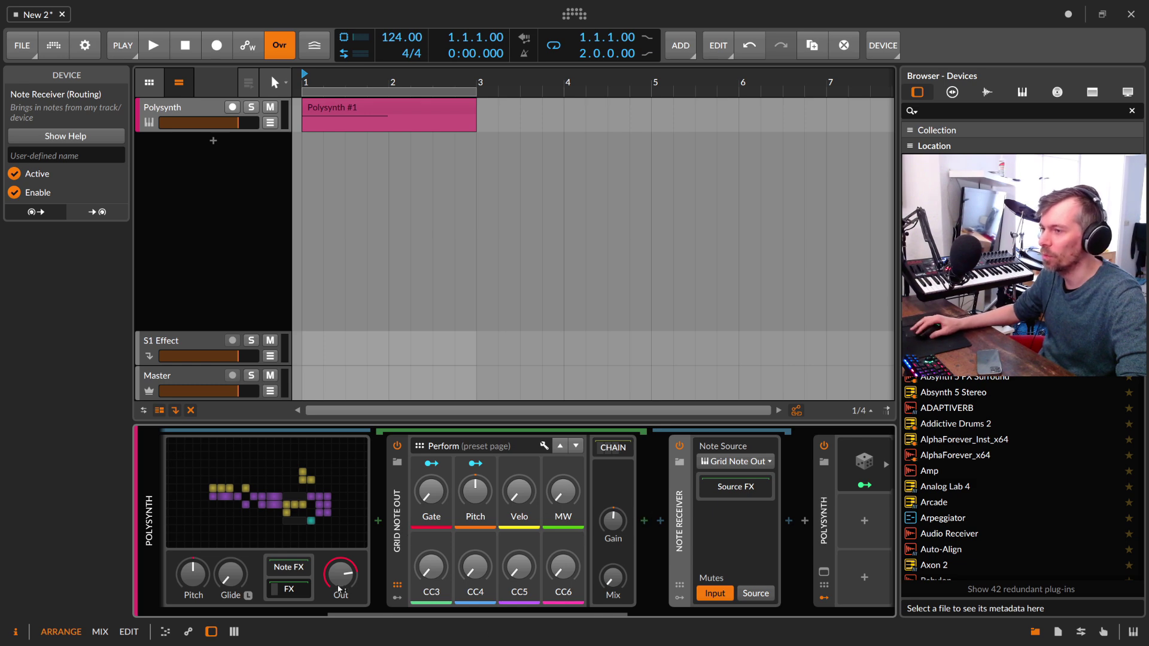
pyautogui.click(300, 594)
pyautogui.moveTo(387, 616); pyautogui.dragTo(318, 615)
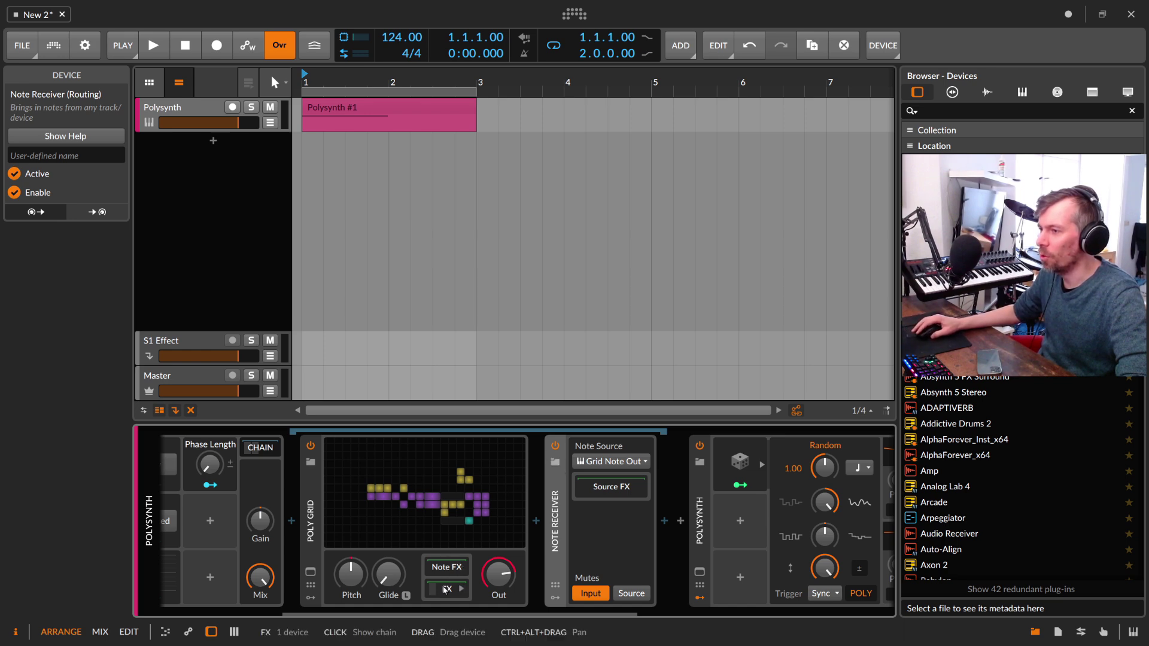
# Toggle the Note Receiver's Input mute off and back on in the Random Melodies chain, and collapse the chain
pyautogui.hscroll(-5, 406, 603)
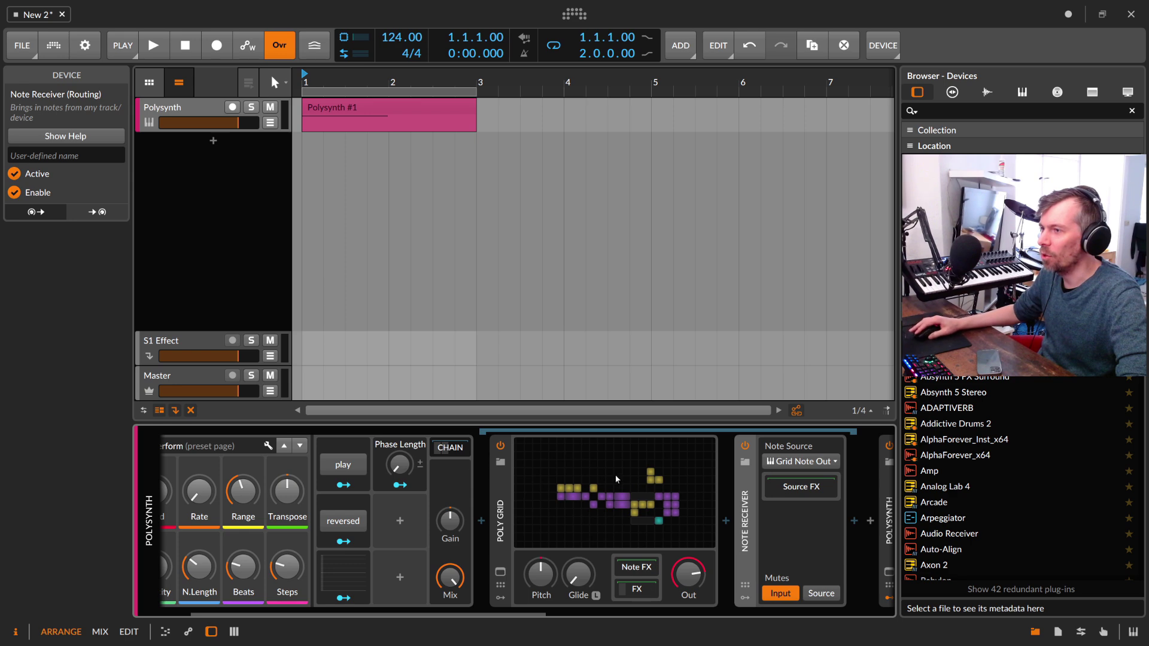
pyautogui.click(453, 447)
pyautogui.hscroll(-2, 434, 609)
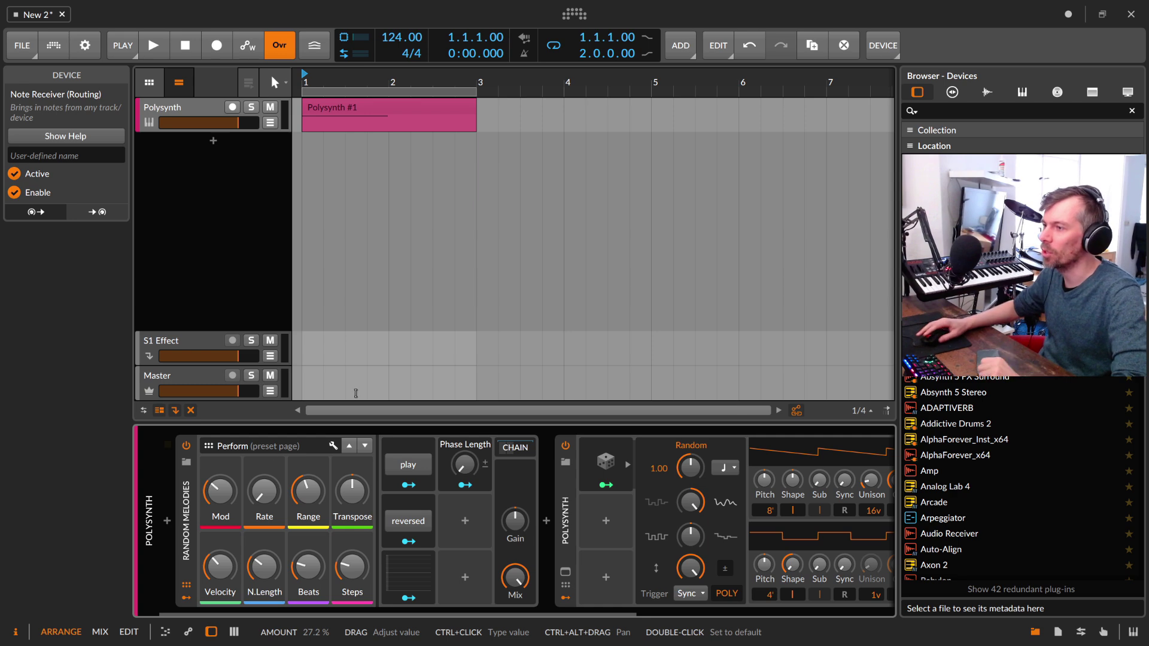
pyautogui.click(513, 477)
pyautogui.hscroll(3, 599, 568)
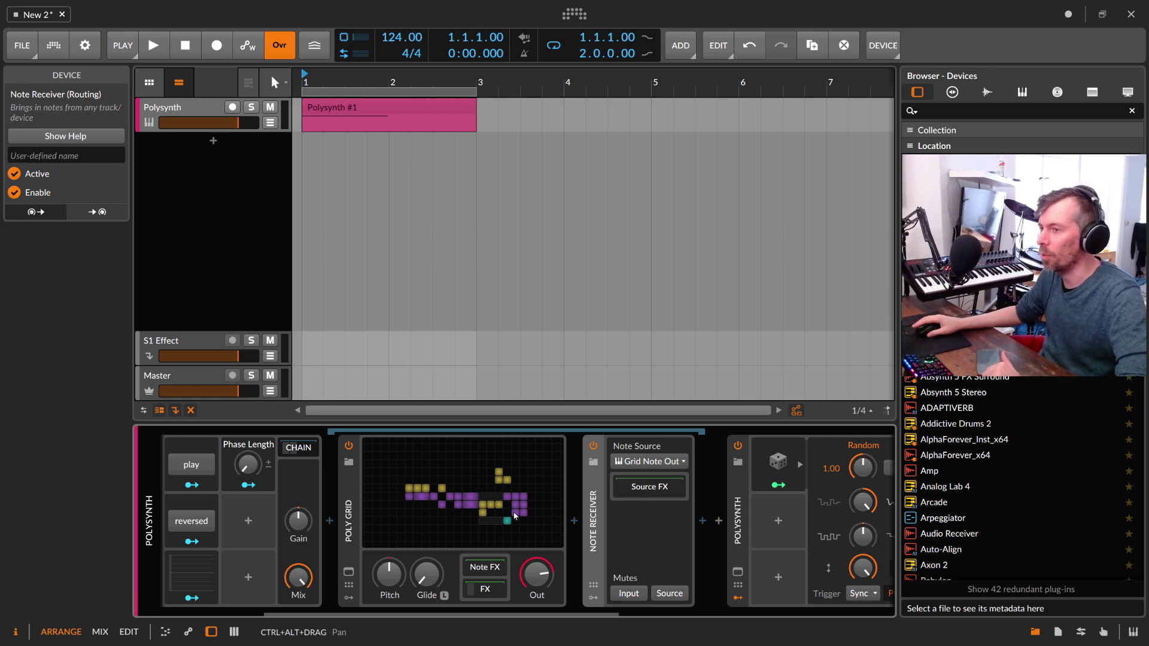
pyautogui.click(643, 589)
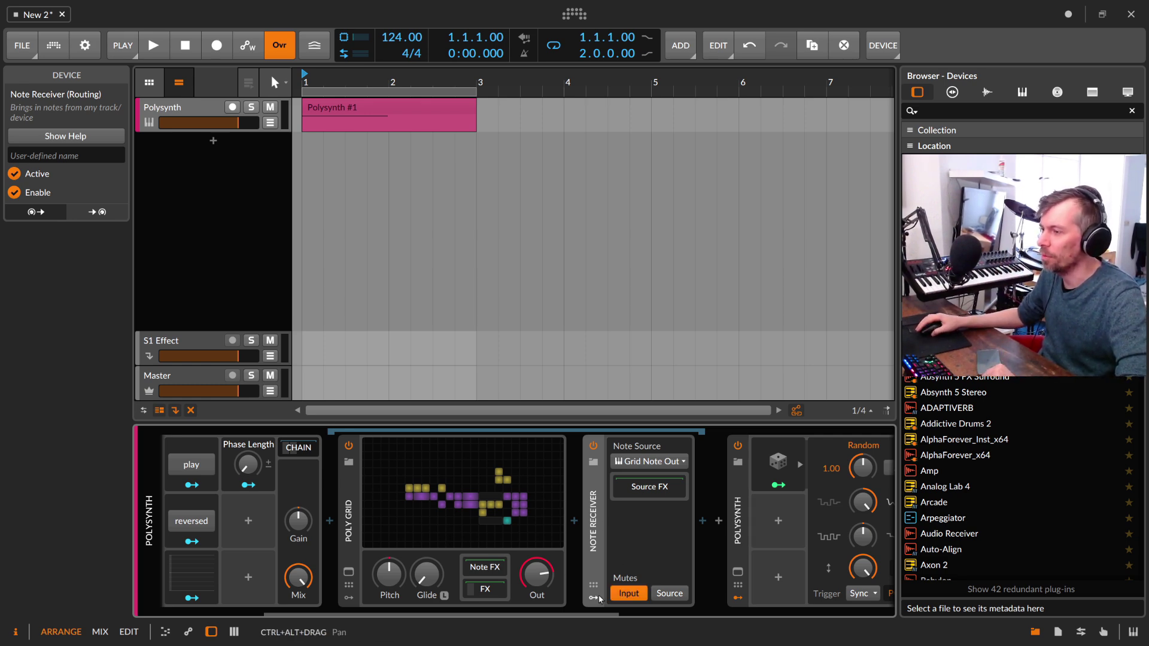
pyautogui.moveTo(587, 614); pyautogui.dragTo(479, 615)
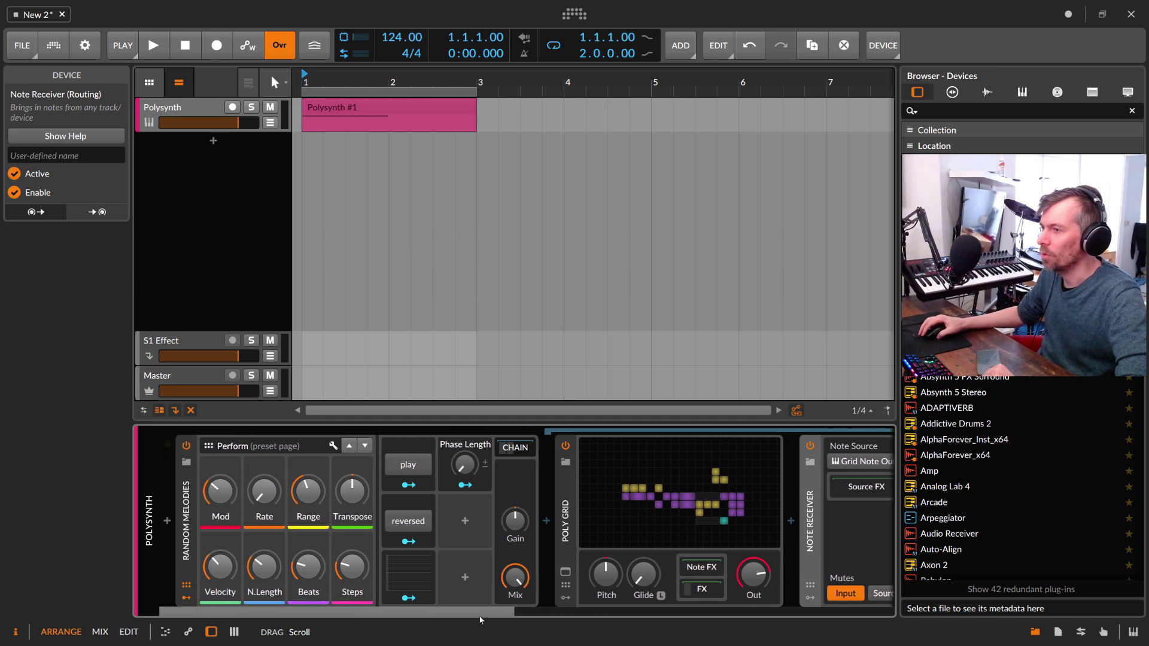
pyautogui.click(513, 449)
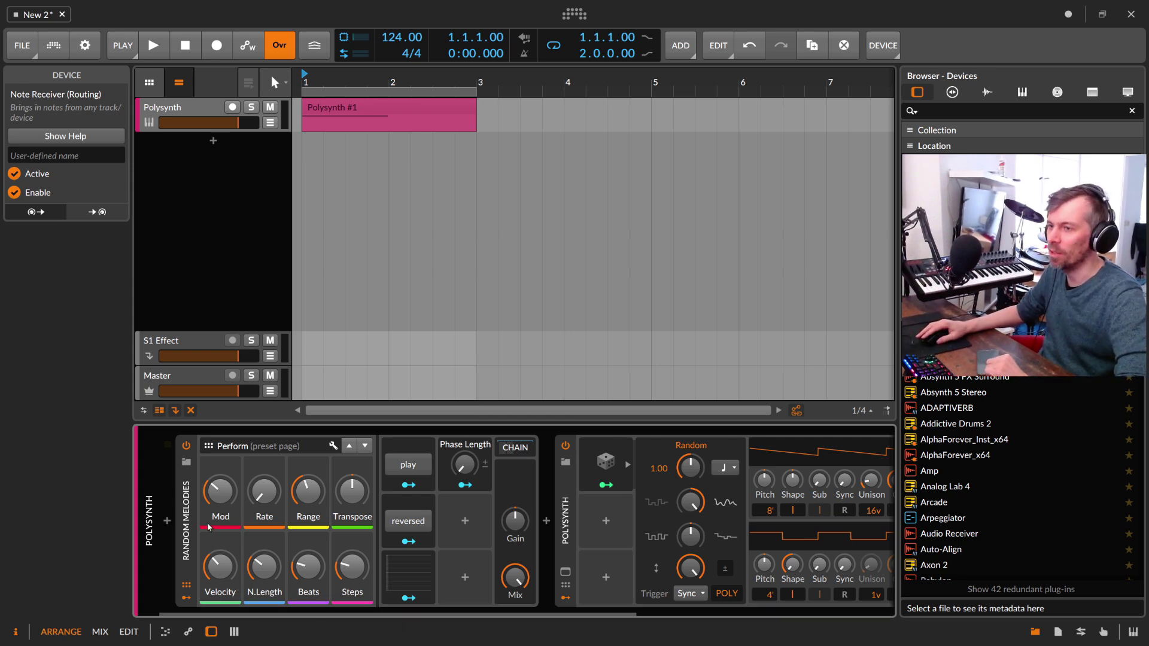
# Replace the Random Melodies device with the Euclidean-Rhythms-Generator preset in front of the Polysynth
pyautogui.click(186, 516)
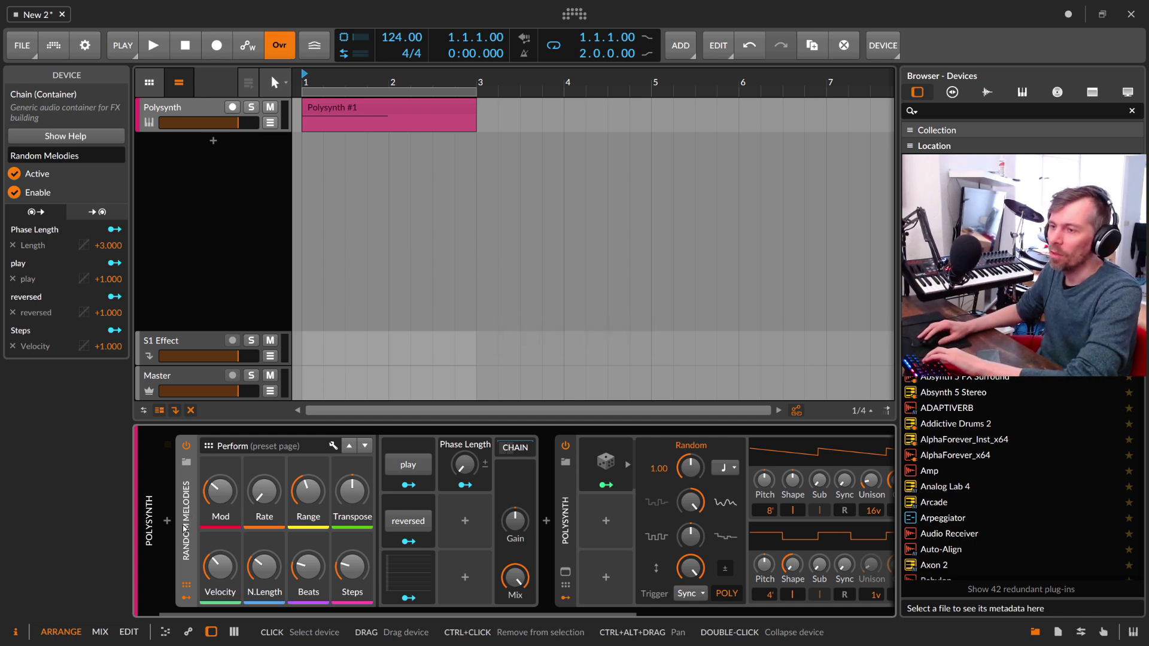
pyautogui.press('Delete')
pyautogui.click(169, 522)
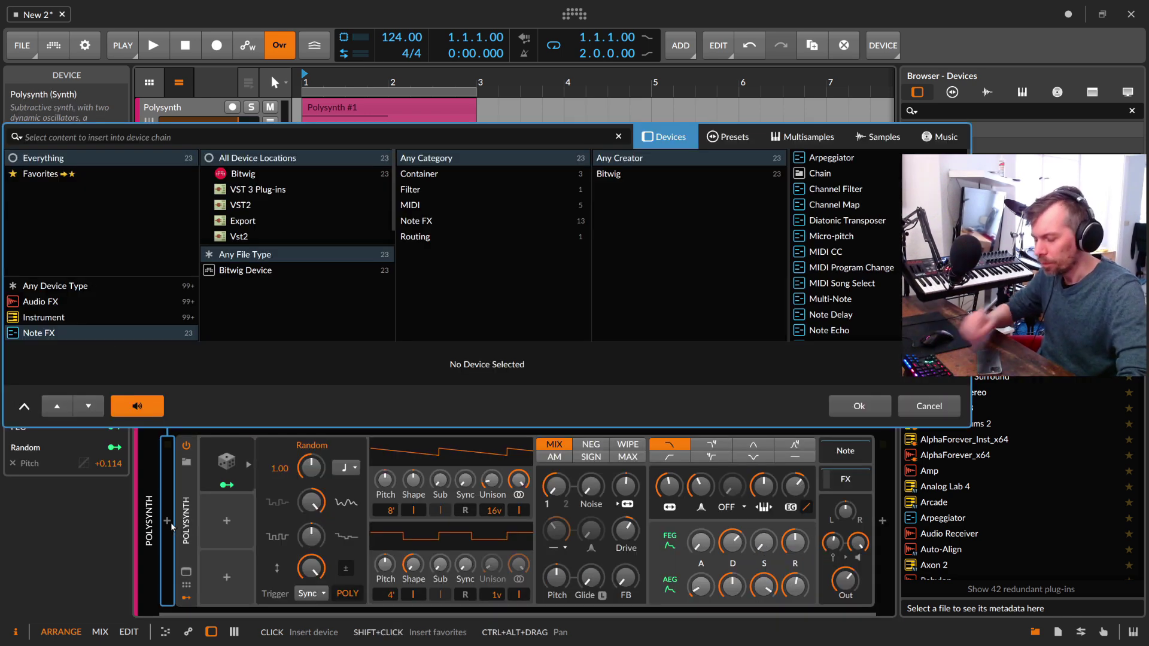
pyautogui.write('e')
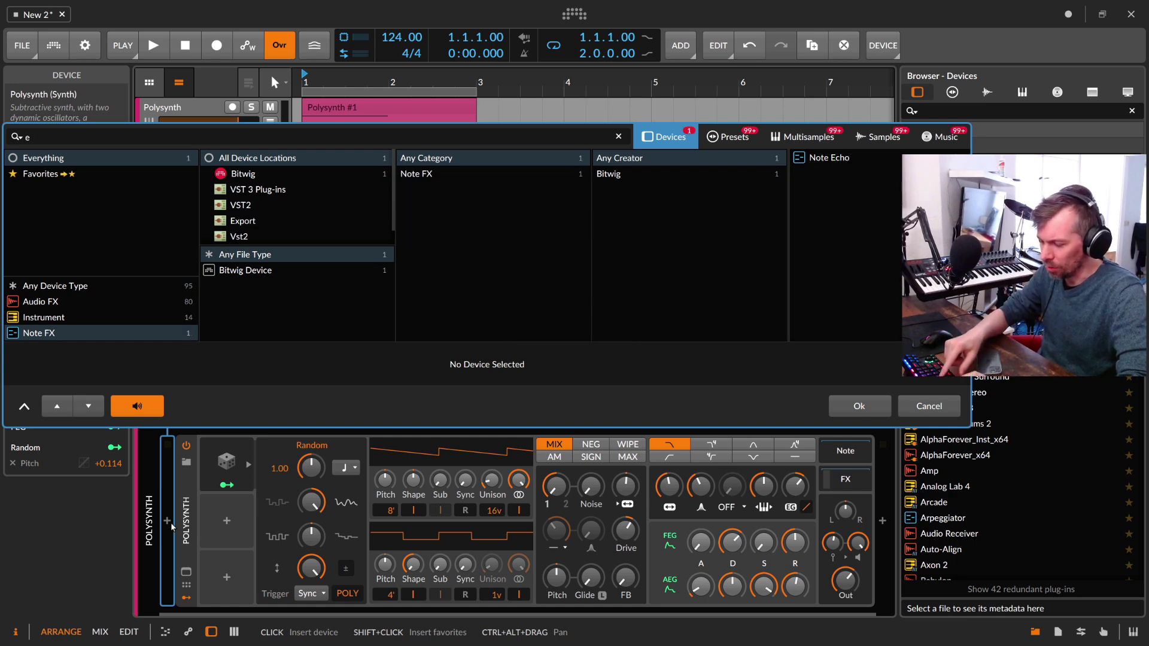
pyautogui.write('uclui')
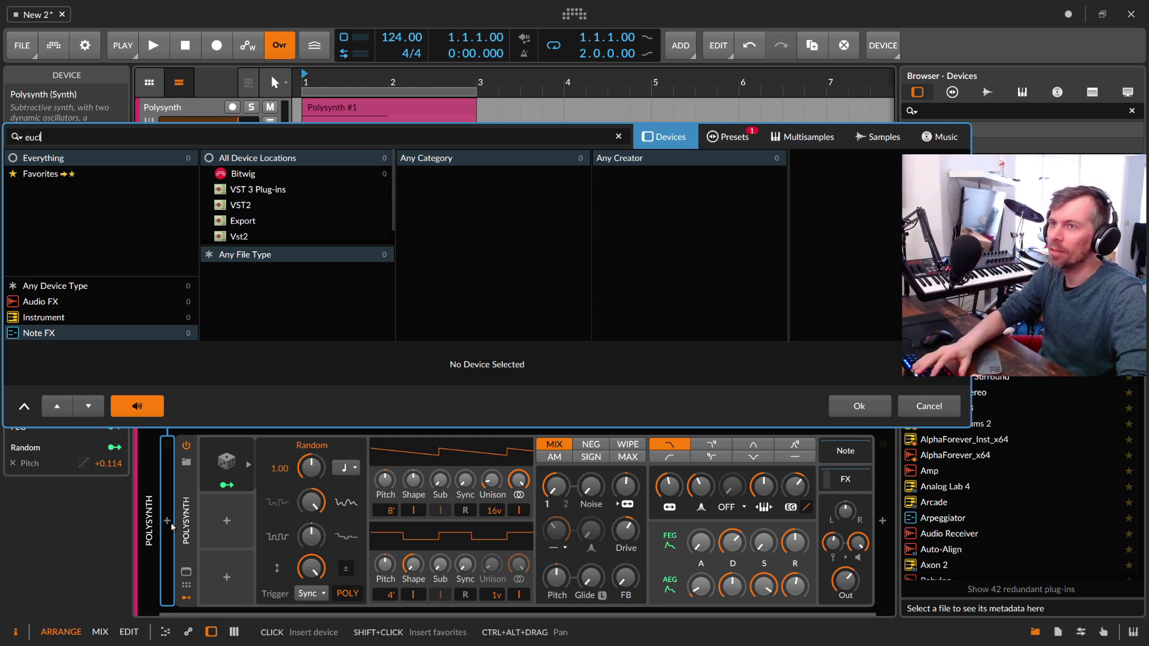
pyautogui.click(727, 136)
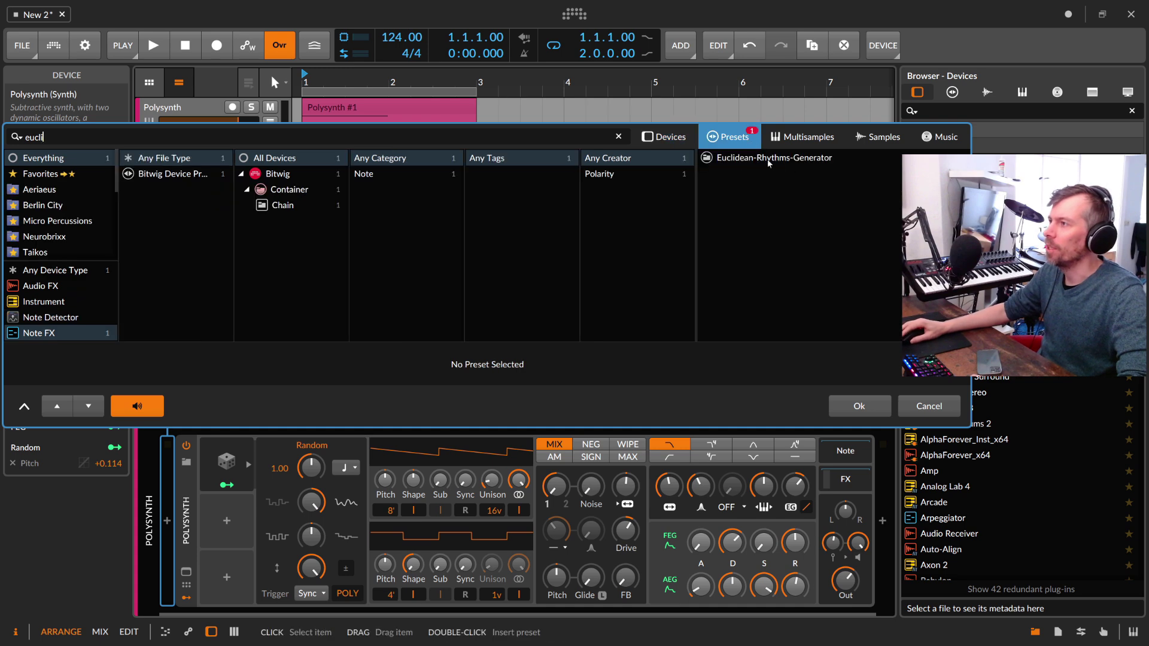
pyautogui.doubleClick(769, 158)
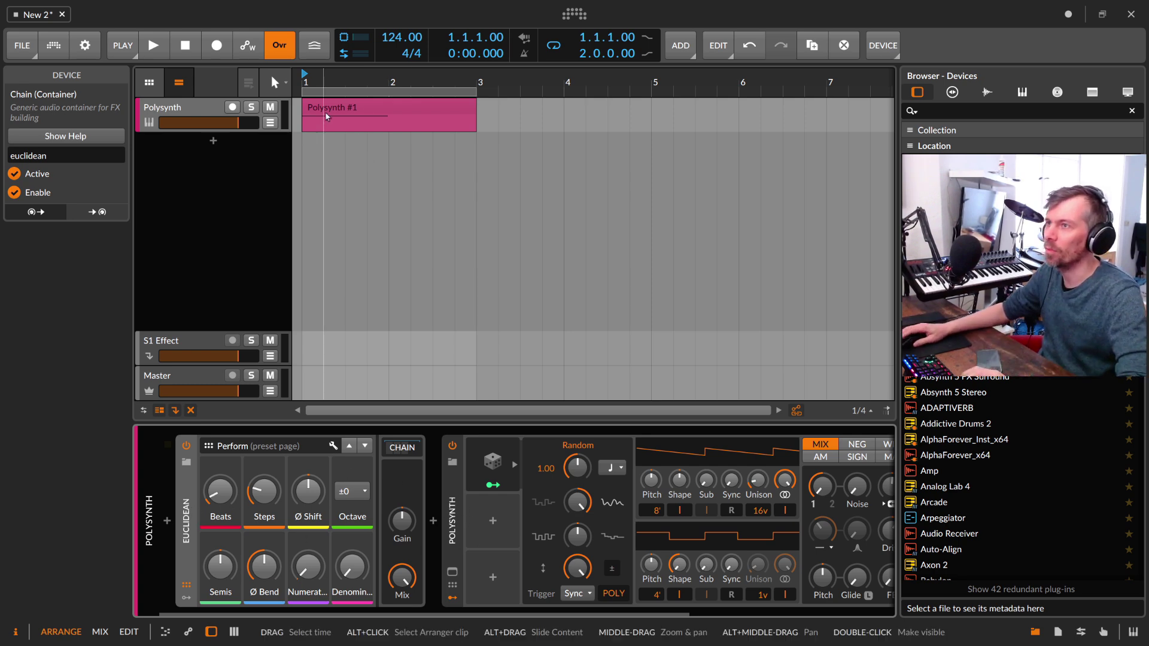
# Play the Polysynth #1 clip through the Euclidean device and raise its Beats
pyautogui.click(347, 118)
pyautogui.press('space')
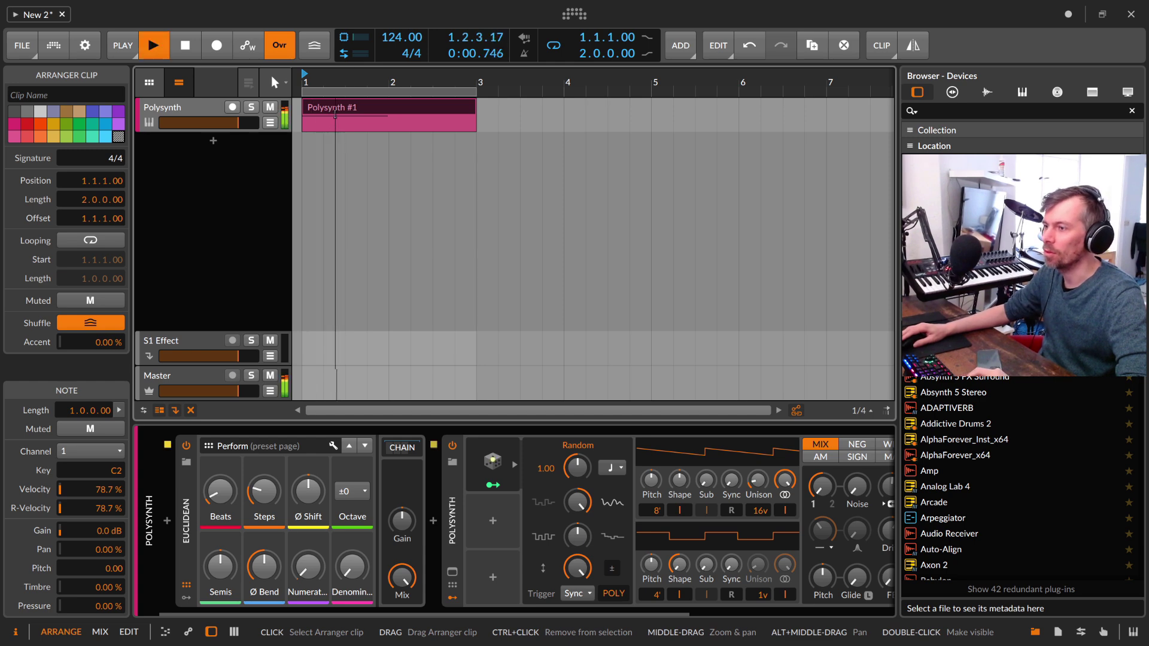
pyautogui.press('space')
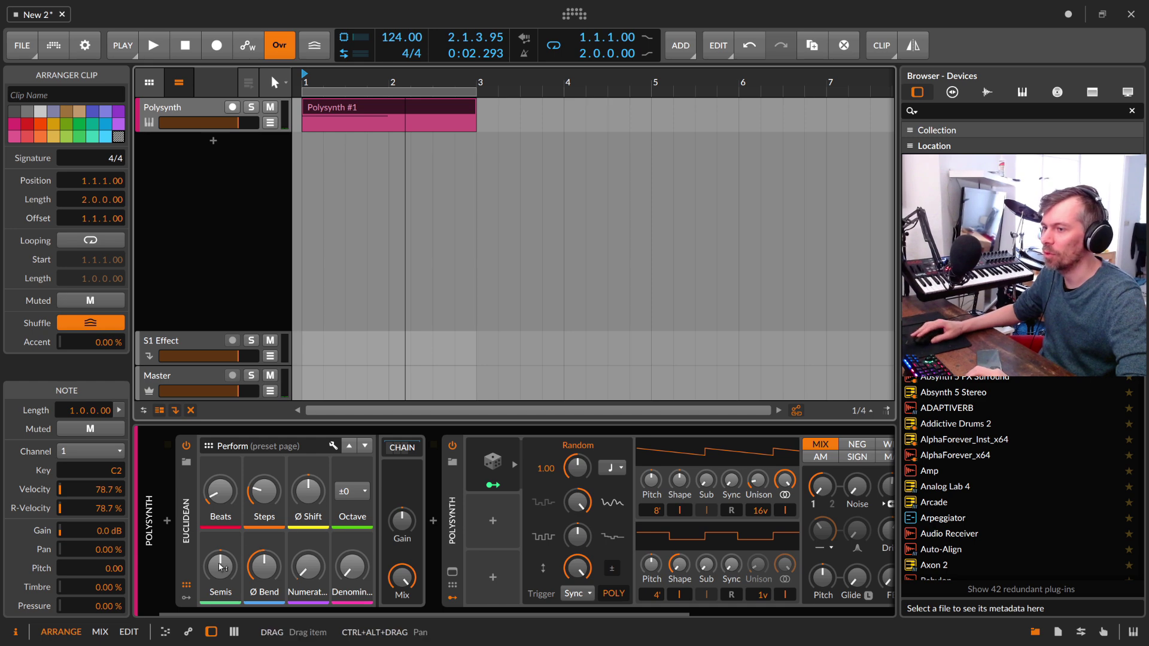
pyautogui.press('space')
pyautogui.scroll(1, 221, 493)
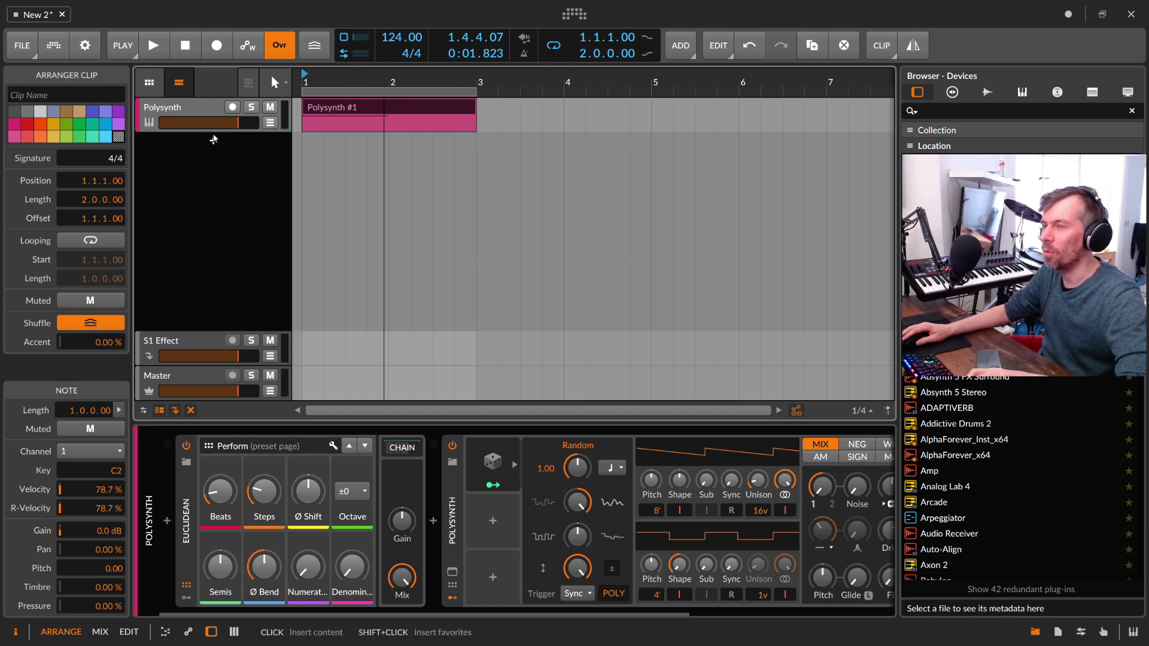
pyautogui.click(193, 498)
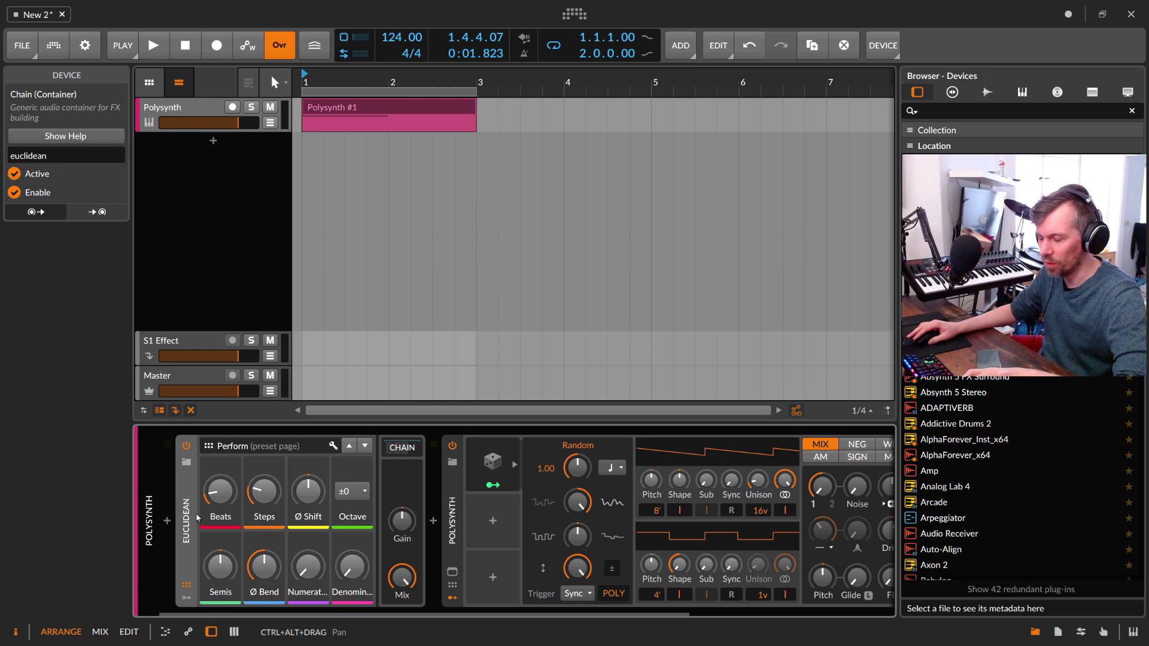
# Wrap the Euclidean device in a Note FX Layer and duplicate its Euclidean-Rhythms-Generator layer
pyautogui.hotkey('ctrl', 'g')
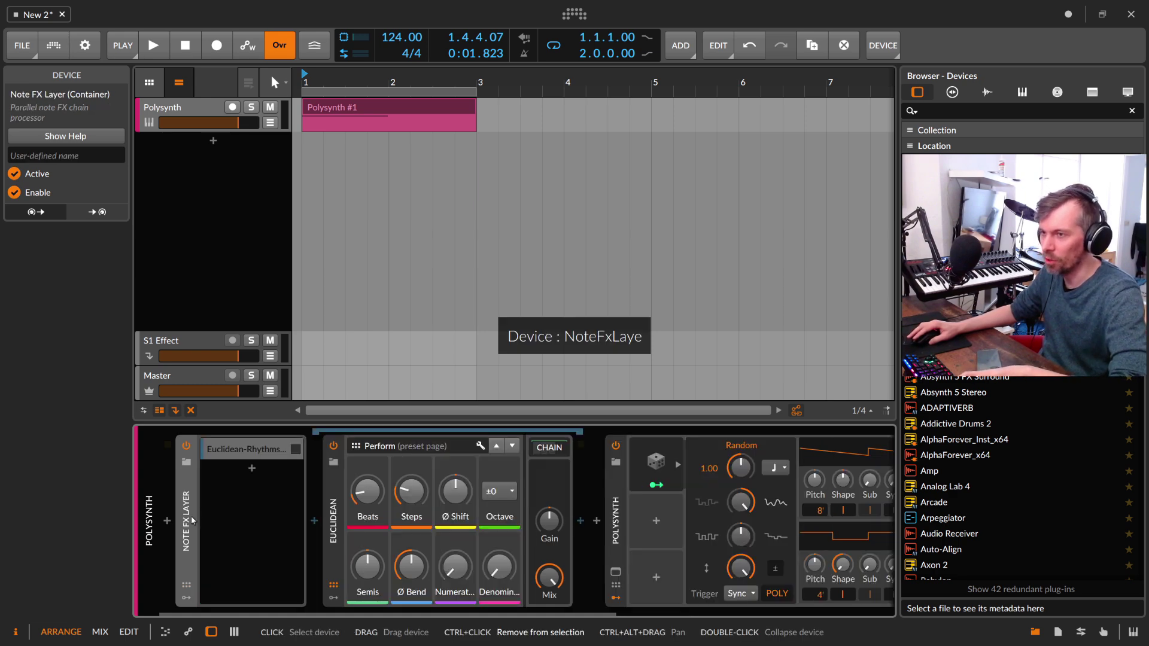
pyautogui.click(243, 450)
pyautogui.hotkey('ctrl', 'd')
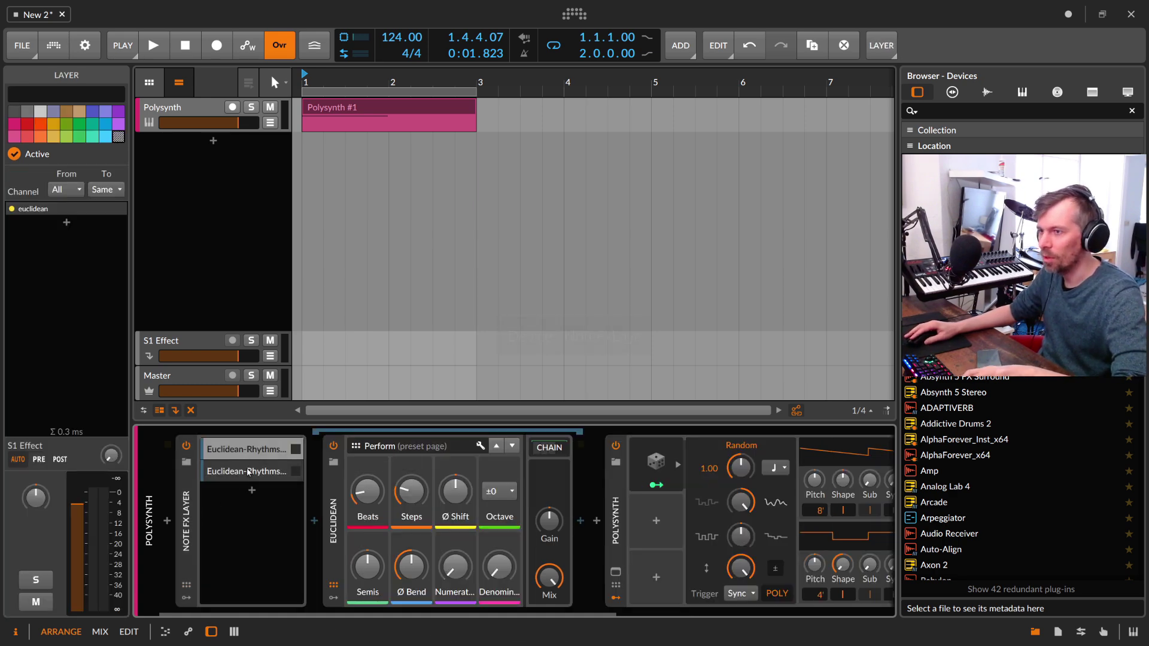
# Lower Beats in the second Euclidean layer, duplicate that layer and lower Beats further in the third
pyautogui.moveTo(367, 492); pyautogui.dragTo(370, 497)
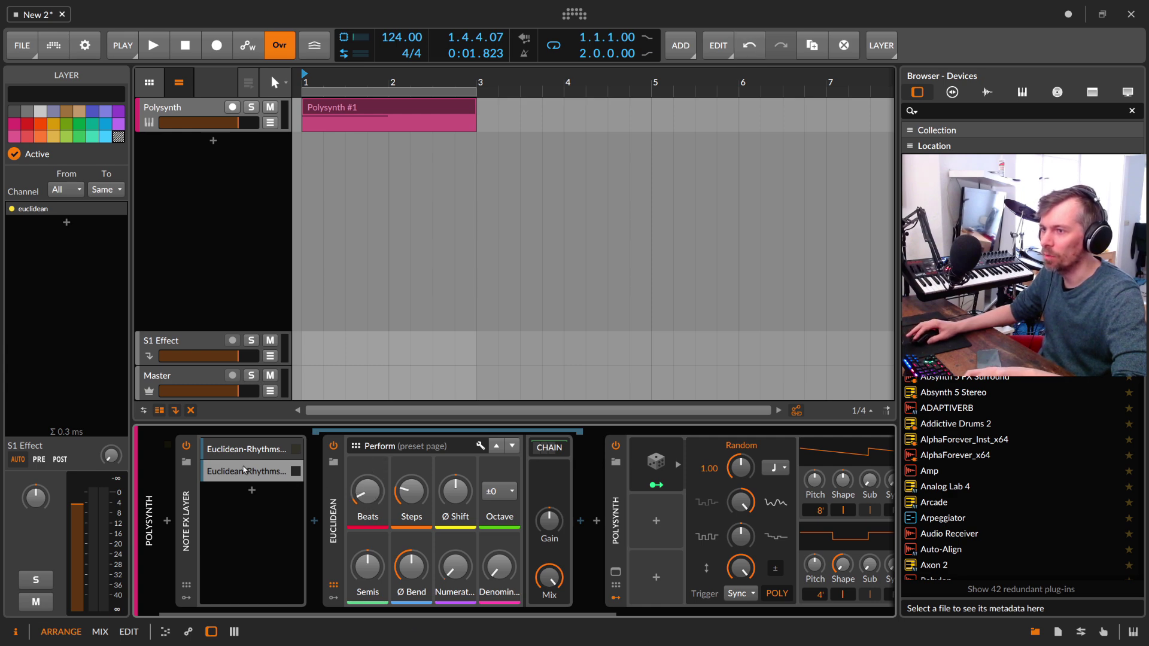
pyautogui.hotkey('ctrl', 'd')
pyautogui.click(277, 499)
pyautogui.moveTo(368, 490); pyautogui.dragTo(366, 498)
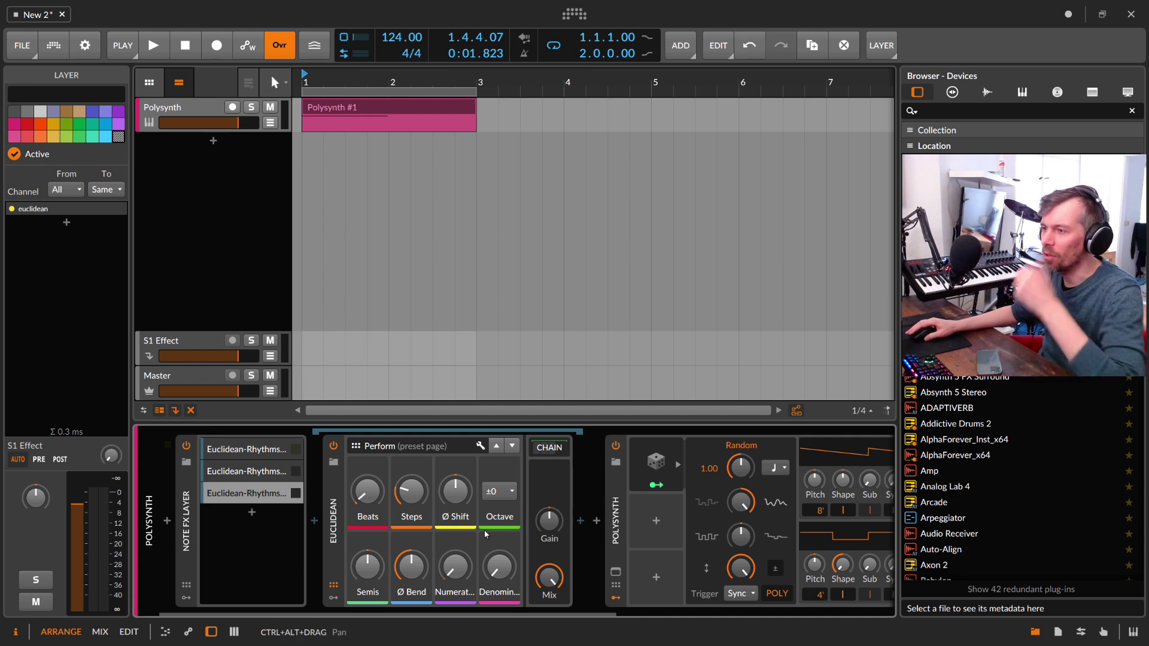
# Raise Semis in the third Euclidean layer and set Semis to 7 in the second layer
pyautogui.keyDown('ctrl'); pyautogui.click(368, 565); pyautogui.keyUp('ctrl')
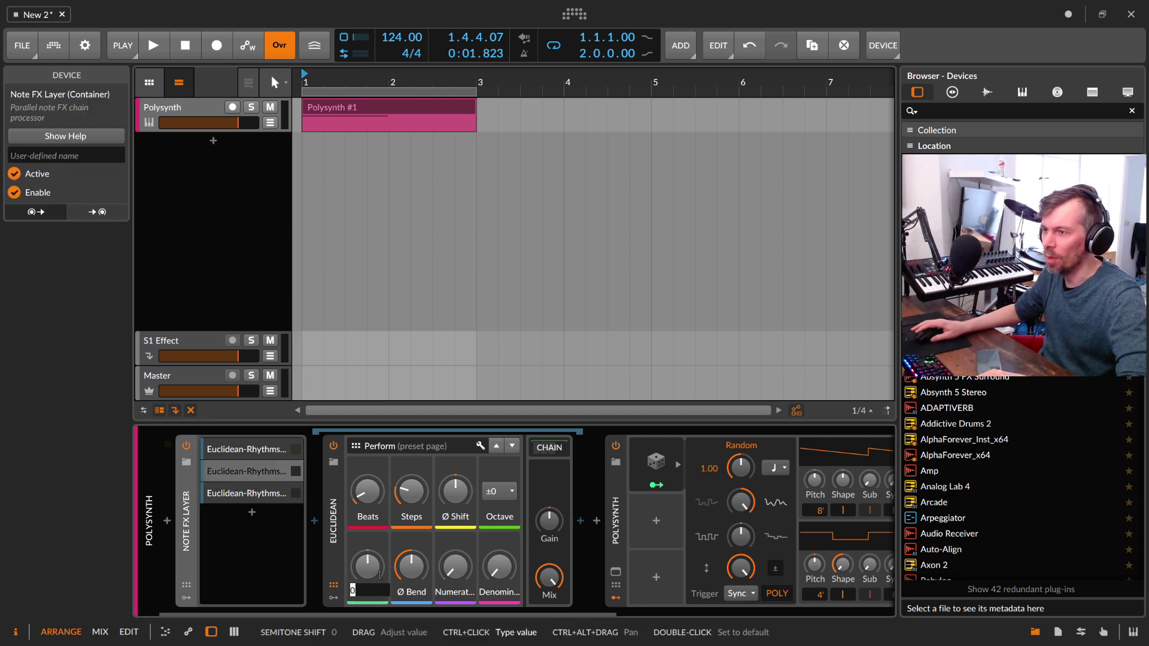
pyautogui.write('7')
pyautogui.press('Return')
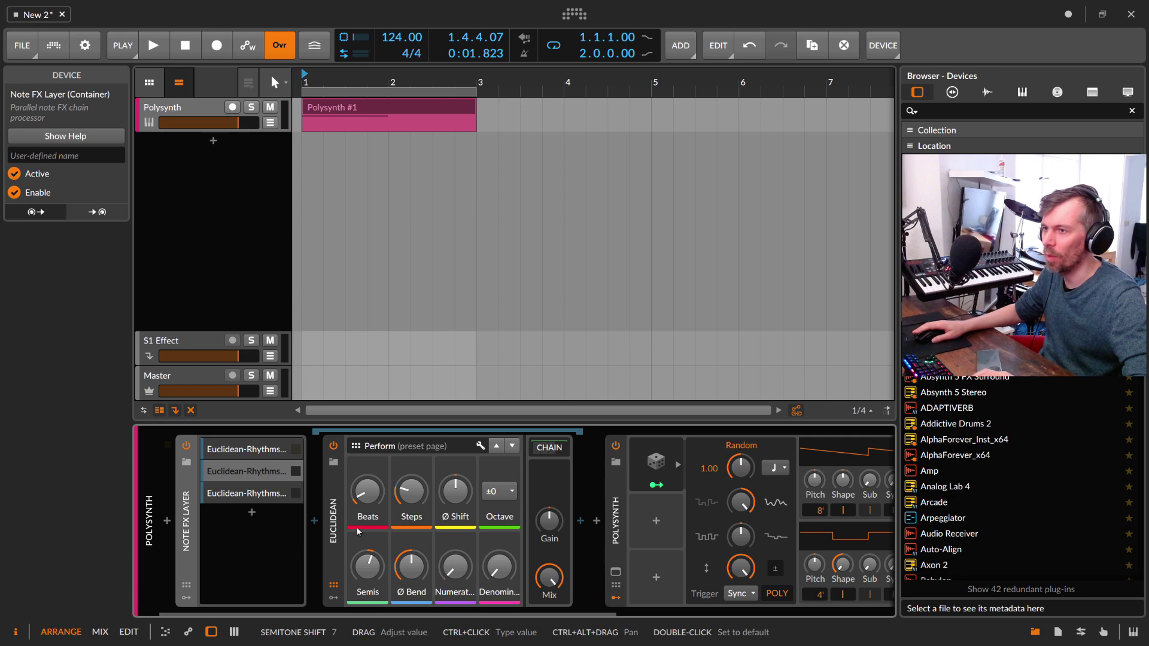
# Compare the Beats and Semis settings across the three Euclidean layers and collapse the layer's chain view
pyautogui.click(260, 472)
pyautogui.click(261, 450)
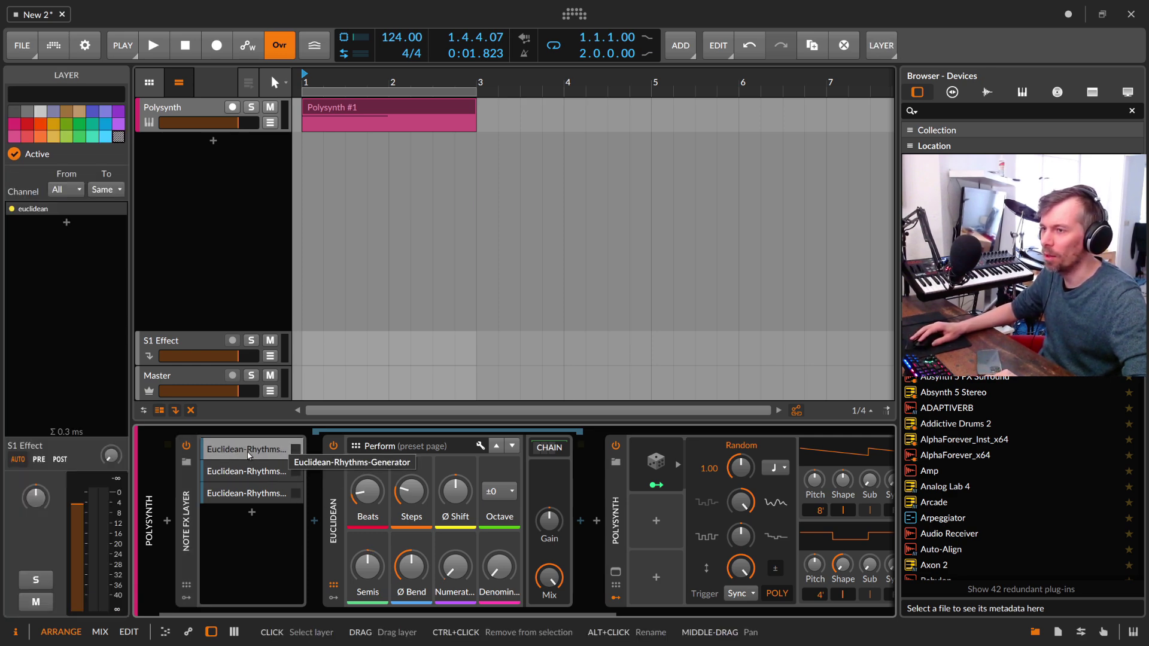
pyautogui.click(247, 472)
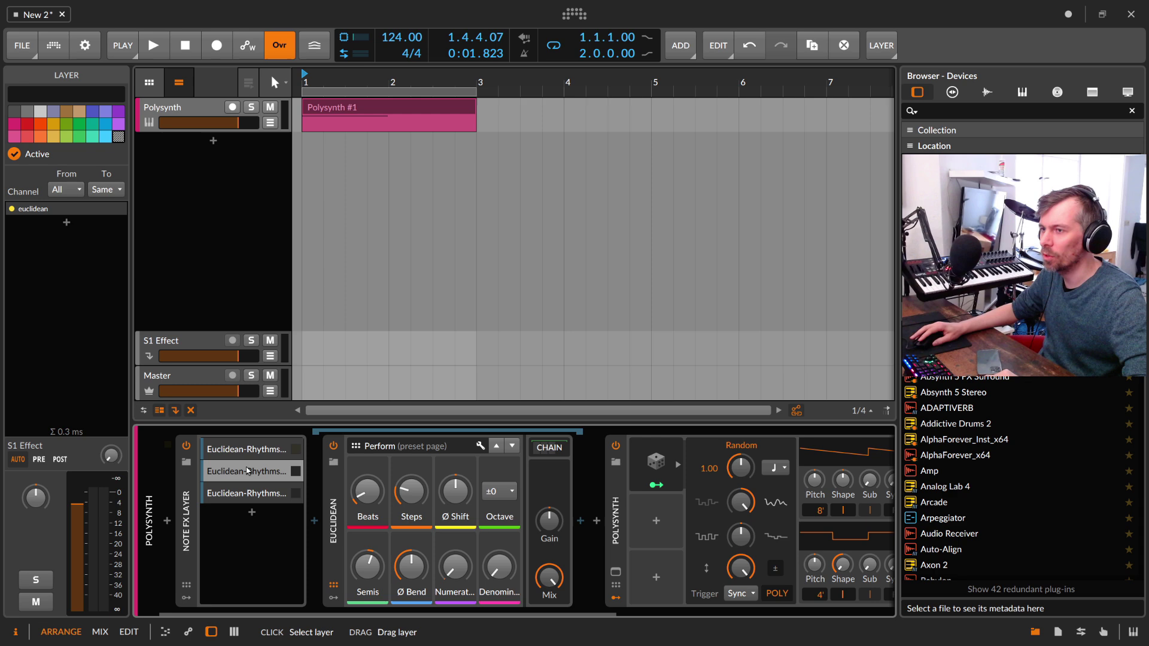
pyautogui.click(368, 566)
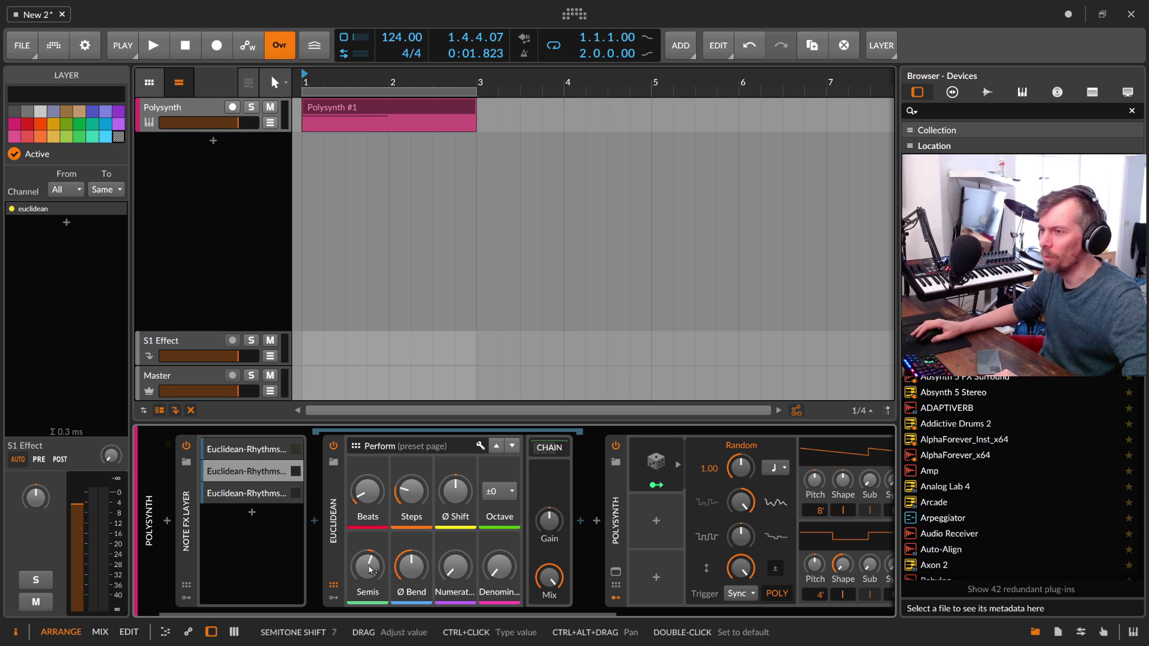
pyautogui.click(259, 494)
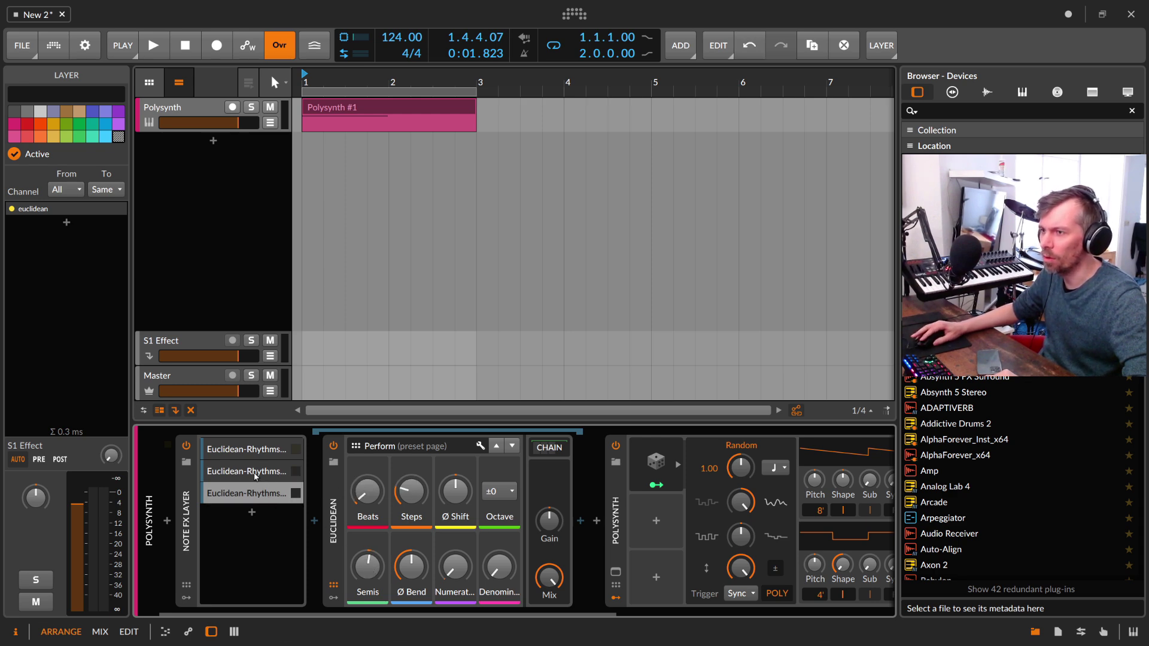
pyautogui.click(256, 471)
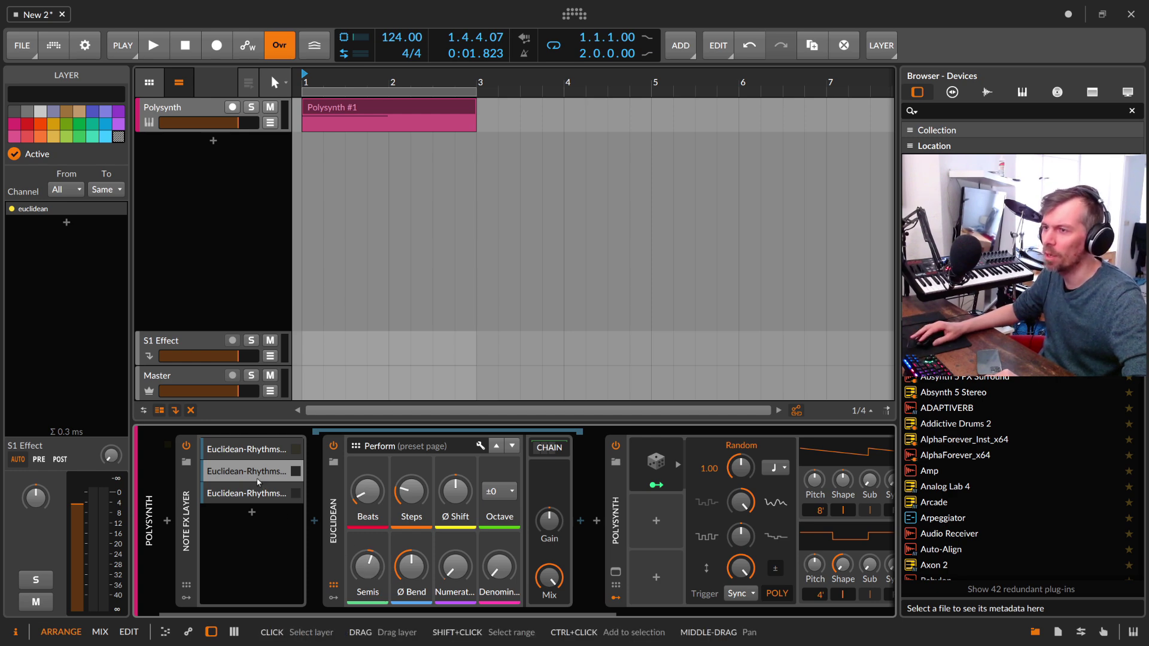
pyautogui.click(276, 470)
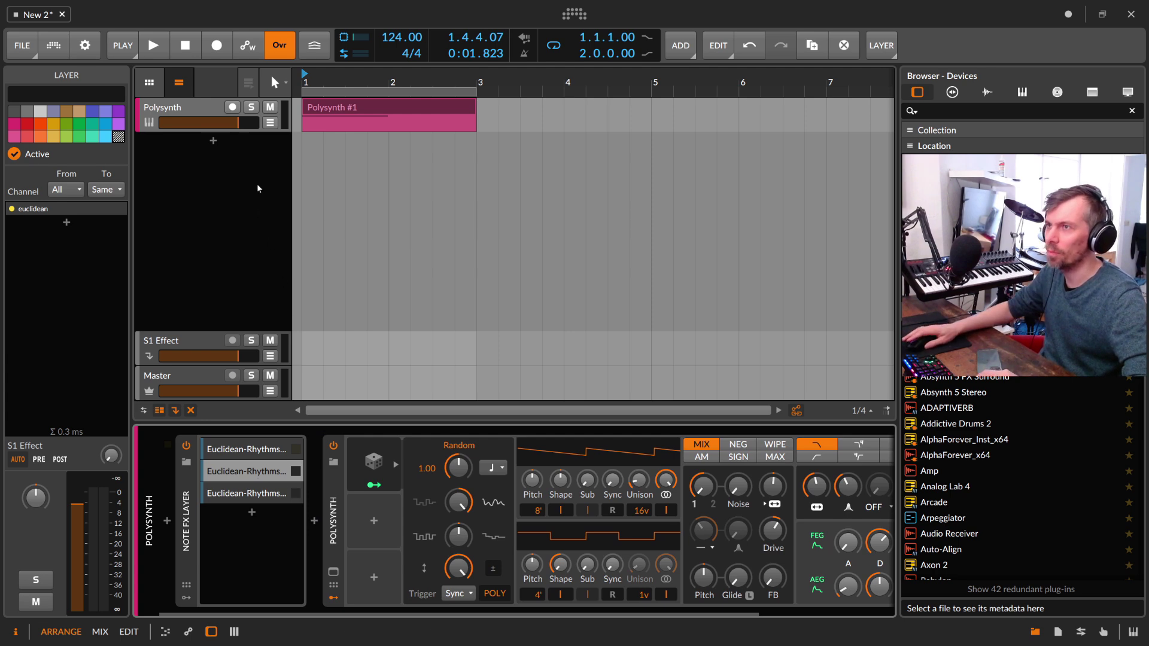
# Audition the Polysynth #1 clip and extend its C2 note to the two-bar clip's end
pyautogui.click(350, 108)
pyautogui.press('space')
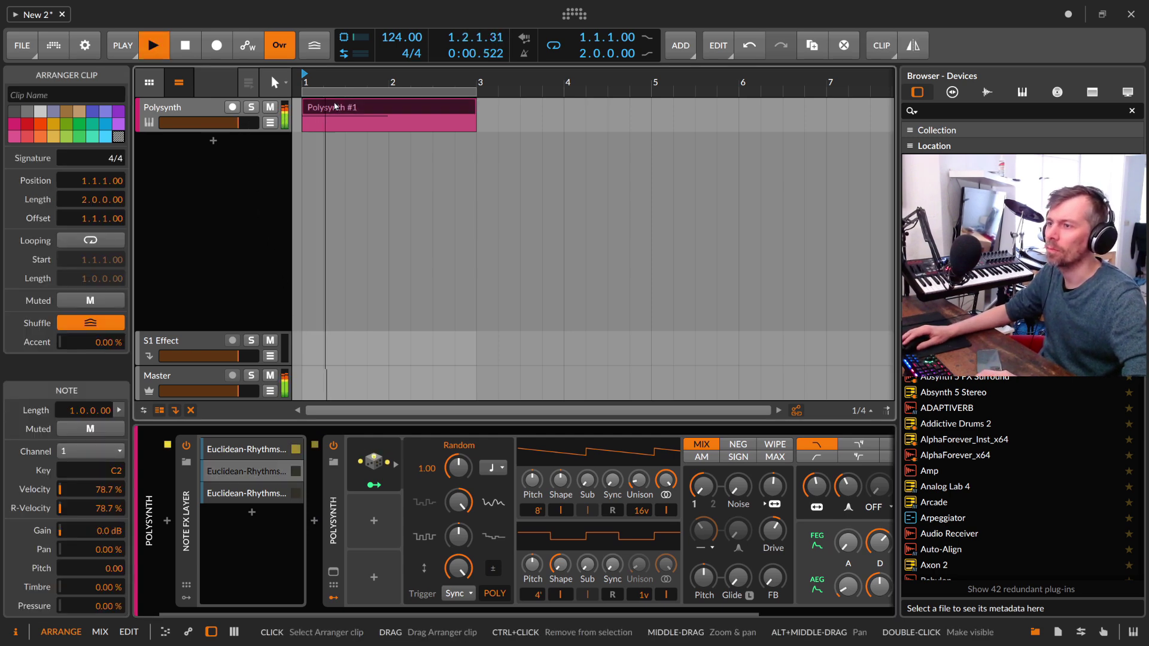
pyautogui.press('space')
pyautogui.doubleClick(387, 107)
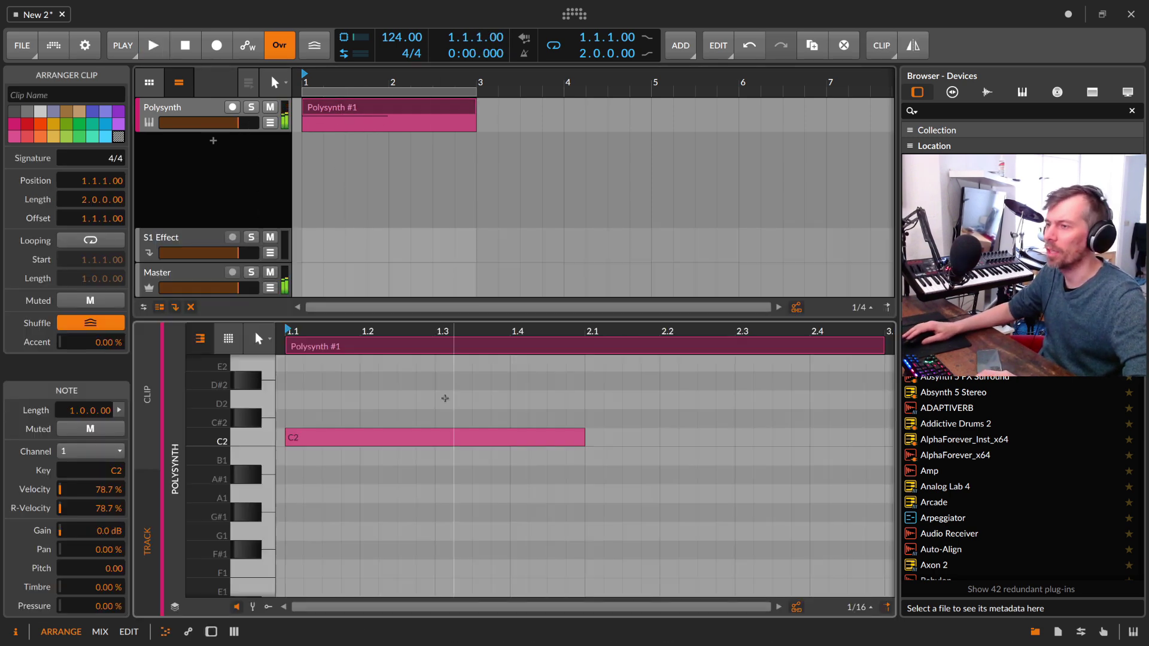
pyautogui.click(411, 396)
pyautogui.moveTo(390, 437); pyautogui.dragTo(500, 437)
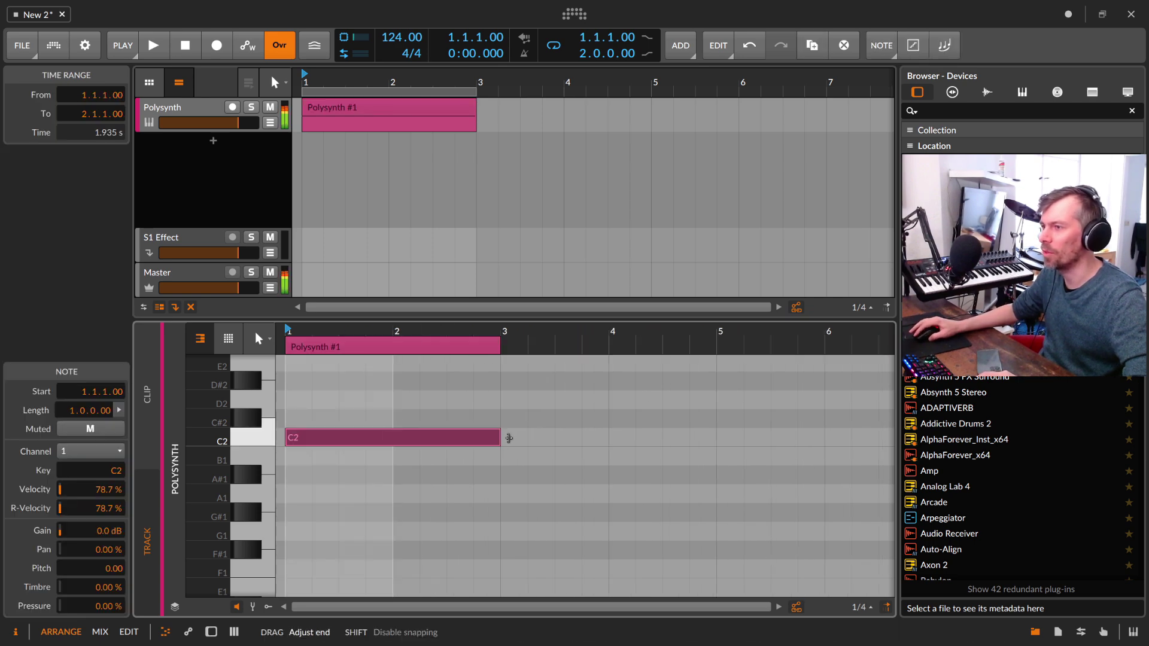
# Play the clip and go through the Euclidean layers from the third up to the first
pyautogui.press('space')
pyautogui.press('d')
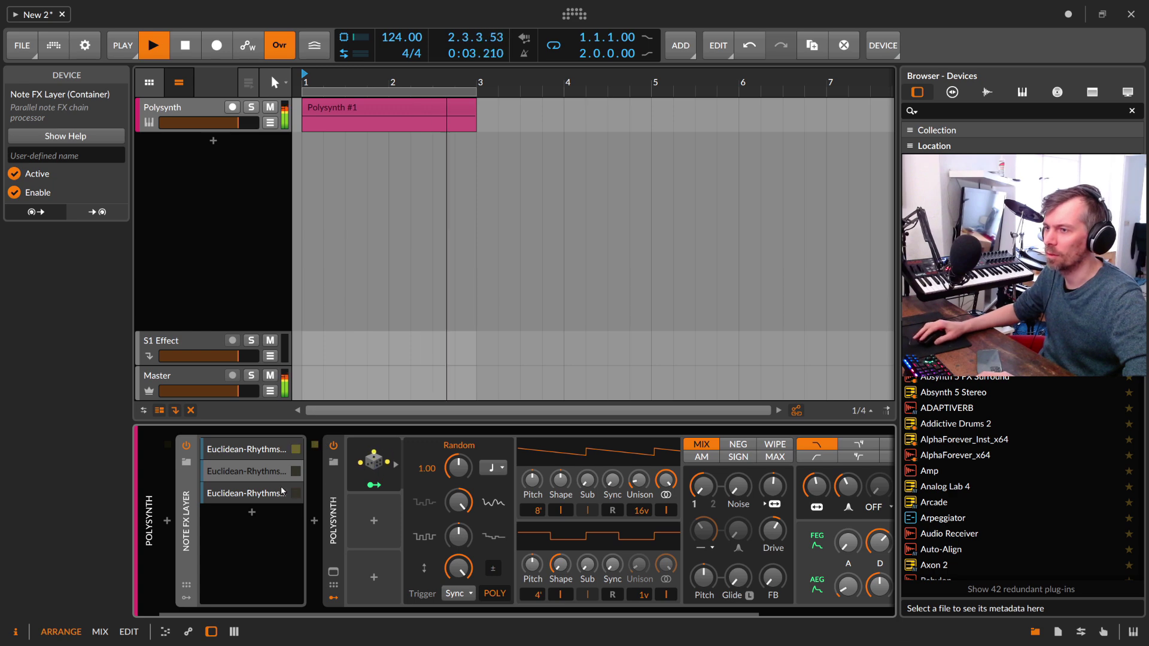
pyautogui.click(247, 493)
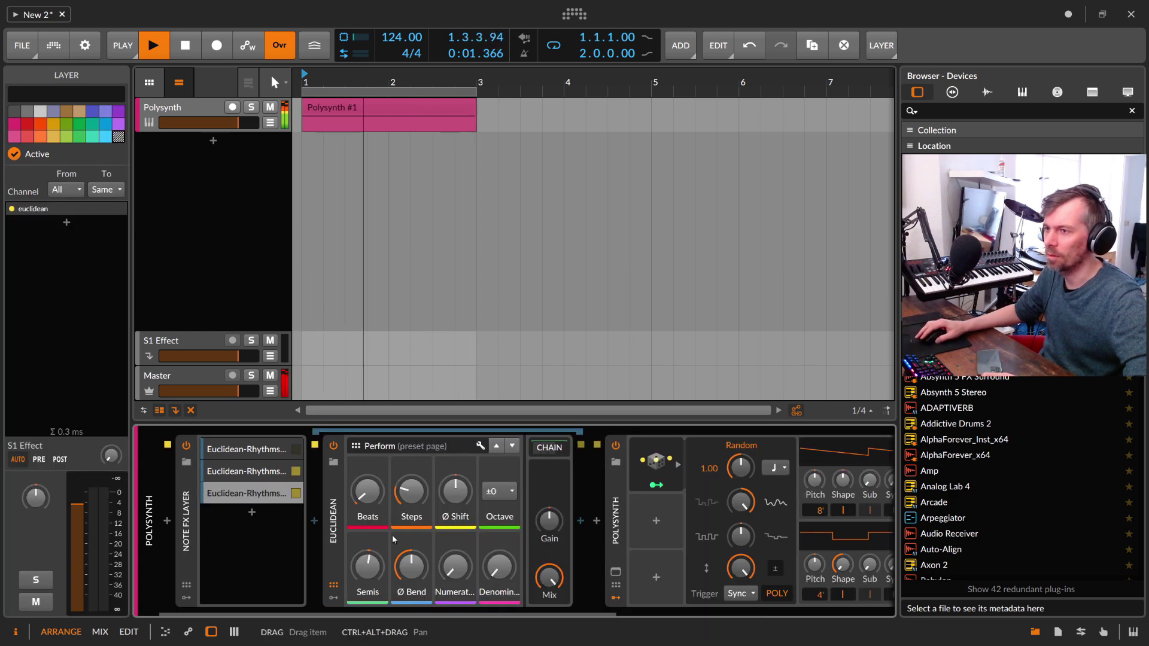
pyautogui.press('Up')
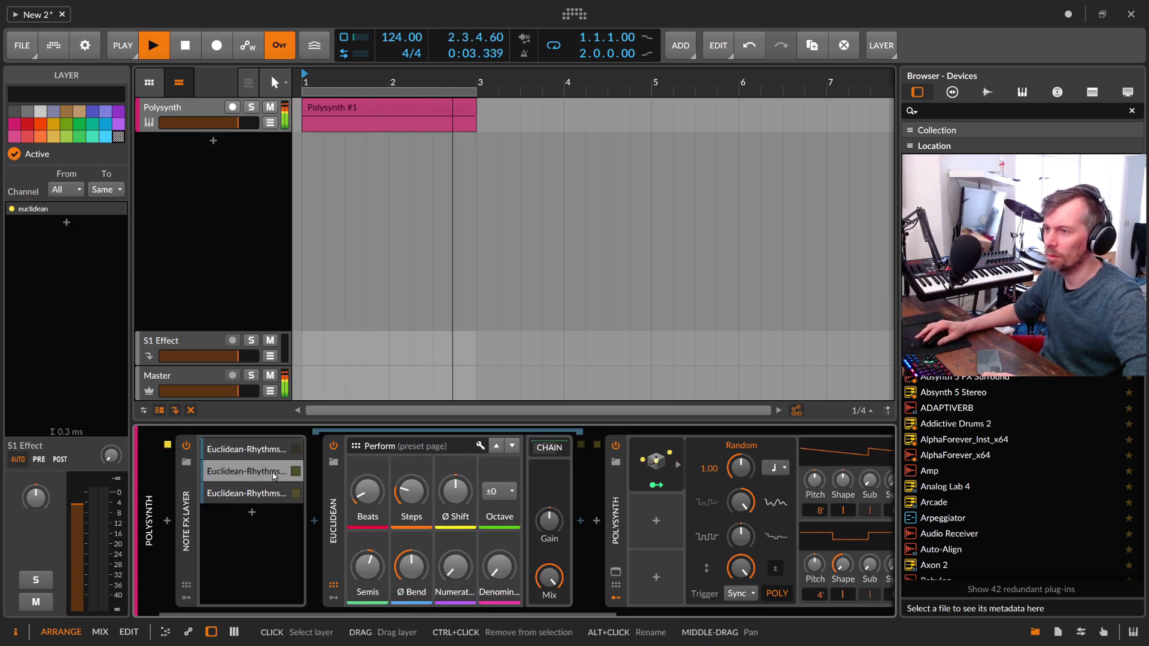
pyautogui.press('Up')
pyautogui.press('Up')
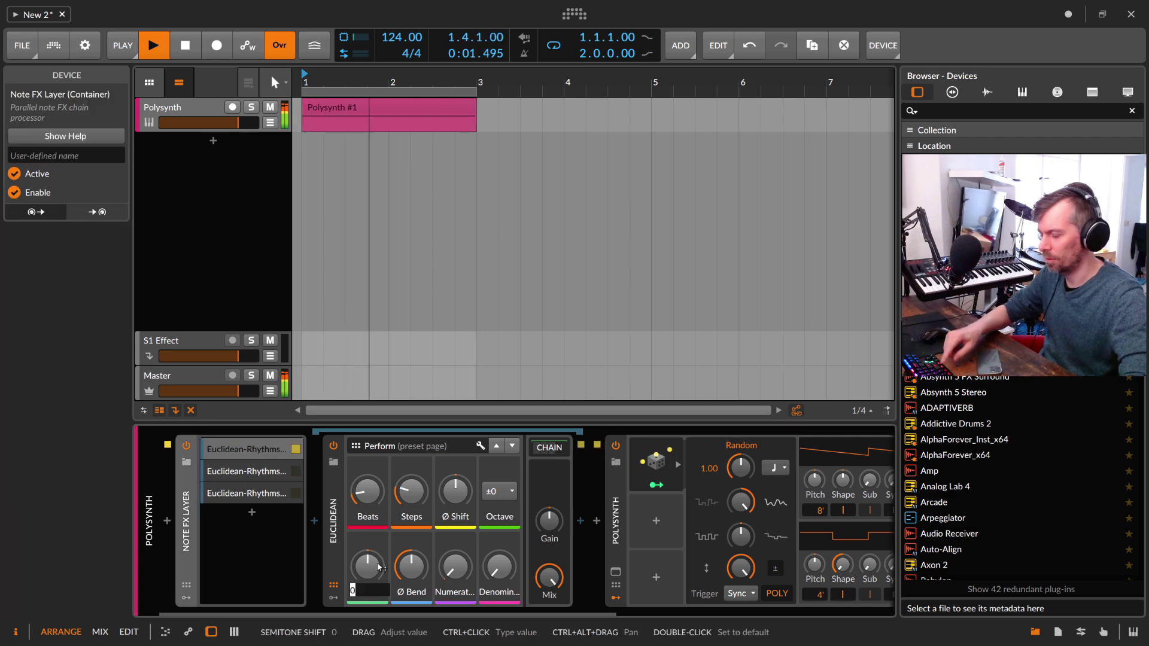
# Set Semis to 12 and raise Beats in the first Euclidean layer
pyautogui.keyDown('ctrl'); pyautogui.click(378, 568); pyautogui.keyUp('ctrl')
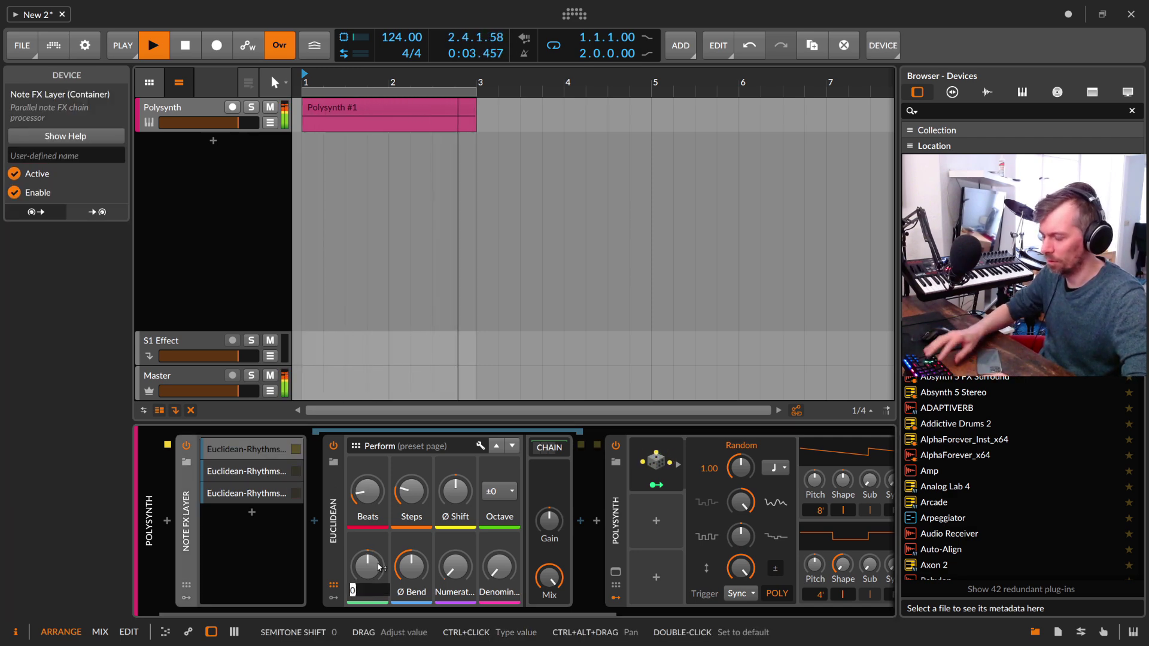
pyautogui.write('12')
pyautogui.press('Return')
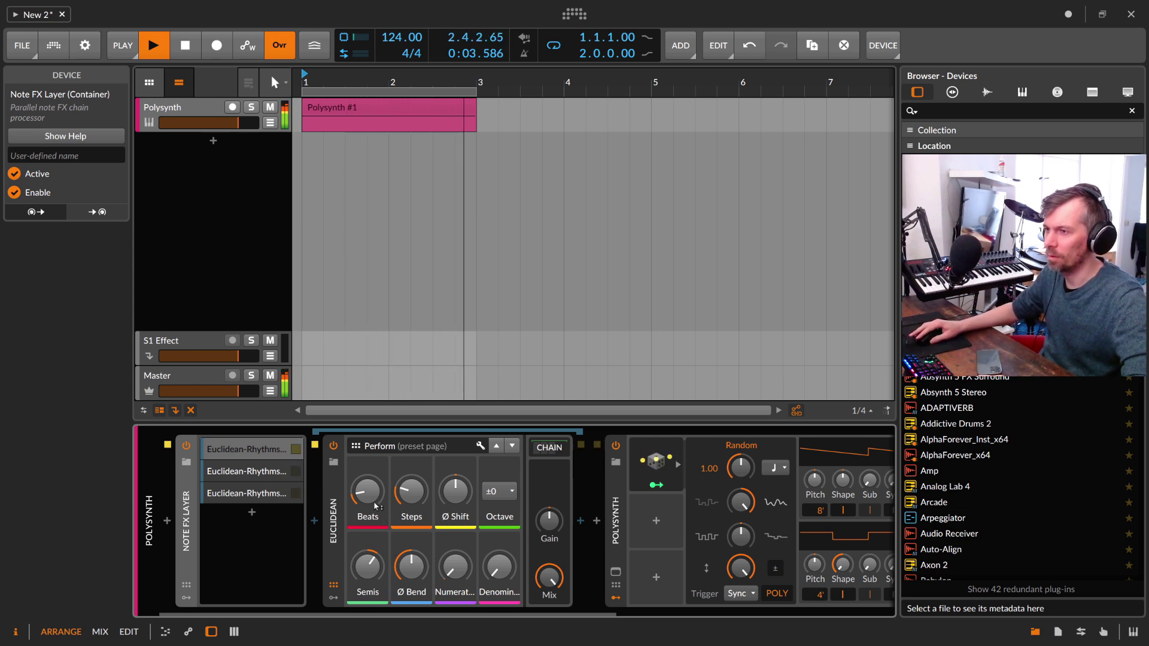
pyautogui.moveTo(374, 503); pyautogui.dragTo(374, 500)
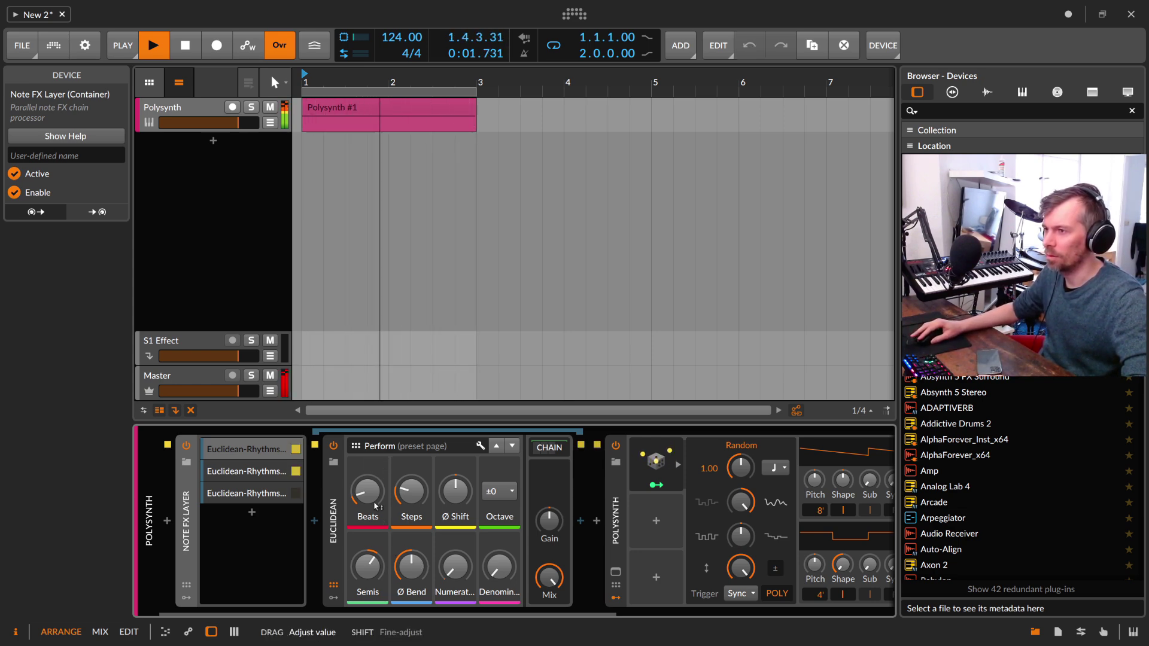
# Lower the Polysynth's filter frequency to 140 Hz, shorten FEG Decay to 41.1 % and raise the filter envelope depth
pyautogui.moveTo(359, 611); pyautogui.dragTo(433, 611)
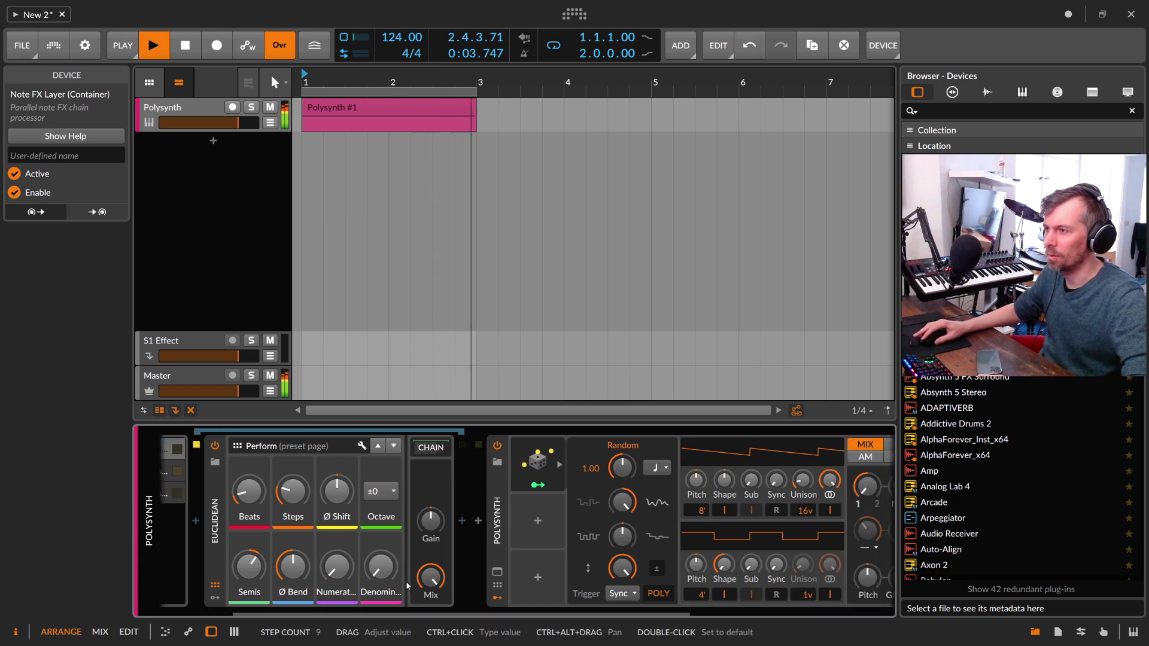
pyautogui.hscroll(-3, 371, 602)
pyautogui.click(256, 457)
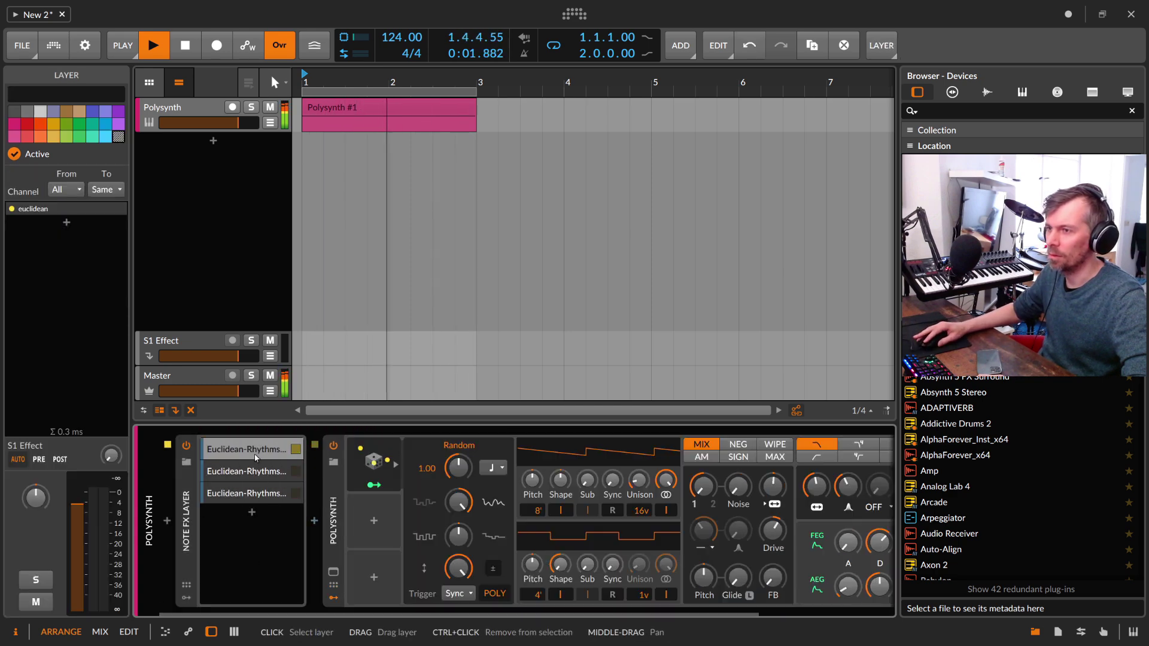
pyautogui.hscroll(3, 378, 605)
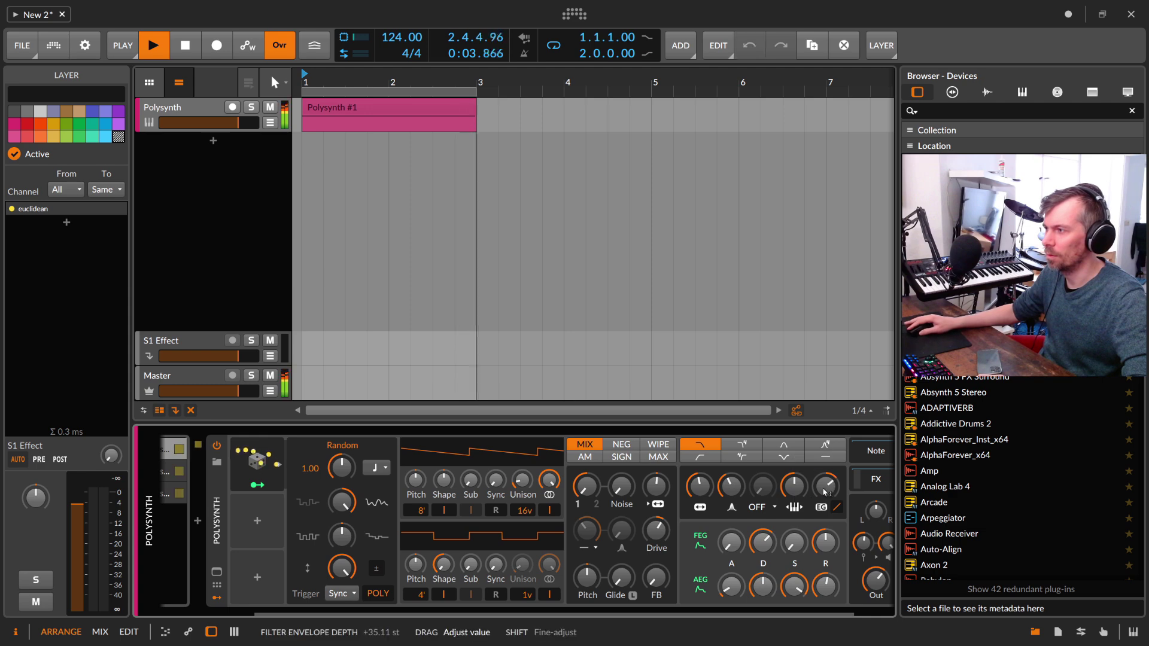
pyautogui.moveTo(699, 485); pyautogui.dragTo(699, 497)
pyautogui.moveTo(762, 542); pyautogui.dragTo(762, 555)
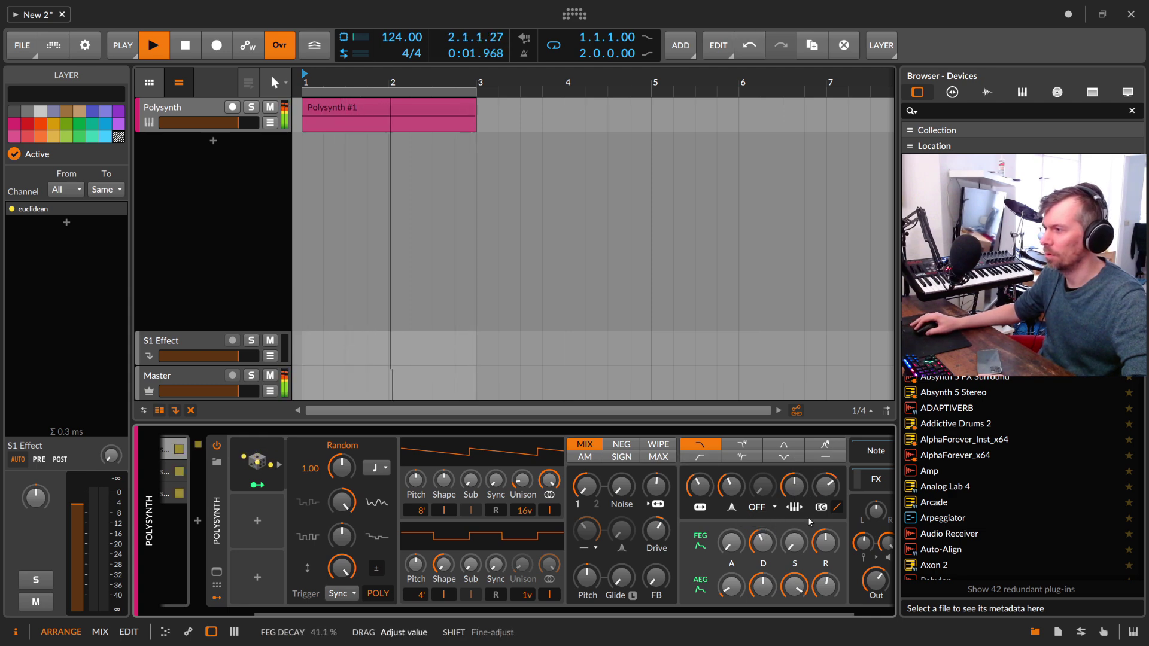
pyautogui.moveTo(826, 486); pyautogui.dragTo(826, 478)
pyautogui.moveTo(699, 486); pyautogui.dragTo(699, 499)
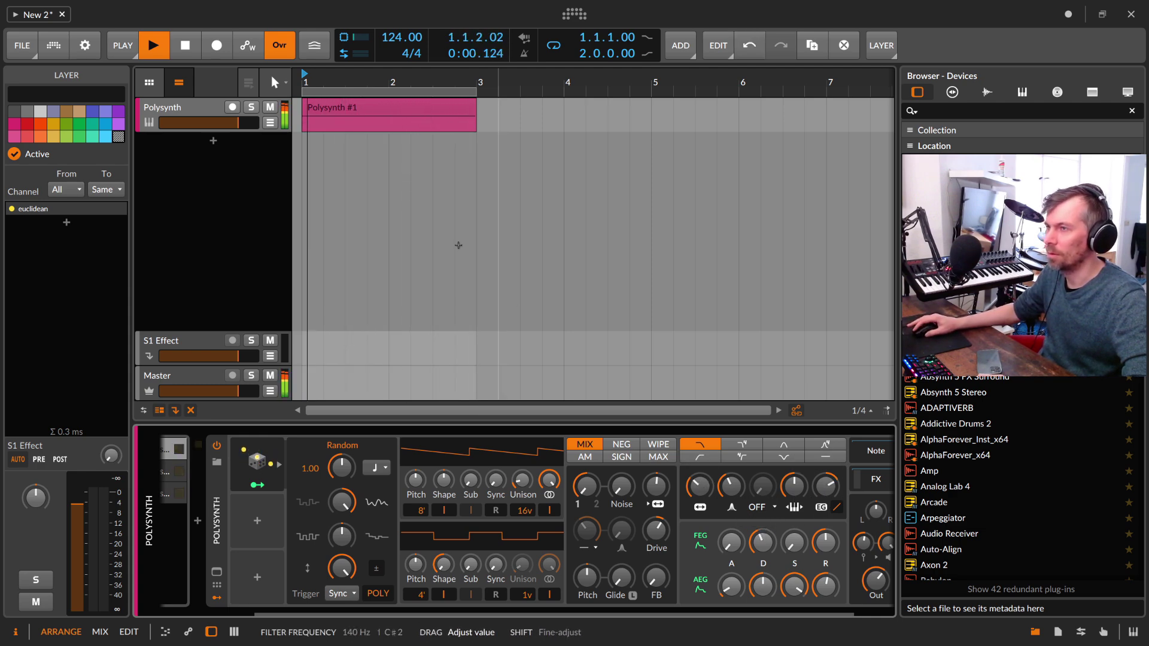
# Insert a Diatonic Transposer between the Note FX Layer and the Polysynth and set it to D# Minor
pyautogui.doubleClick(353, 110)
pyautogui.moveTo(348, 331); pyautogui.dragTo(341, 281)
pyautogui.doubleClick(203, 113)
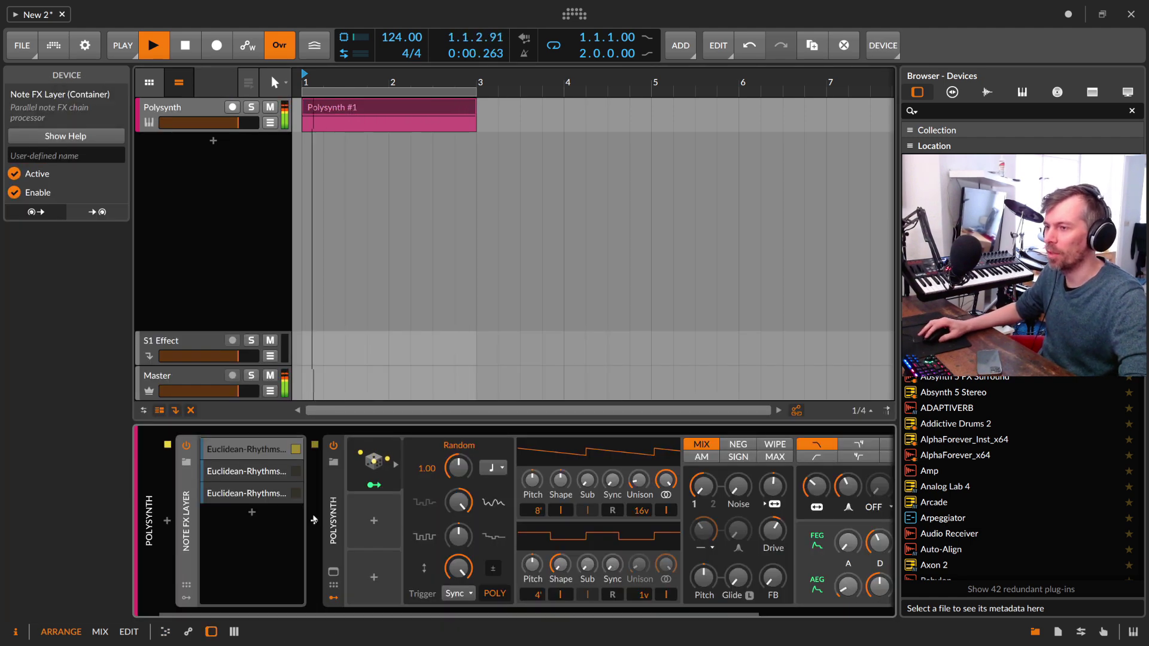
pyautogui.click(313, 519)
pyautogui.write('dia')
pyautogui.press('Return')
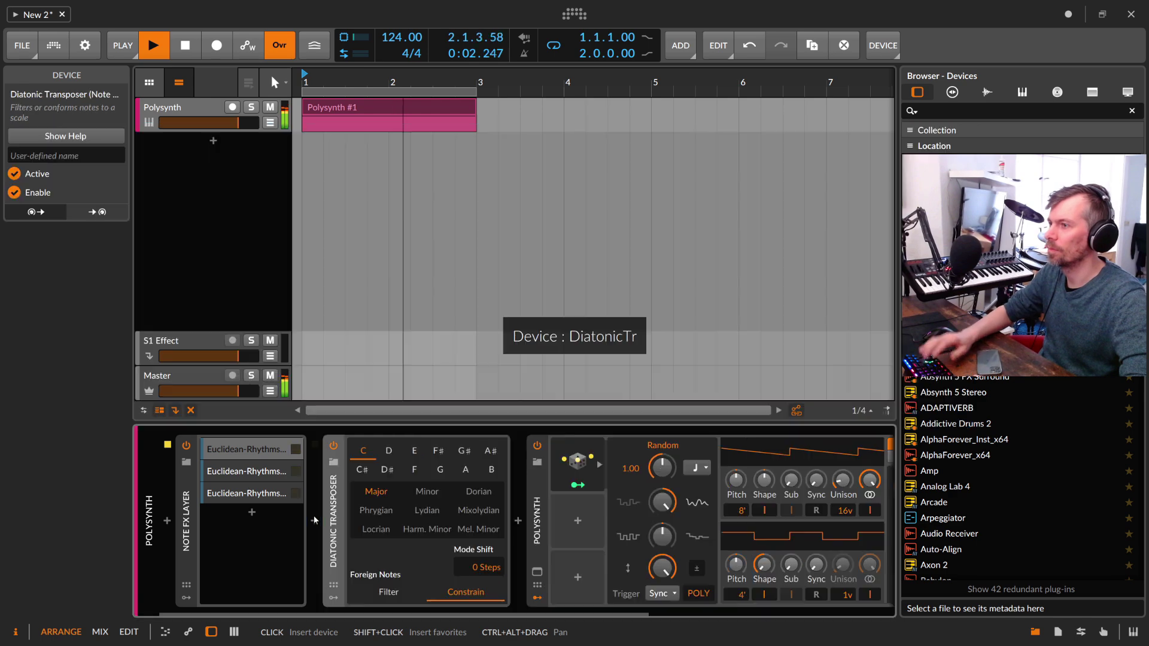
pyautogui.press('space')
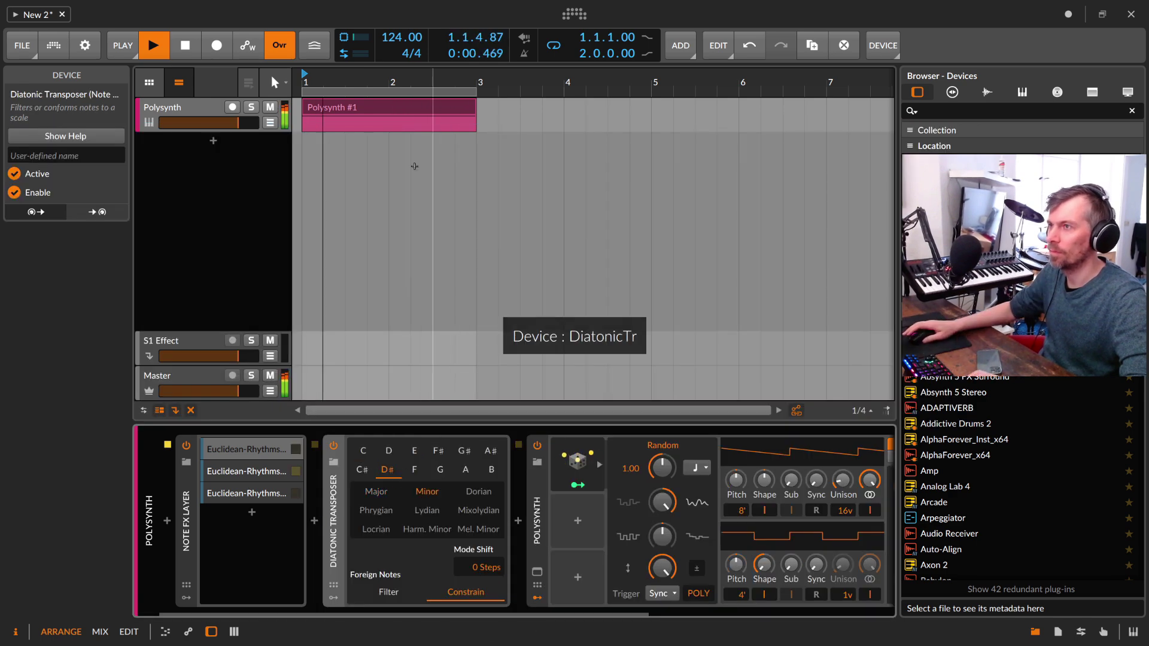
# Transpose the C2 note in the Polysynth #1 clip up three semitones to D#2
pyautogui.doubleClick(368, 102)
pyautogui.click(368, 441)
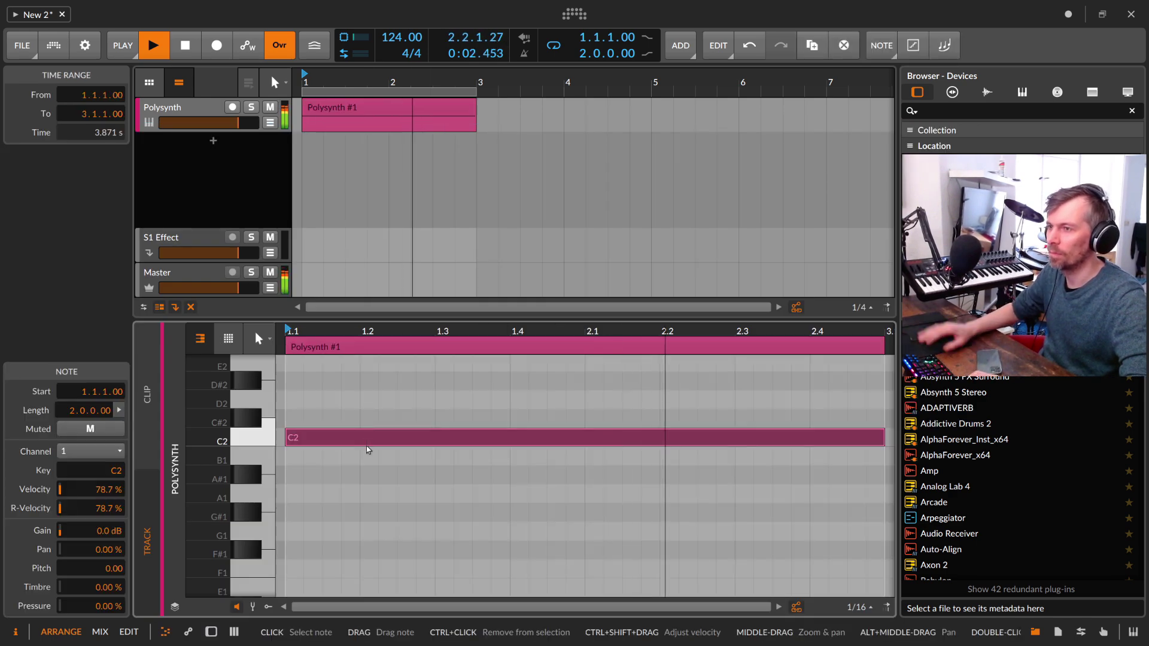
pyautogui.press('Up')
pyautogui.press('Up')
pyautogui.press('Up')
# Extend the Polysynth #1 clip and the arranger loop region to five bars
pyautogui.moveTo(381, 331); pyautogui.dragTo(381, 278)
pyautogui.moveTo(453, 83); pyautogui.dragTo(453, 51)
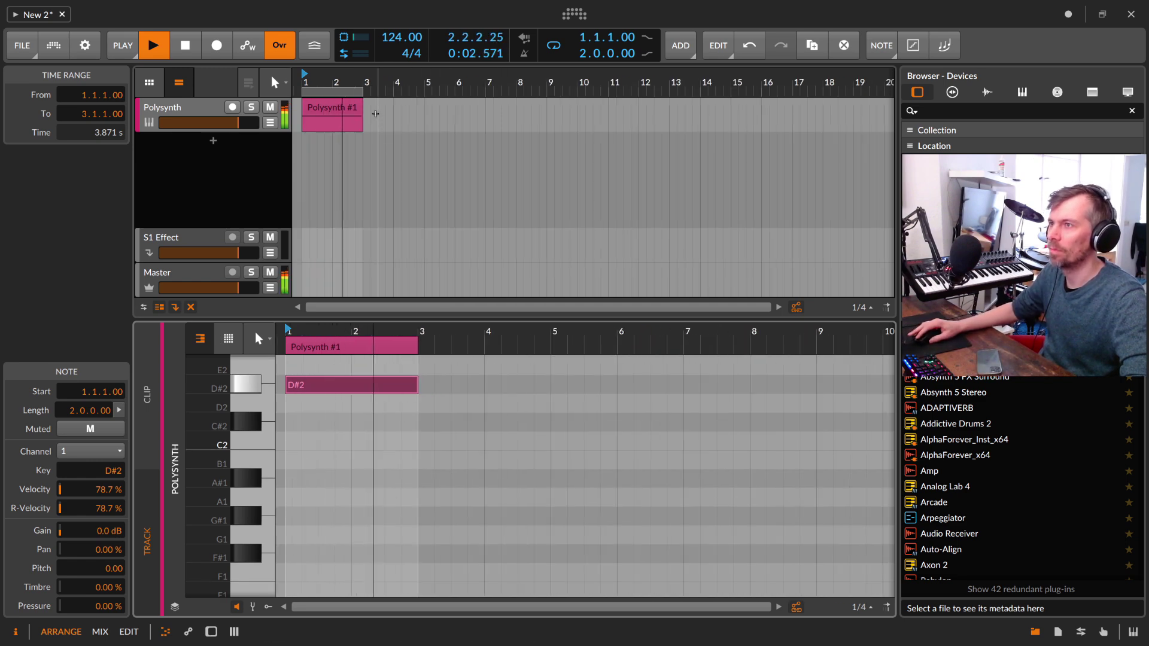
pyautogui.moveTo(362, 113); pyautogui.dragTo(455, 120)
pyautogui.moveTo(362, 91); pyautogui.dragTo(455, 91)
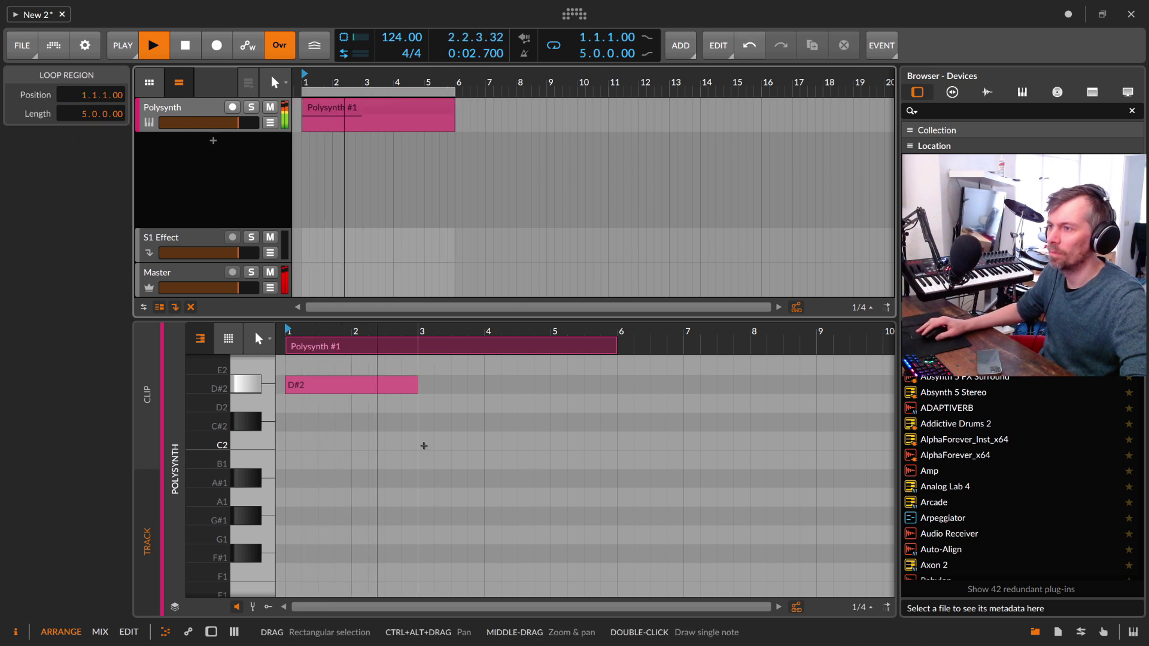
# Draw a two-bar C2 note at bar 3 and a C#2 note at bar 5 in the clip
pyautogui.moveTo(423, 446); pyautogui.dragTo(505, 441)
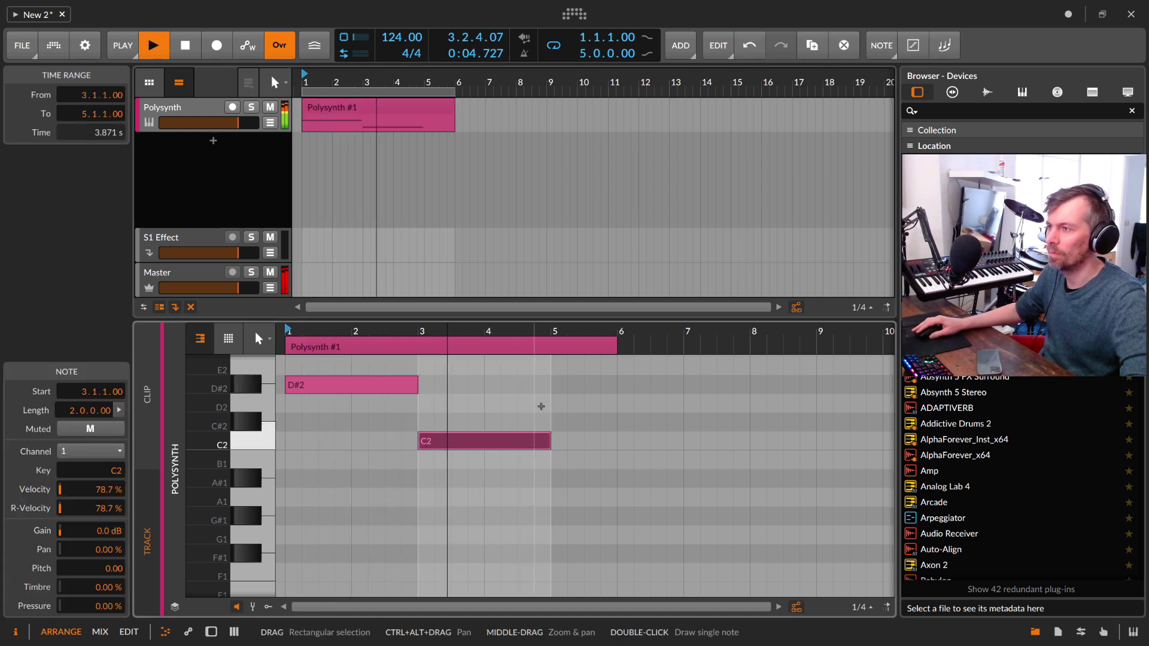
pyautogui.doubleClick(554, 423)
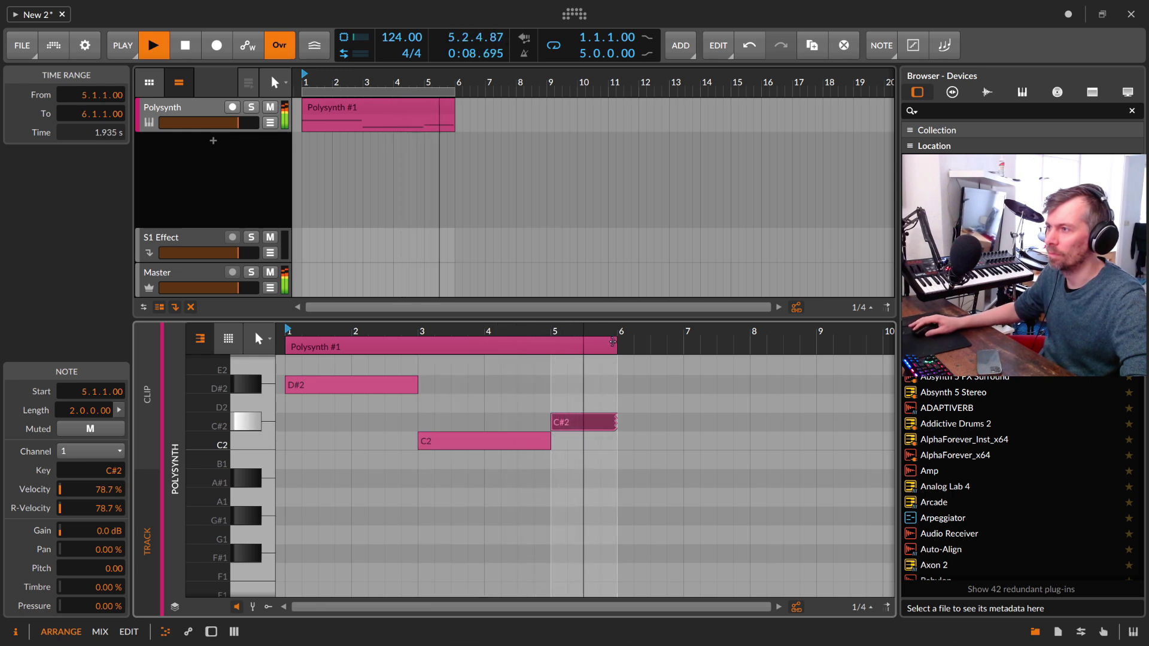
# Show the Polysynth track's devices, open the third Euclidean-Rhythms layer, and stop playback
pyautogui.moveTo(607, 335); pyautogui.dragTo(606, 326)
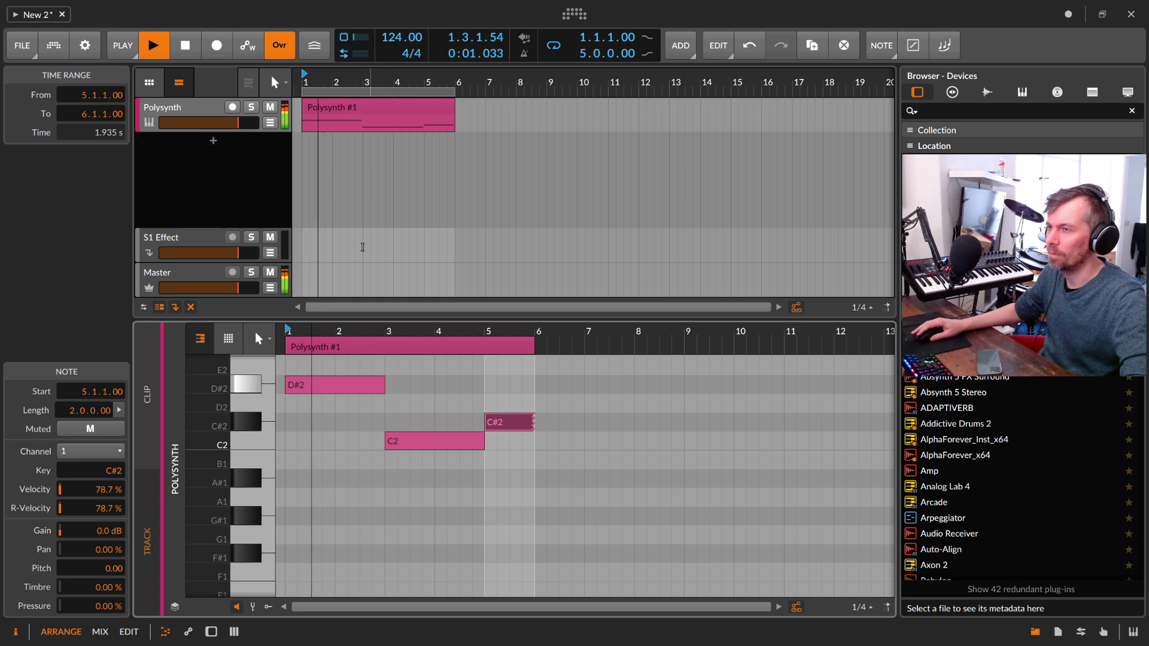
pyautogui.press('d')
pyautogui.click(273, 494)
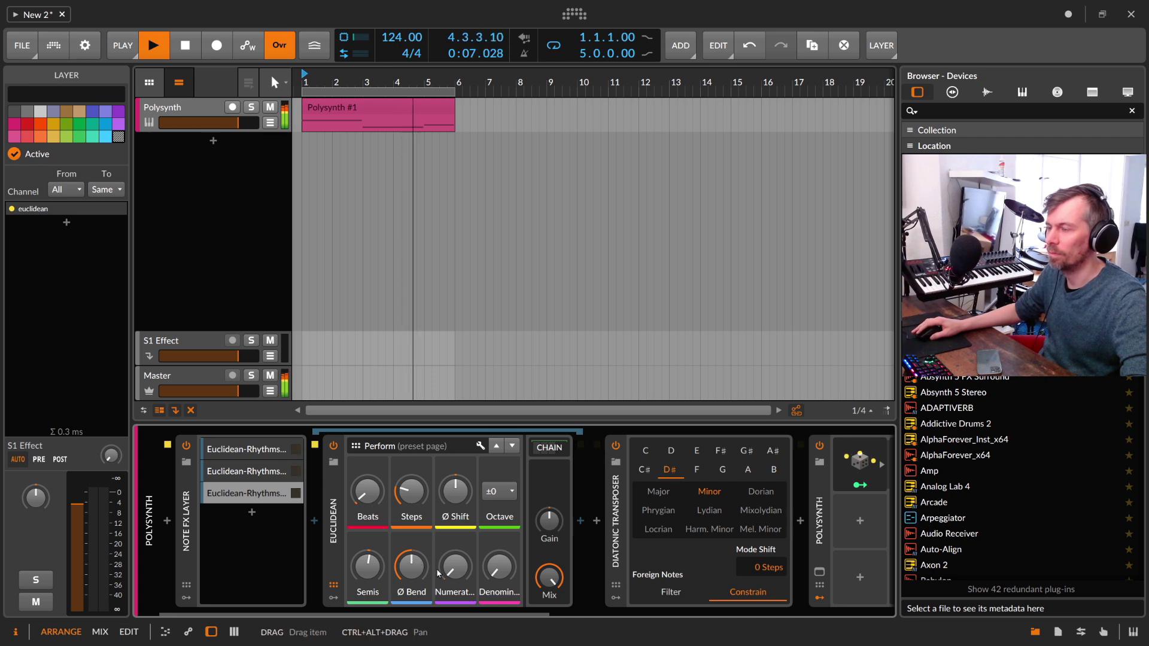
pyautogui.click(241, 290)
pyautogui.press('space')
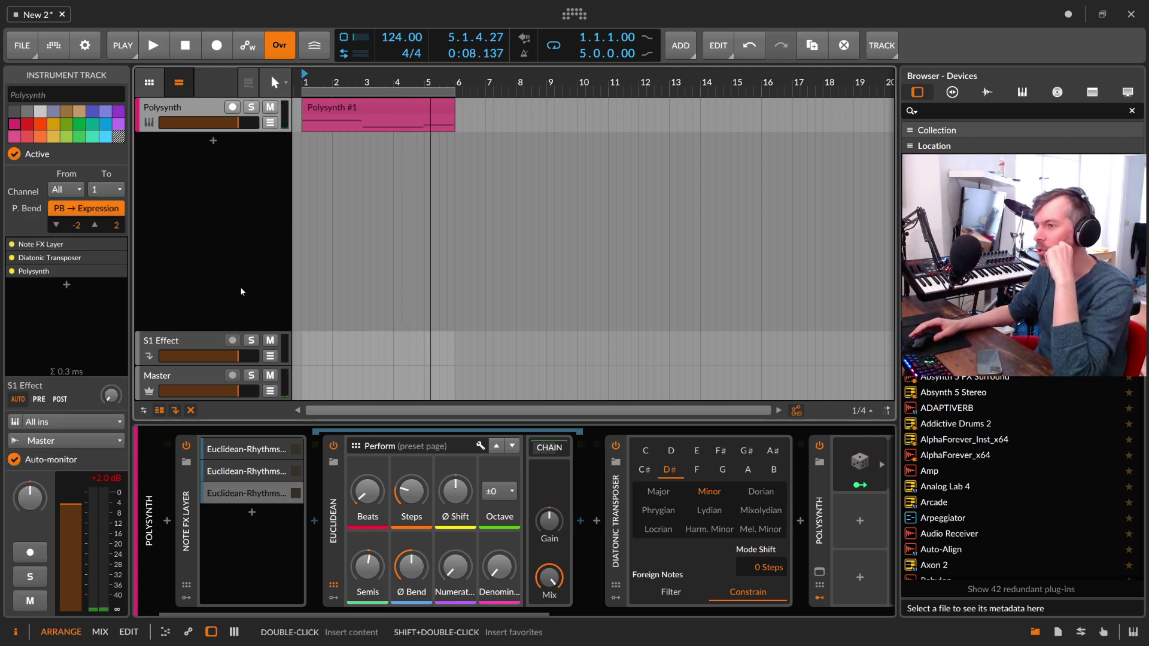
# Inspect the device phase and shuffle settings of the Poly Grid nested in the second Euclidean-Rhythms layer's chain
pyautogui.click(335, 535)
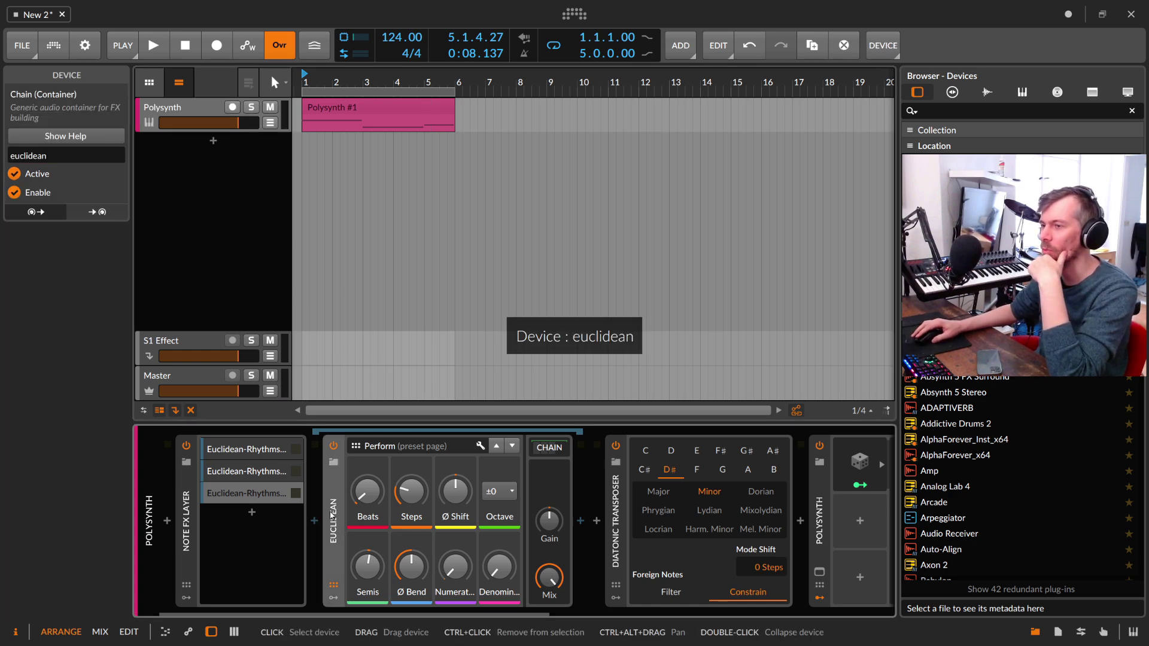
pyautogui.click(247, 476)
pyautogui.click(200, 511)
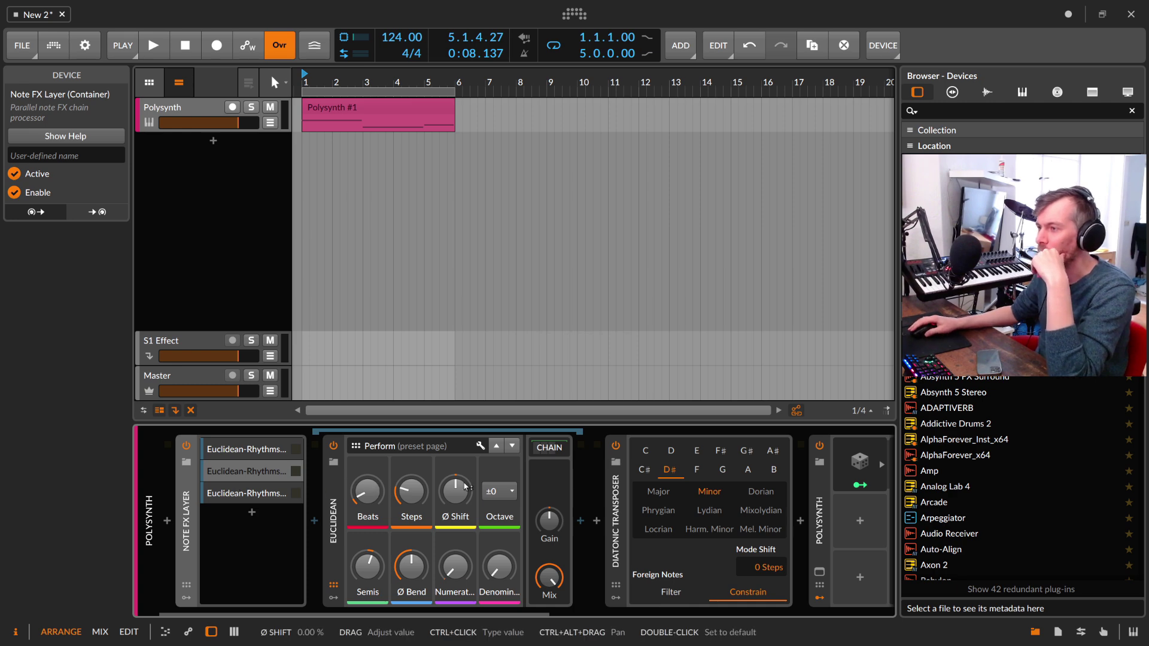
pyautogui.click(548, 447)
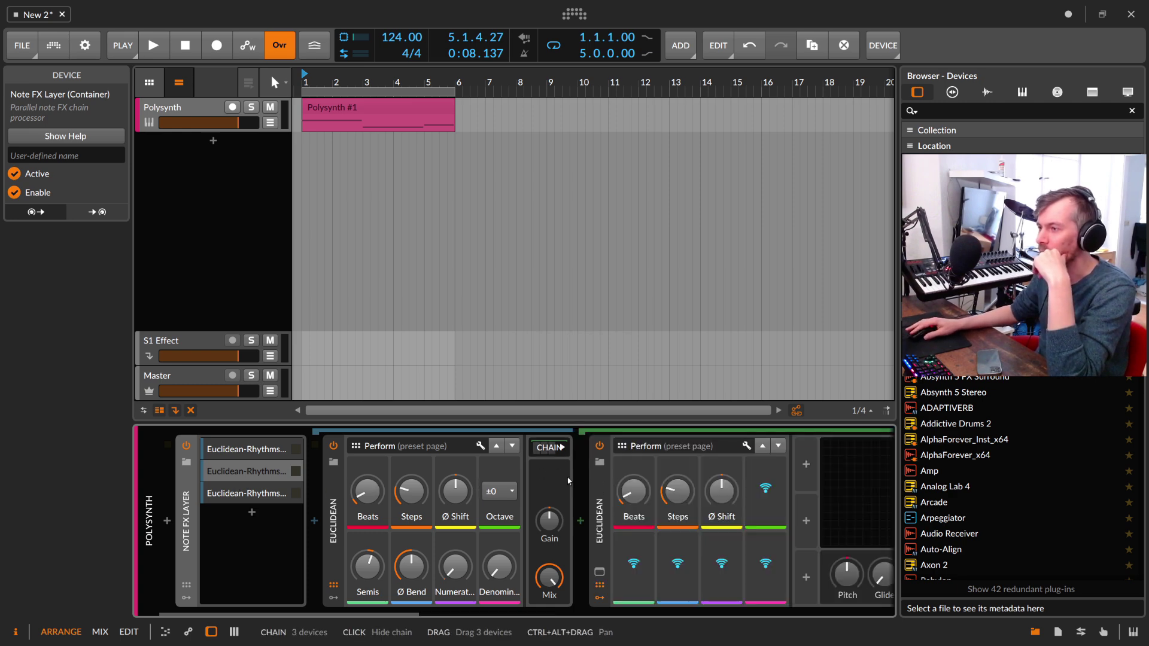
pyautogui.click(598, 518)
pyautogui.moveTo(420, 615); pyautogui.dragTo(437, 614)
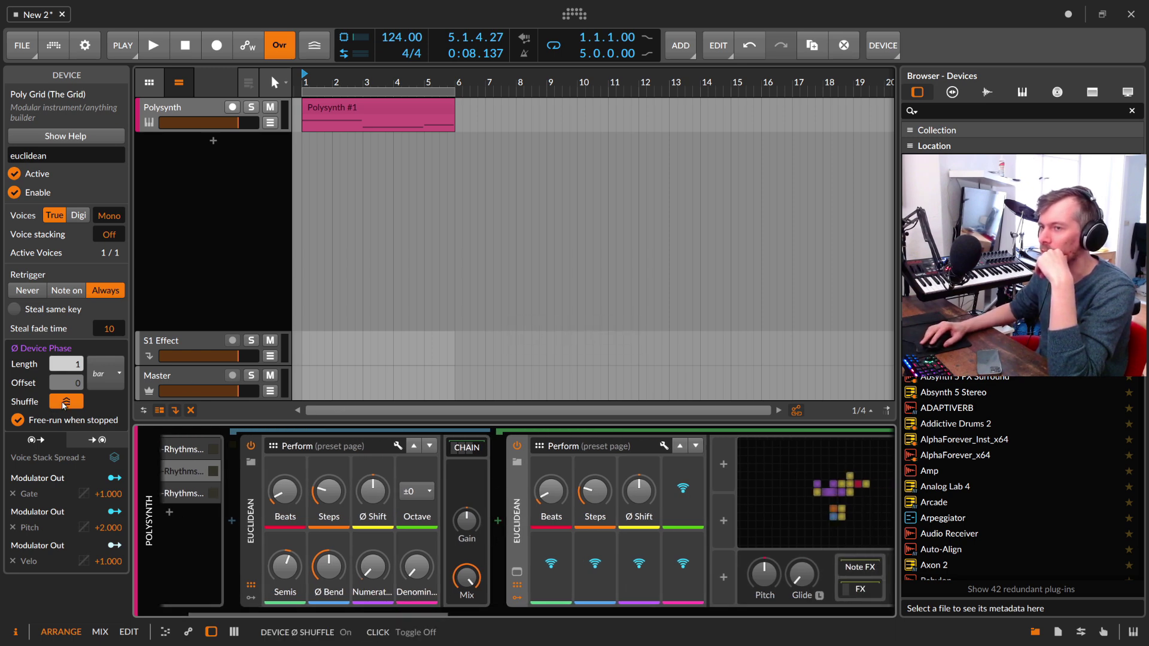
pyautogui.click(467, 447)
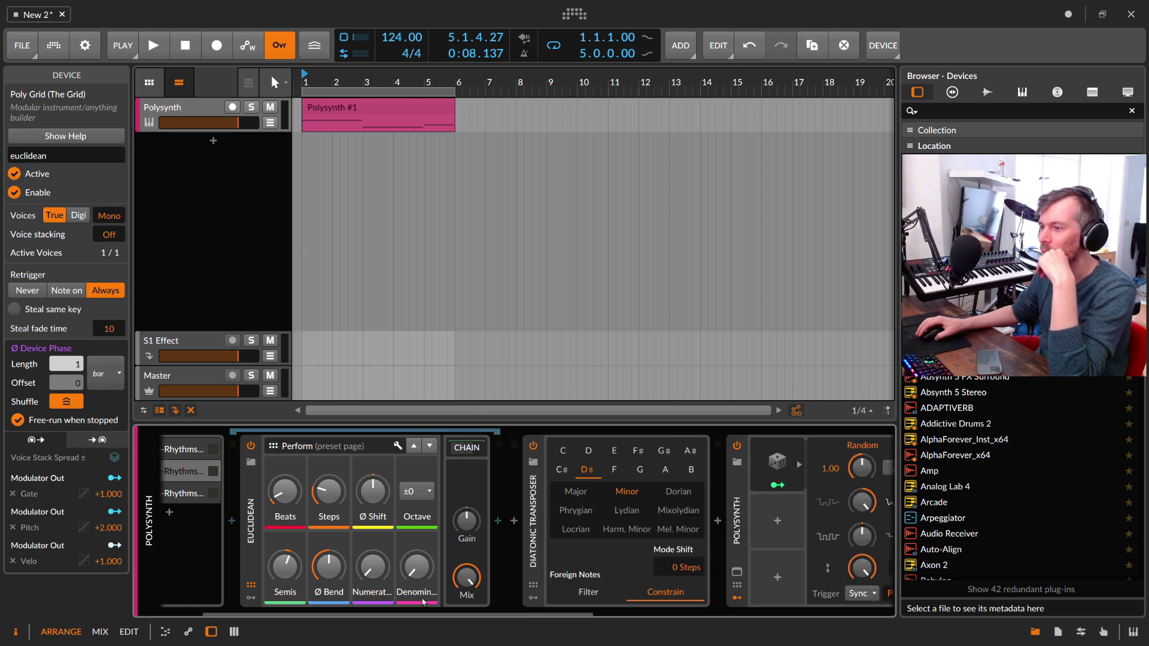
pyautogui.moveTo(383, 614); pyautogui.dragTo(326, 614)
pyautogui.click(248, 474)
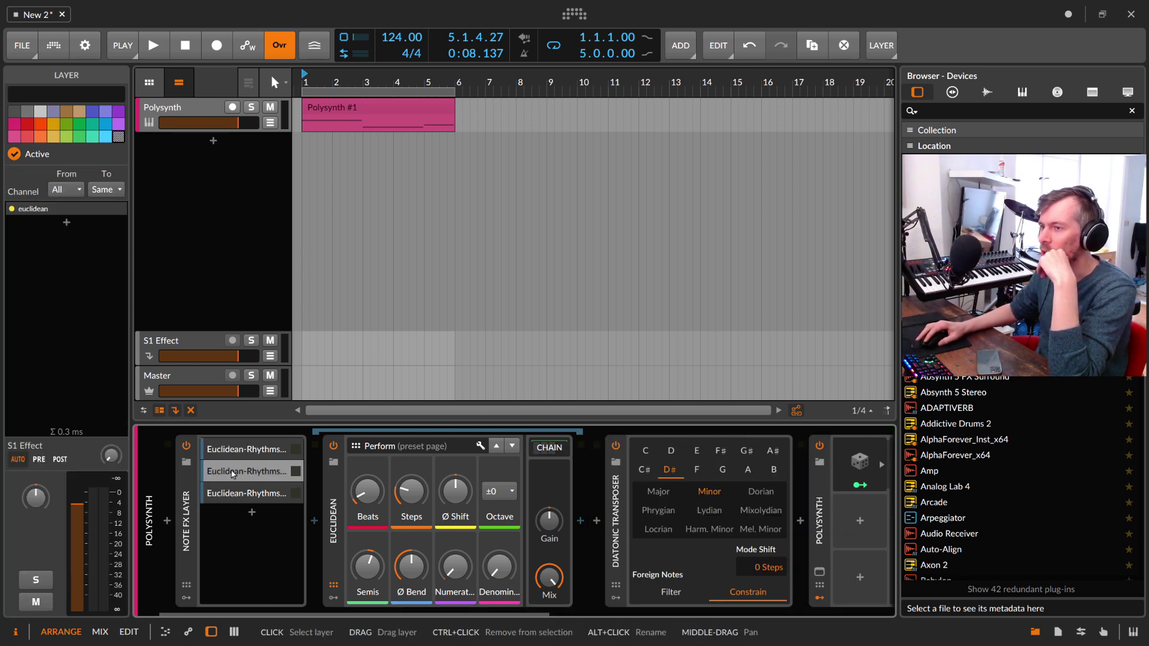
# Enable the global groove and set its shuffle amount to about 12.6 %
pyautogui.click(127, 51)
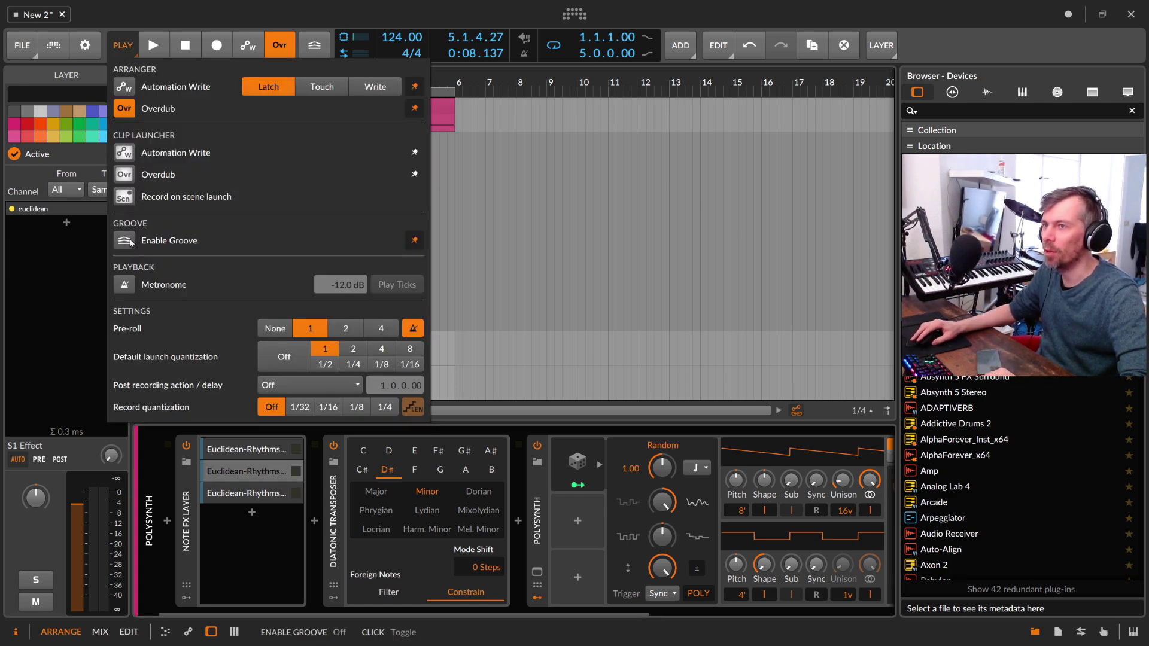
pyautogui.click(124, 241)
pyautogui.moveTo(124, 264); pyautogui.dragTo(127, 262)
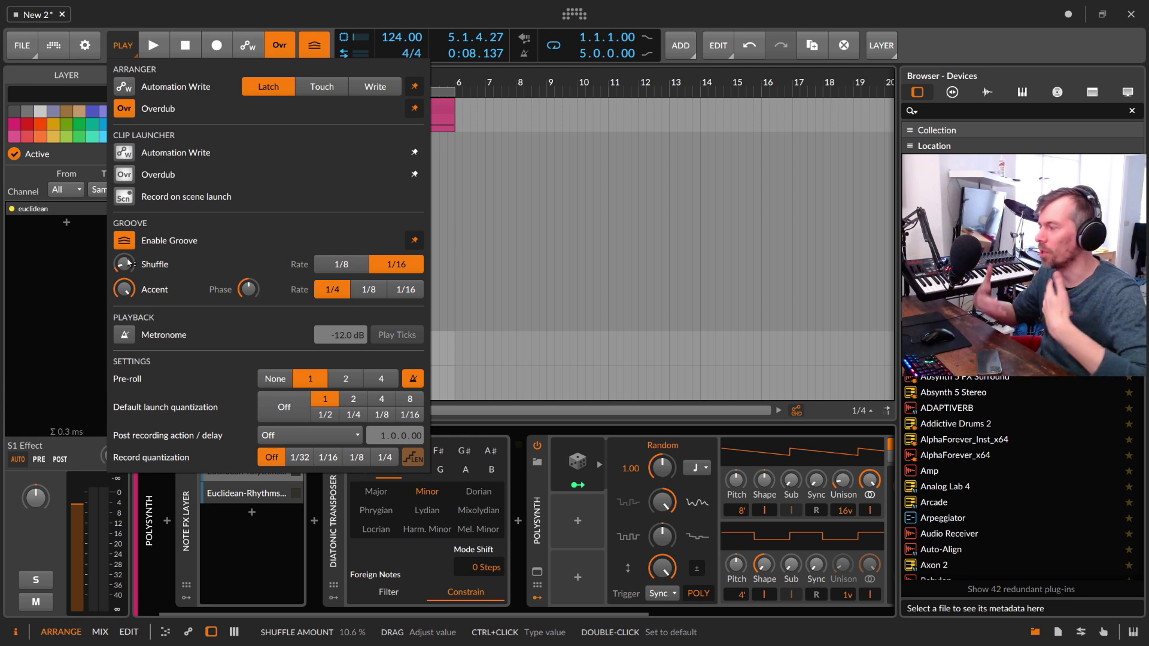
pyautogui.moveTo(127, 262); pyautogui.dragTo(128, 158)
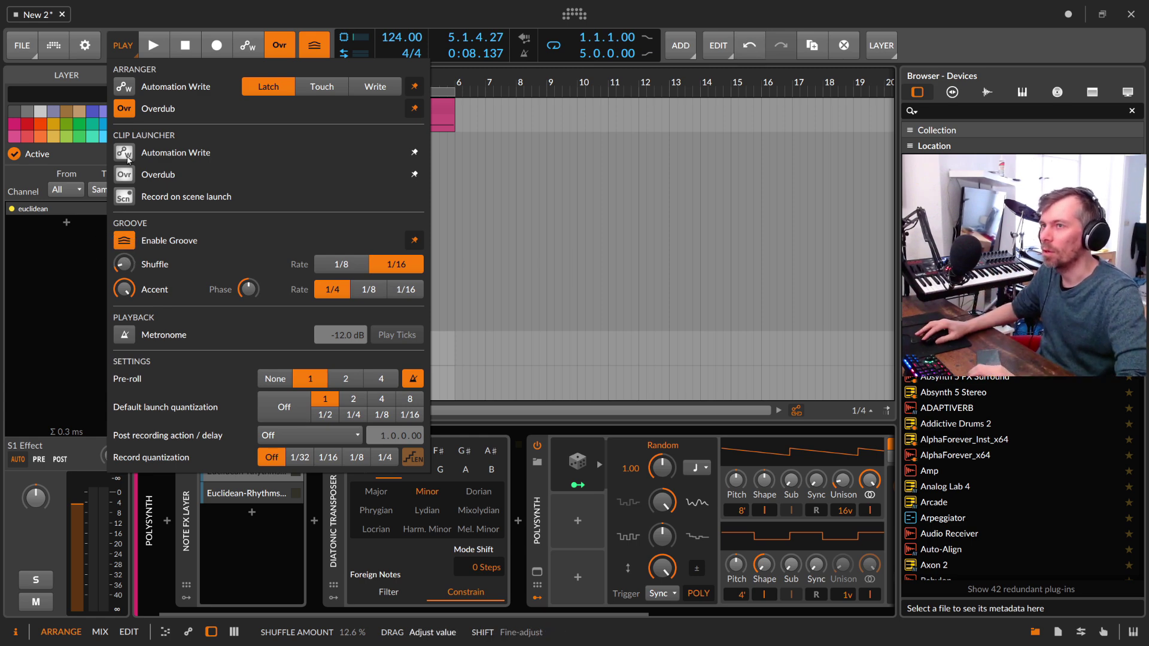
pyautogui.click(124, 56)
pyautogui.click(188, 105)
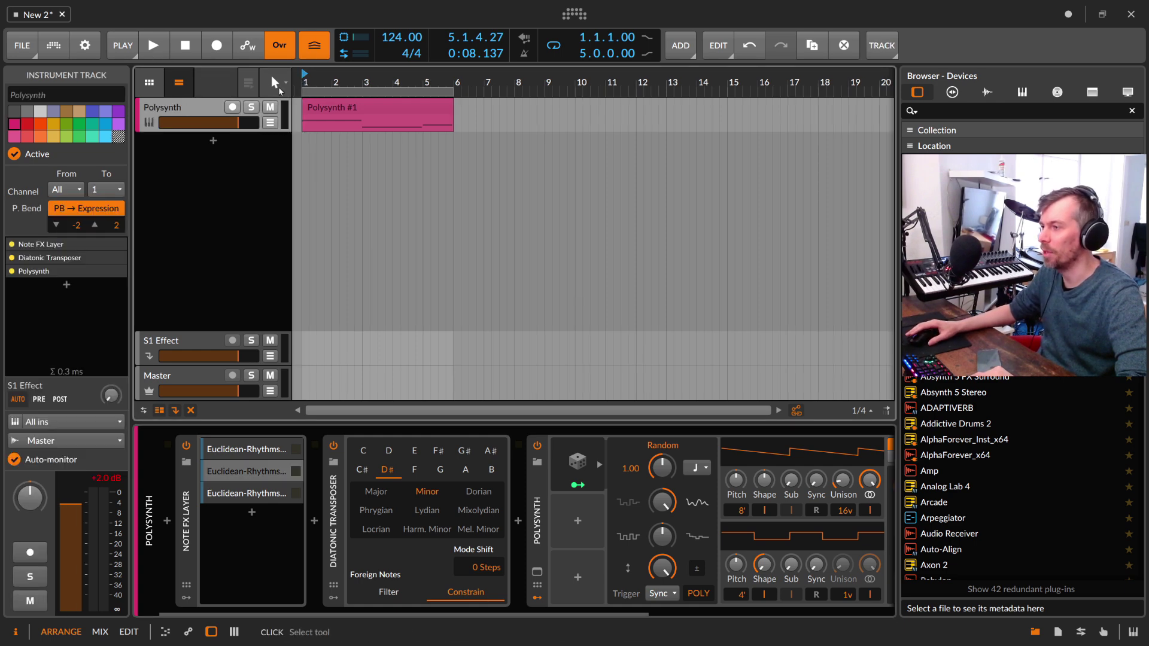
# Play the loop while raising the groove's shuffle amount to about 49.4 %, and stop playback
pyautogui.press('space')
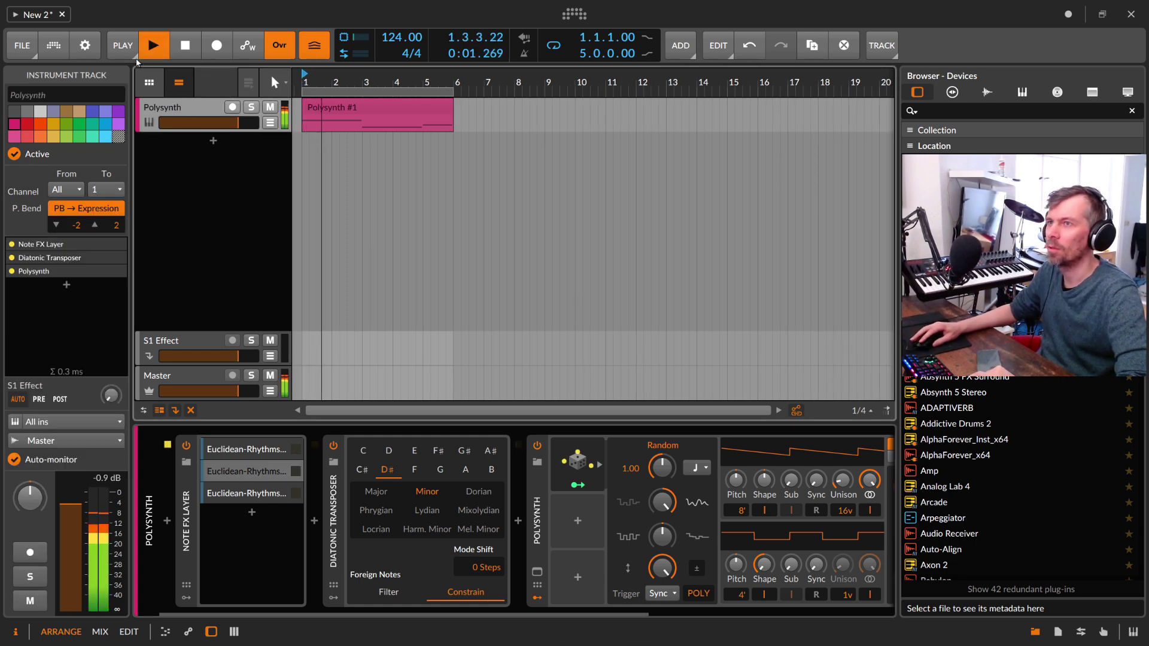
pyautogui.click(123, 45)
pyautogui.moveTo(124, 264); pyautogui.dragTo(123, 254)
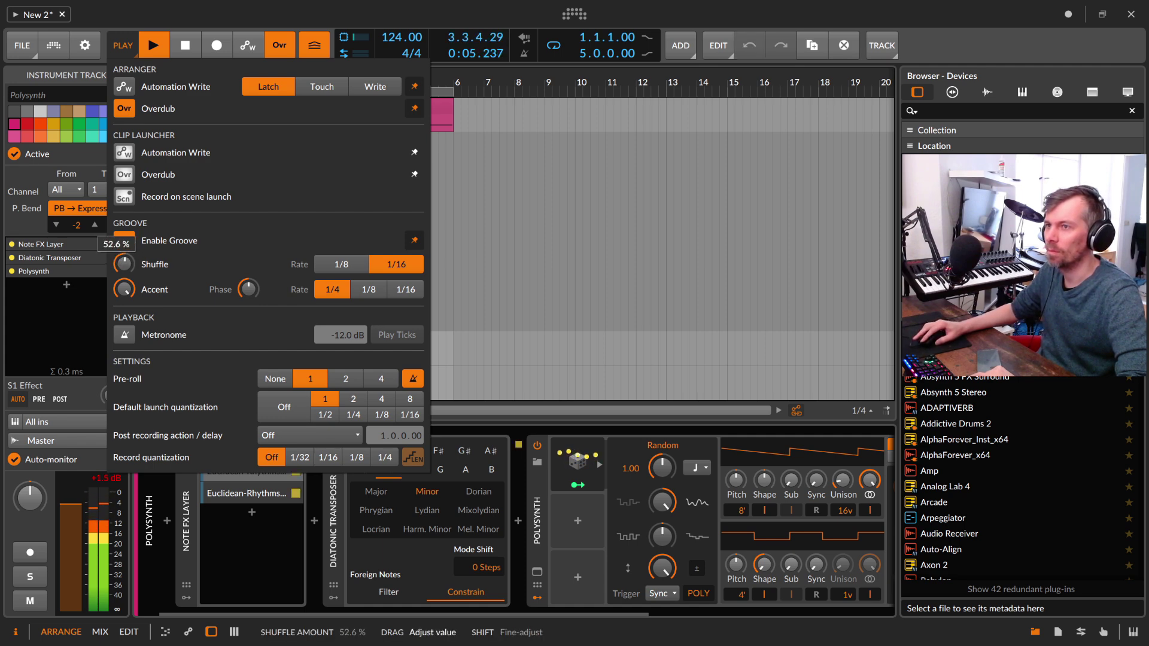
pyautogui.moveTo(124, 264); pyautogui.dragTo(131, 266)
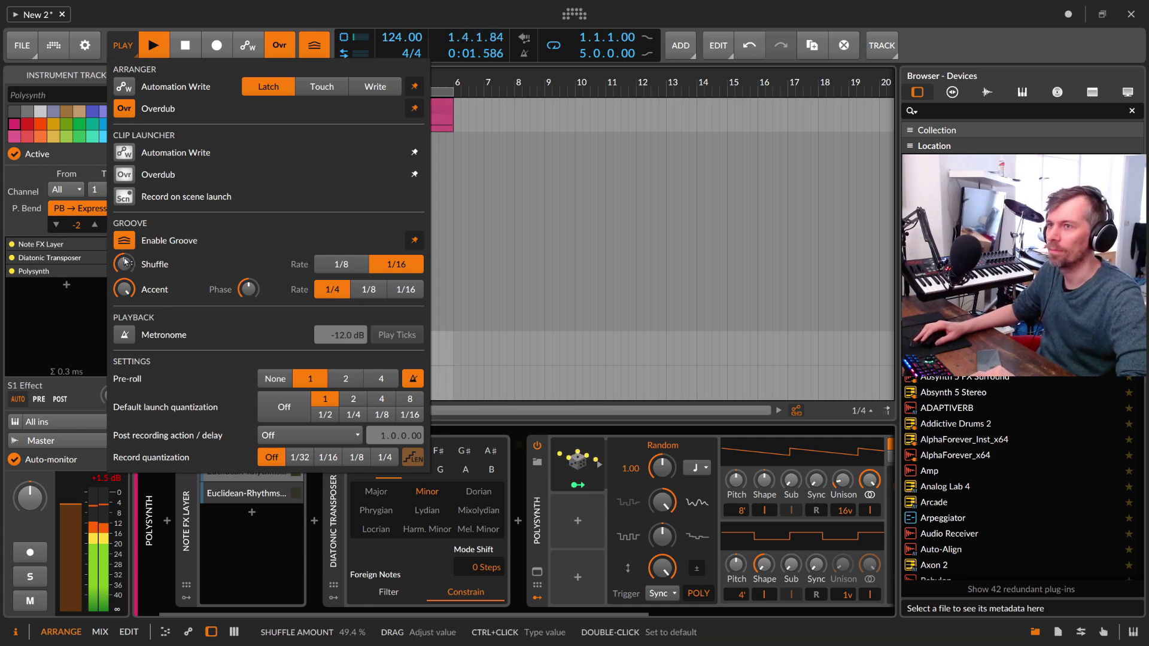
pyautogui.click(85, 293)
pyautogui.press('space')
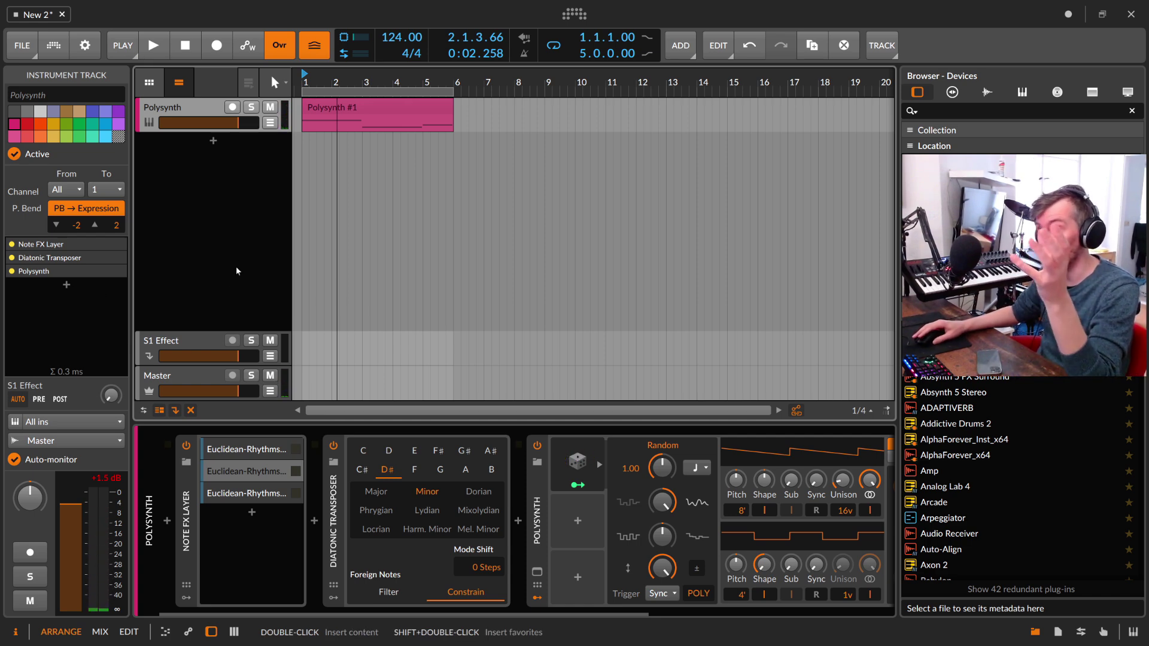
# Add an instrument track loaded with the Random-Melody-Generator preset, look into its nested Poly Grid, and select the Random Melodies device
pyautogui.click(188, 476)
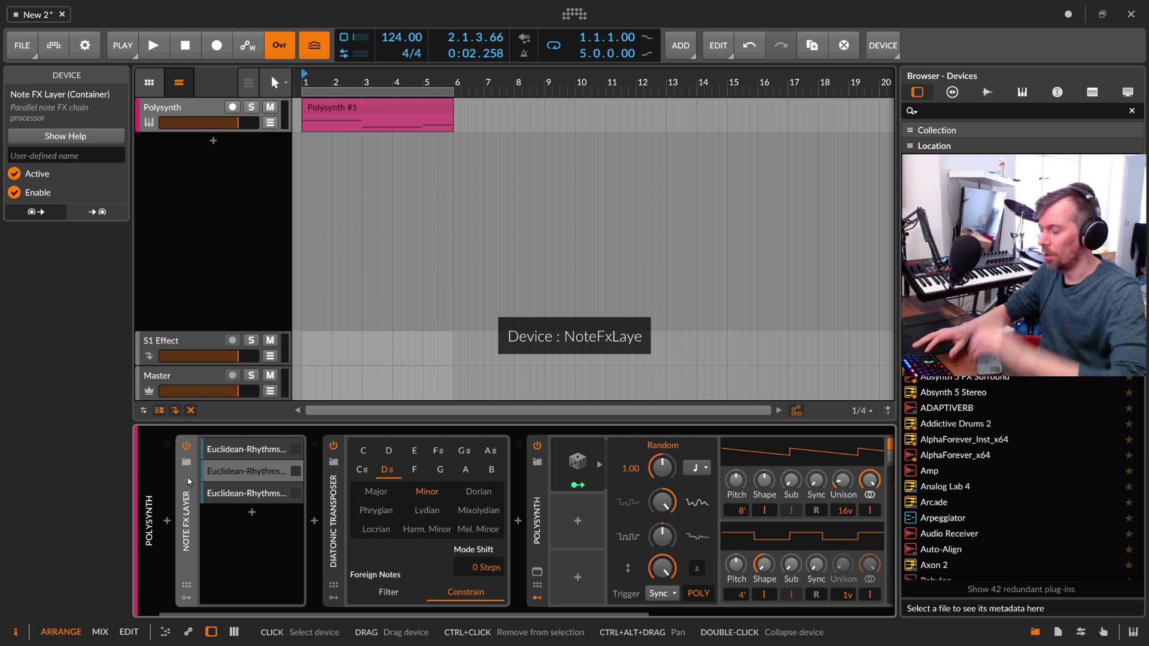
pyautogui.click(213, 145)
pyautogui.doubleClick(214, 145)
pyautogui.write('r')
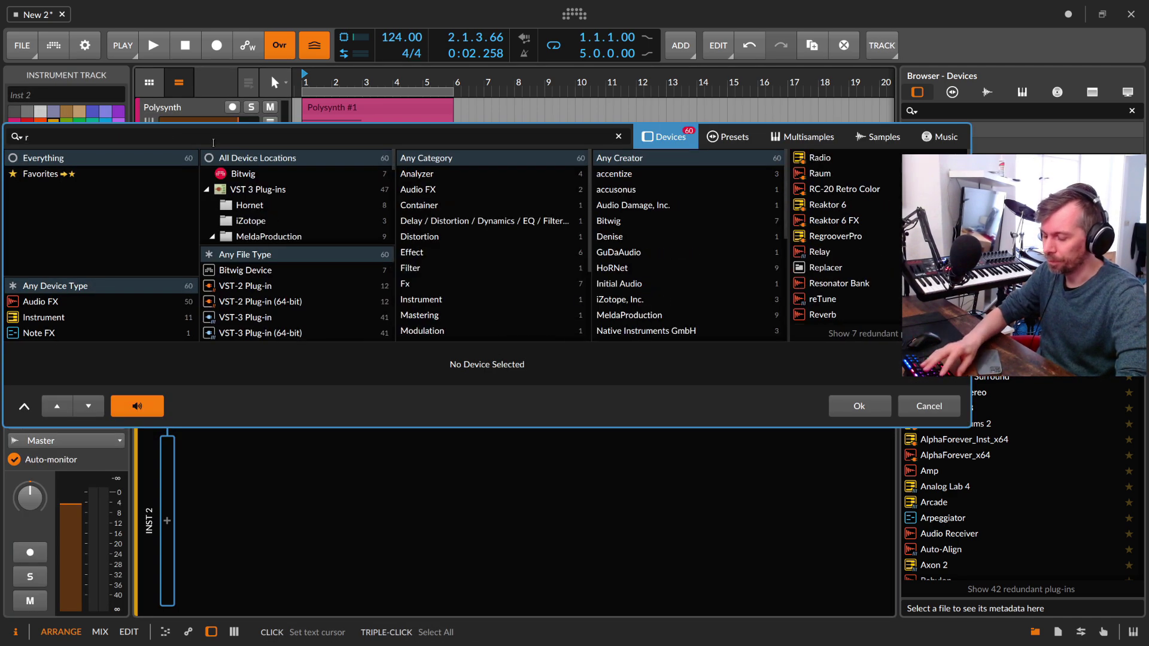
pyautogui.write('andoiom')
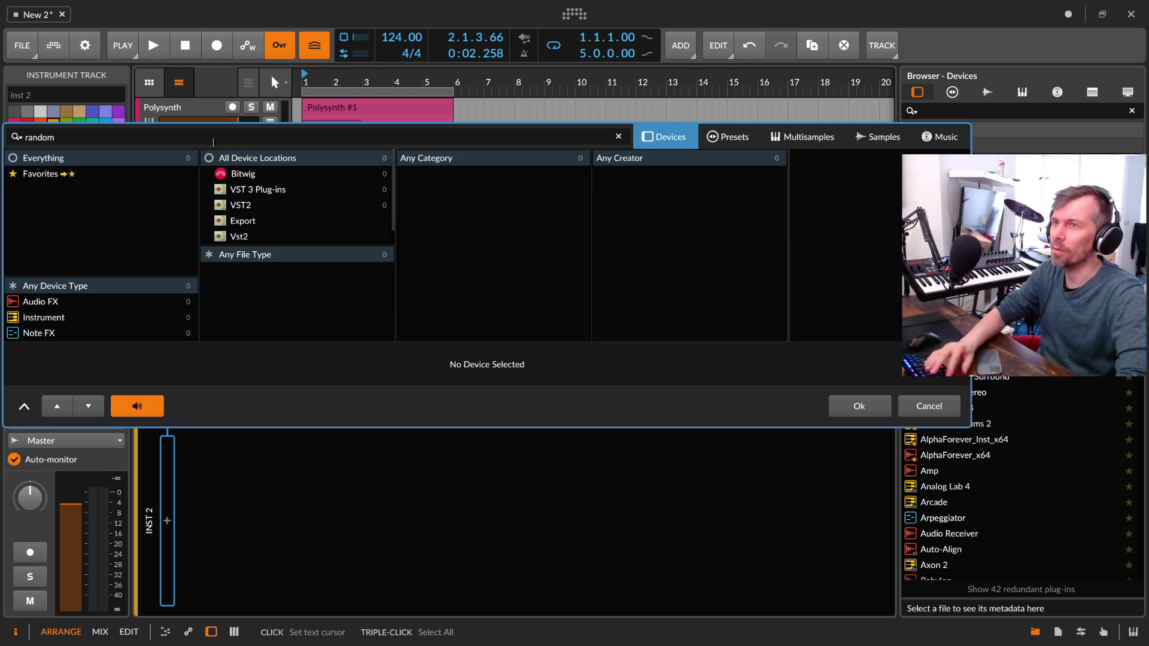
pyautogui.click(705, 142)
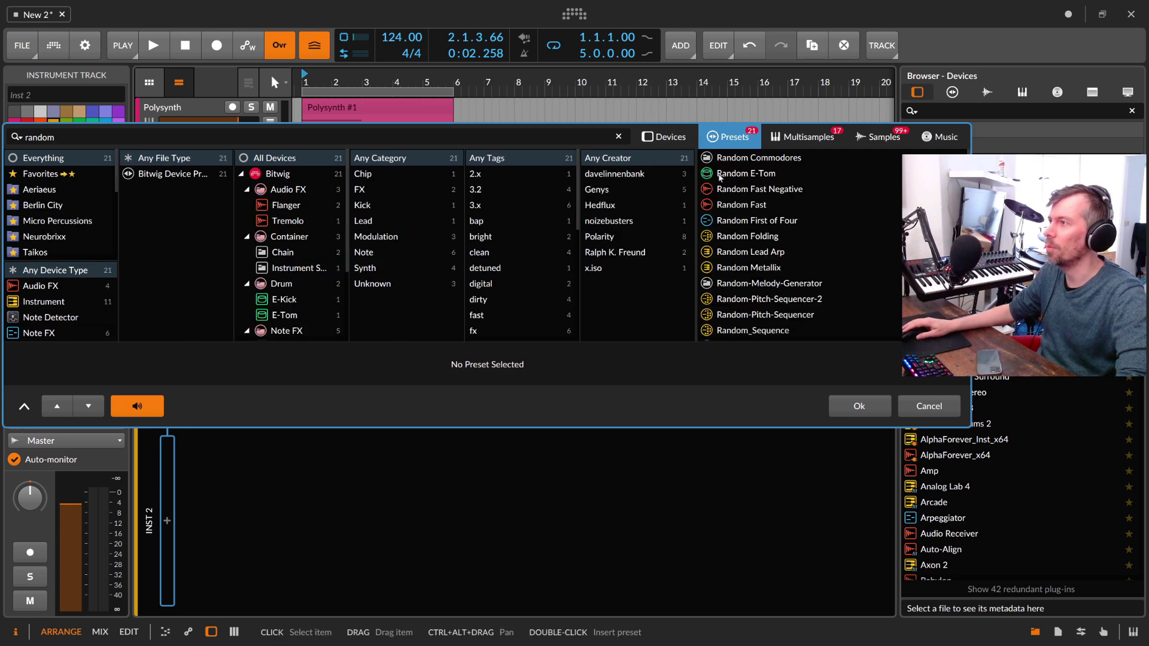
pyautogui.write('melod')
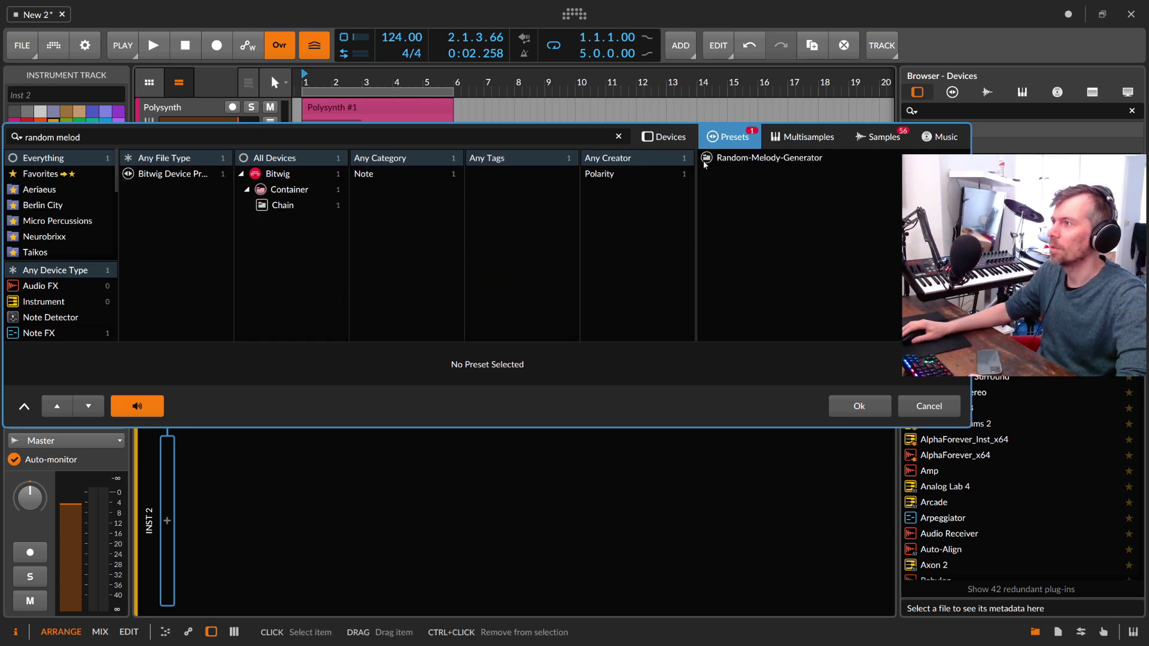
pyautogui.doubleClick(706, 159)
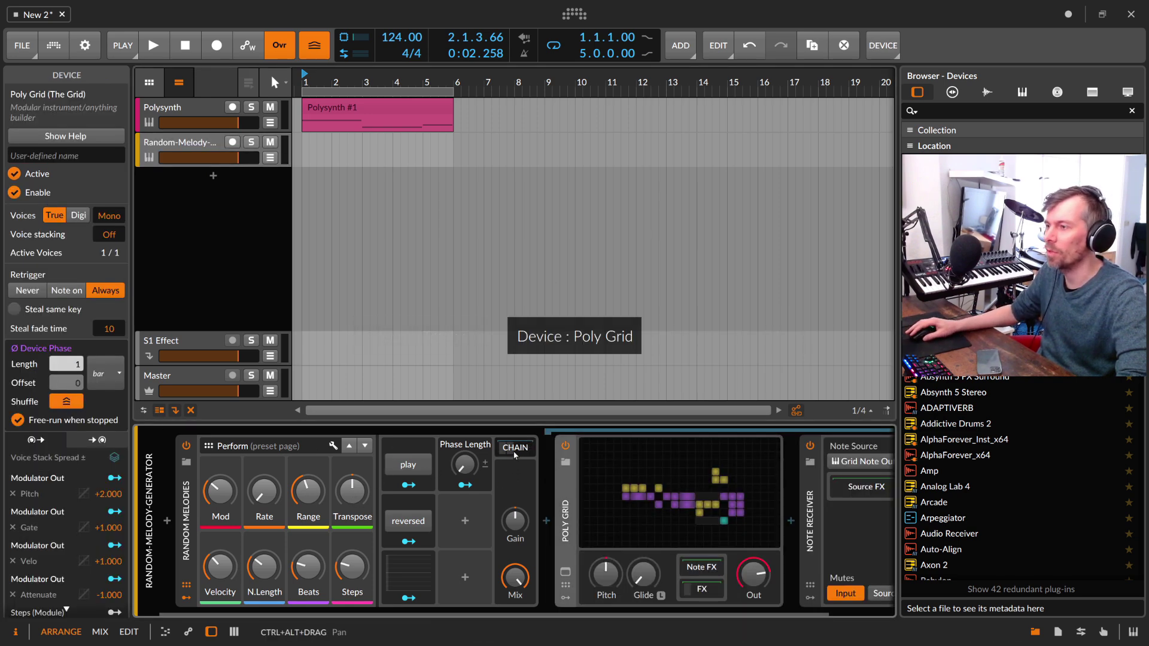
pyautogui.click(187, 508)
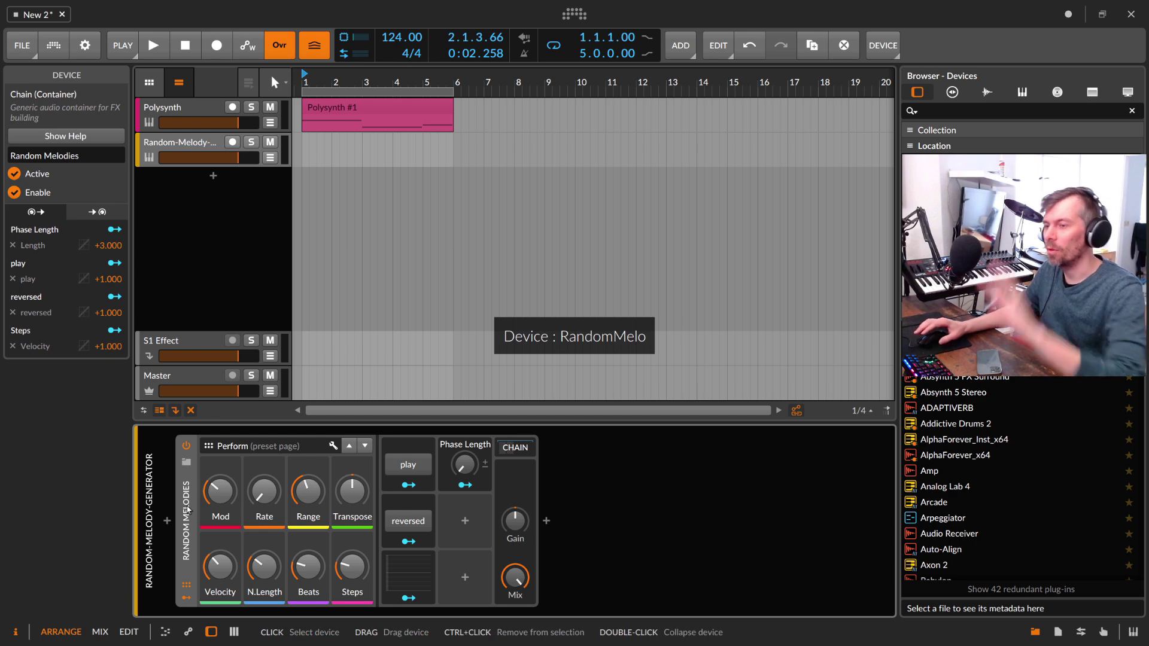